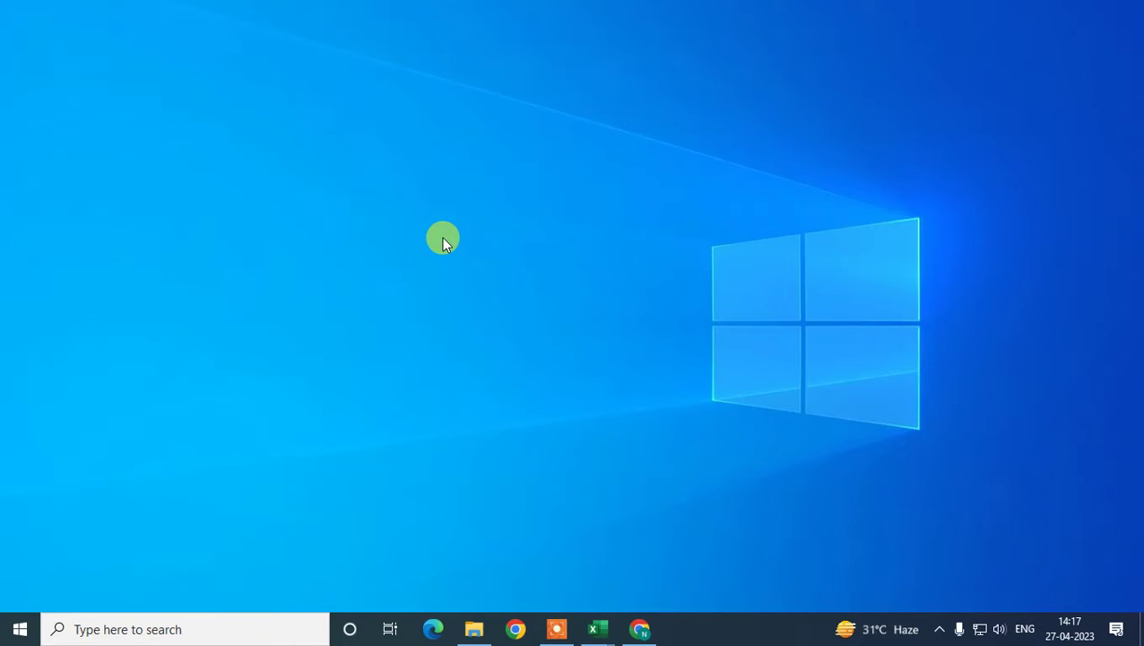
{"action": "right_click", "coordinate": [455, 208]}
{"action": "left_click", "coordinate": [484, 256]}
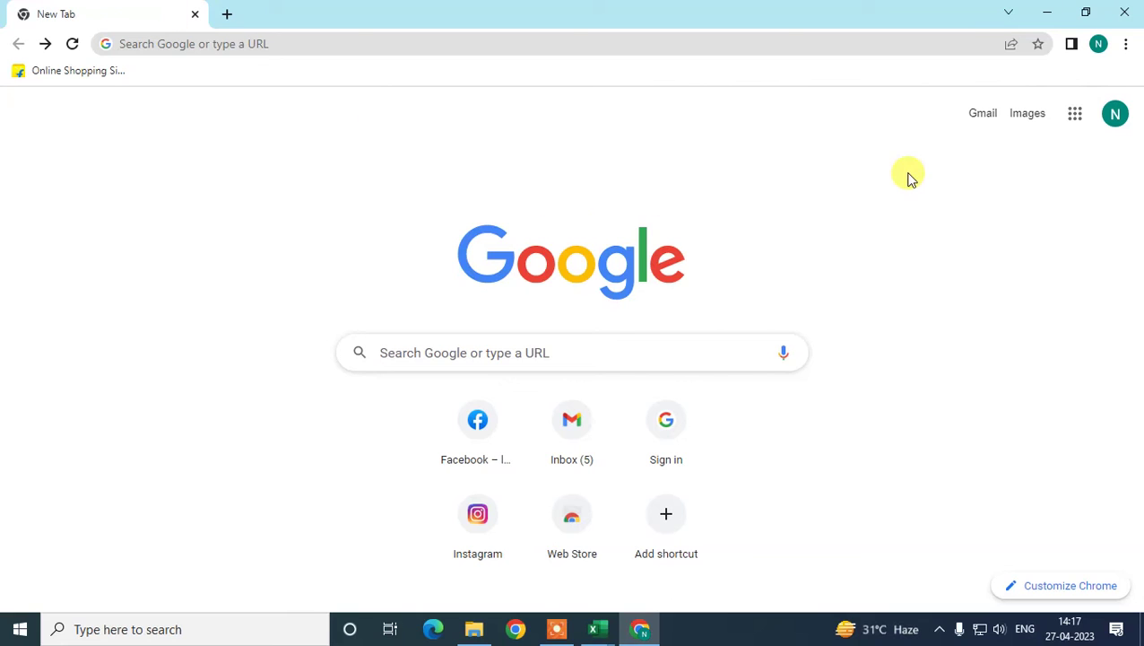
- Check which Google account is signed in to the browser
{"action": "left_click", "coordinate": [1115, 113]}
{"action": "left_click_drag", "start_coordinate": [898, 196], "coordinate": [1047, 202]}
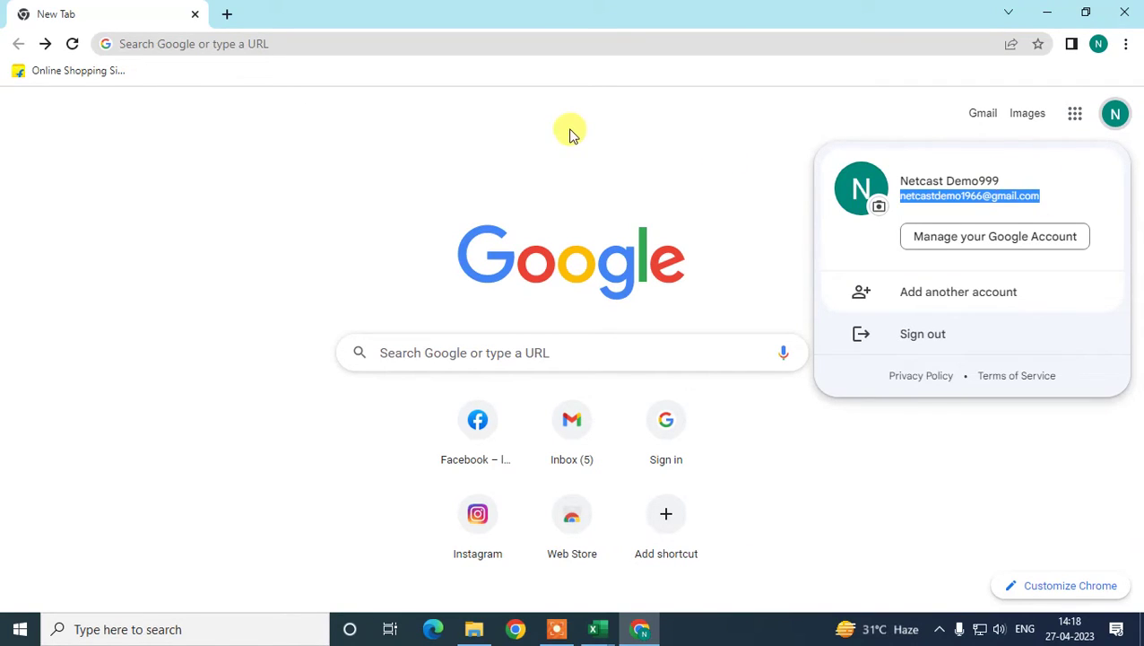
{"action": "left_click", "coordinate": [423, 401]}
- Search Google for google maps and open the Google Maps site
{"action": "left_click", "coordinate": [427, 352]}
{"action": "type", "text": "g"}
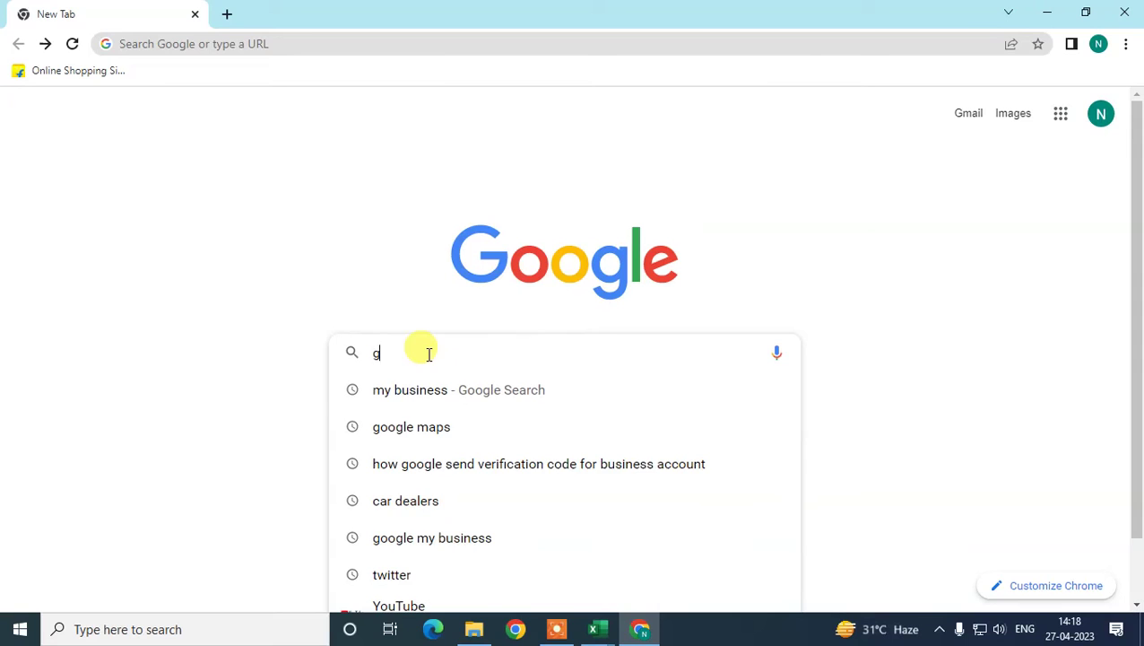
{"action": "type", "text": "oogle map"}
{"action": "key", "text": "Return"}
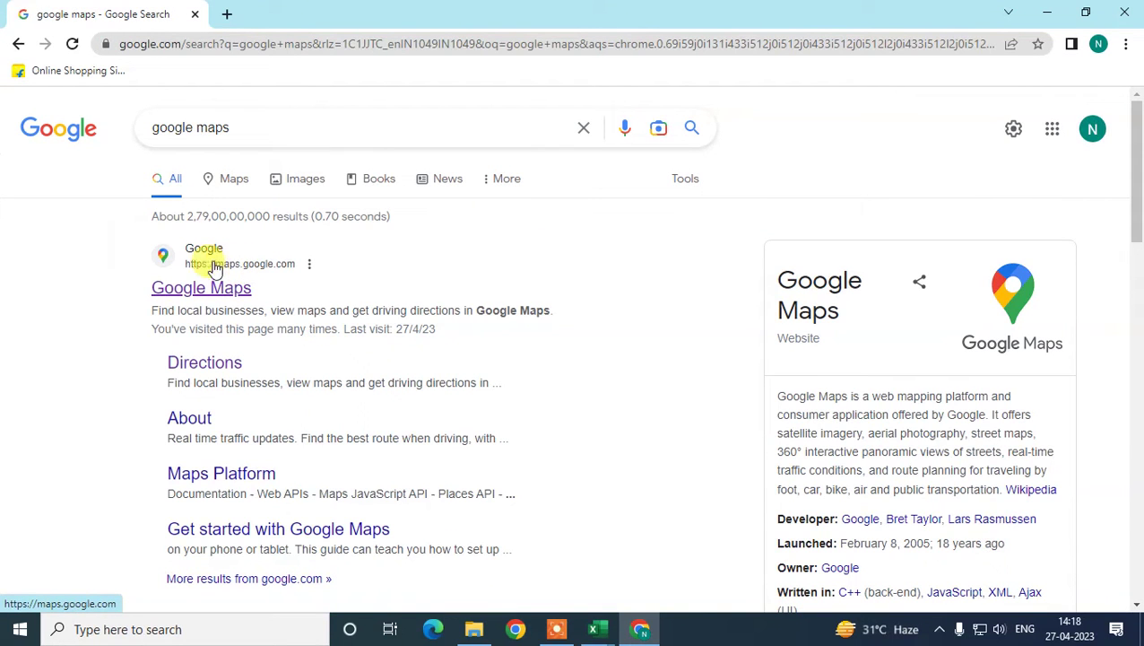
{"action": "left_click", "coordinate": [167, 288]}
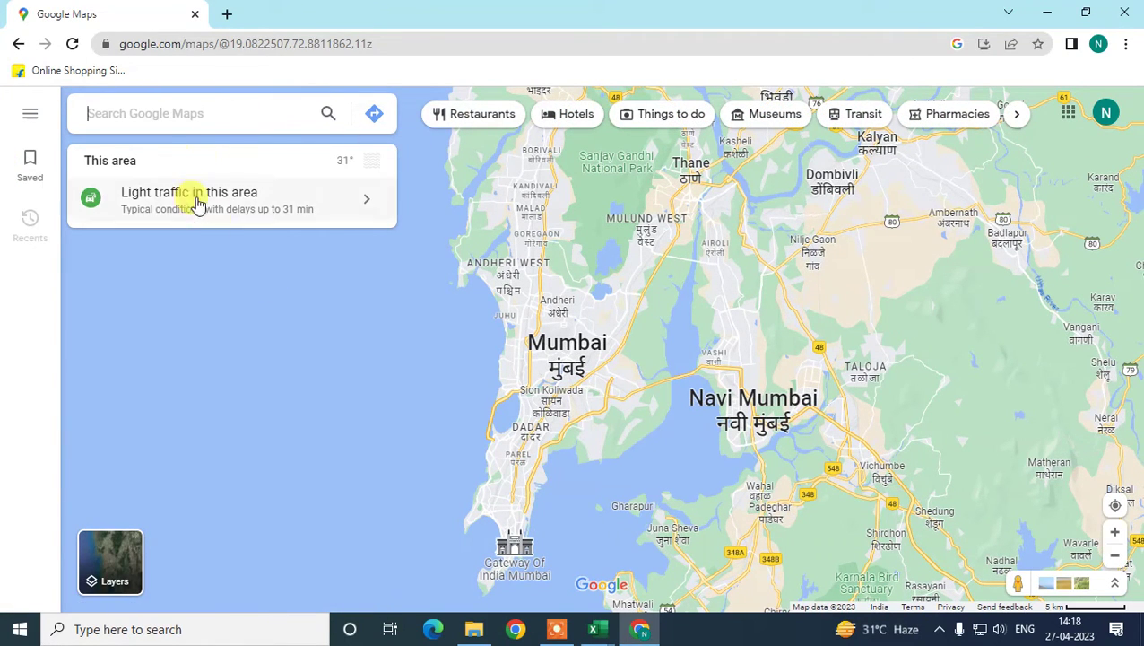
- Check the account signed in to Google Maps and start adding a business of your own
{"action": "left_click", "coordinate": [1104, 106]}
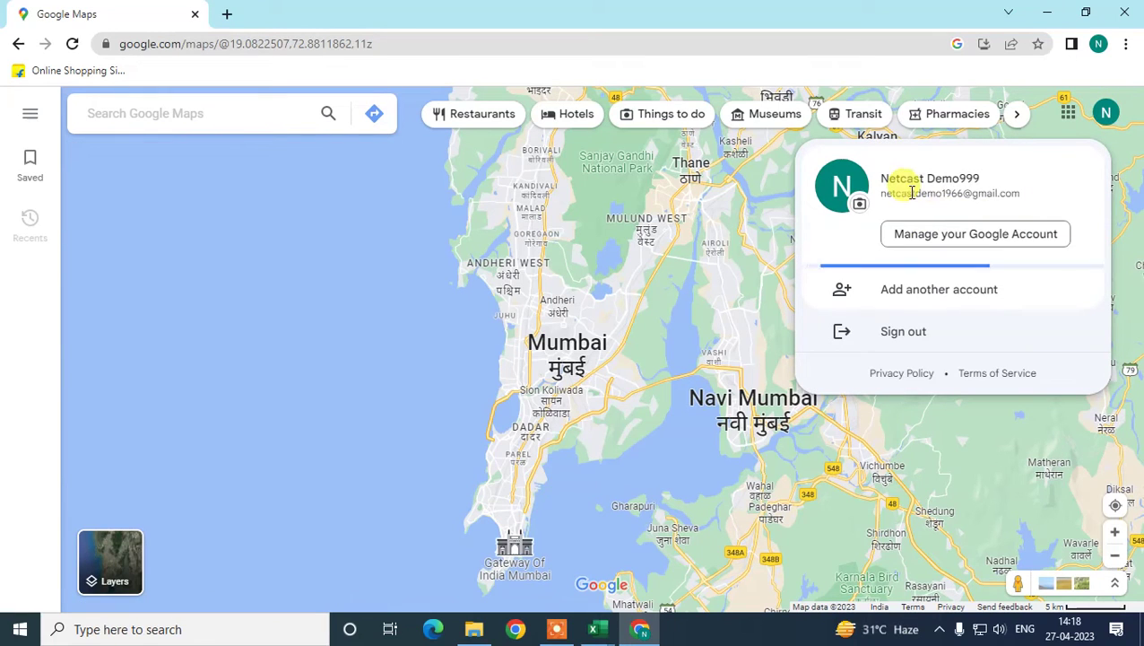
{"action": "left_click", "coordinate": [25, 120]}
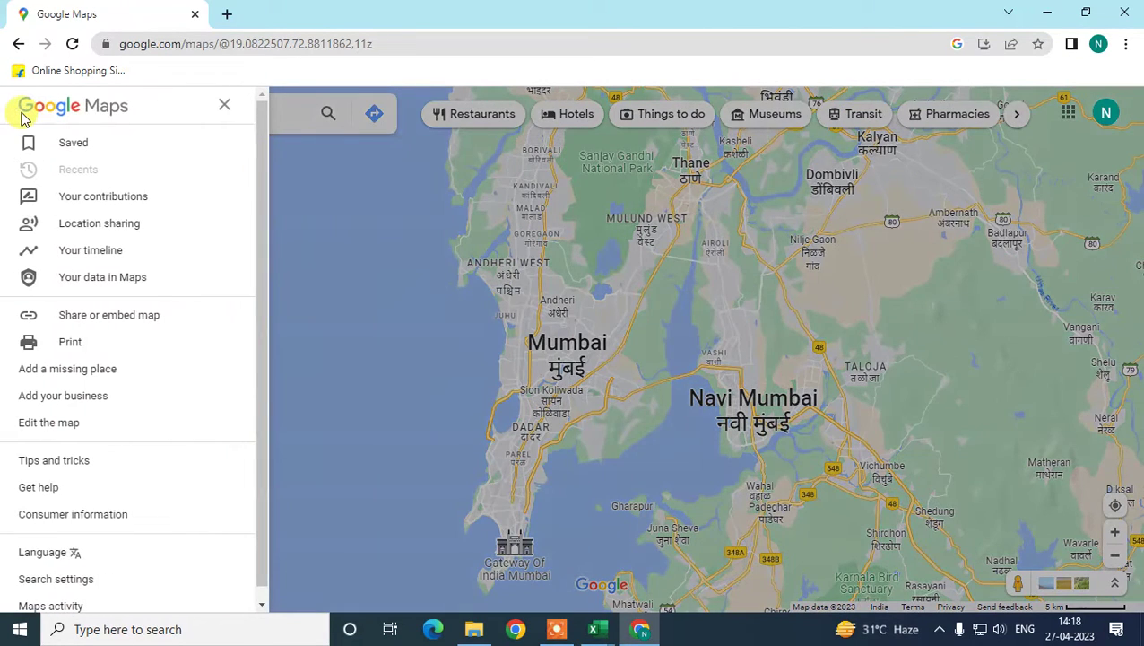
{"action": "left_click", "coordinate": [80, 397]}
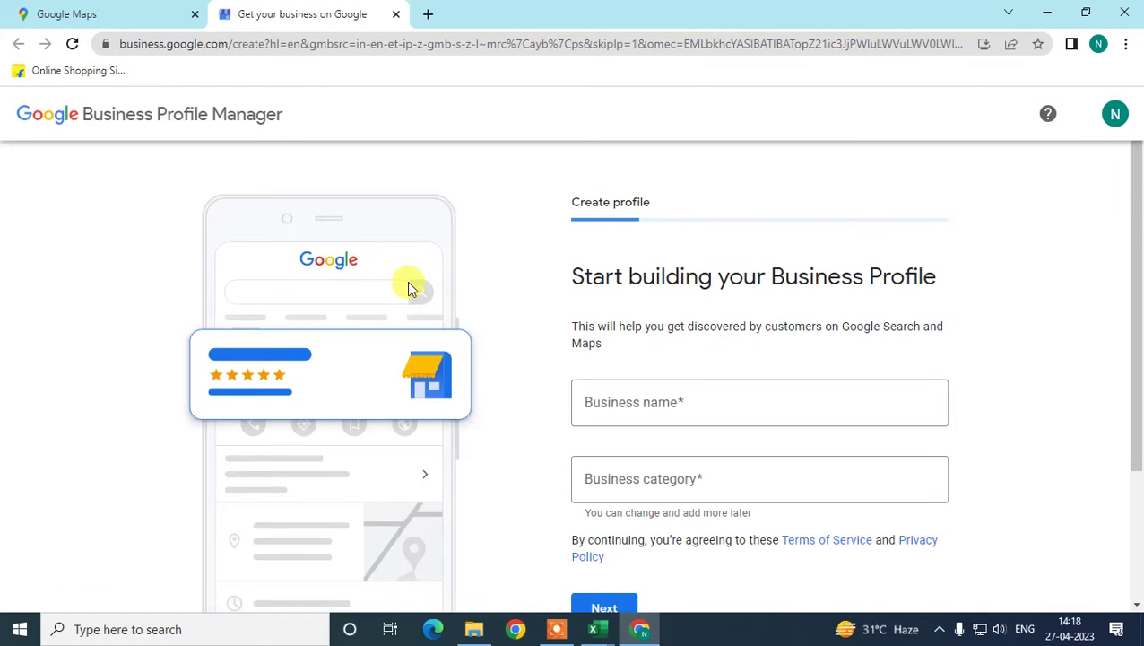
{"action": "scroll", "coordinate": [139, 224], "scroll_direction": "down", "scroll_amount": 1}
{"action": "scroll", "coordinate": [135, 180], "scroll_direction": "up", "scroll_amount": 1}
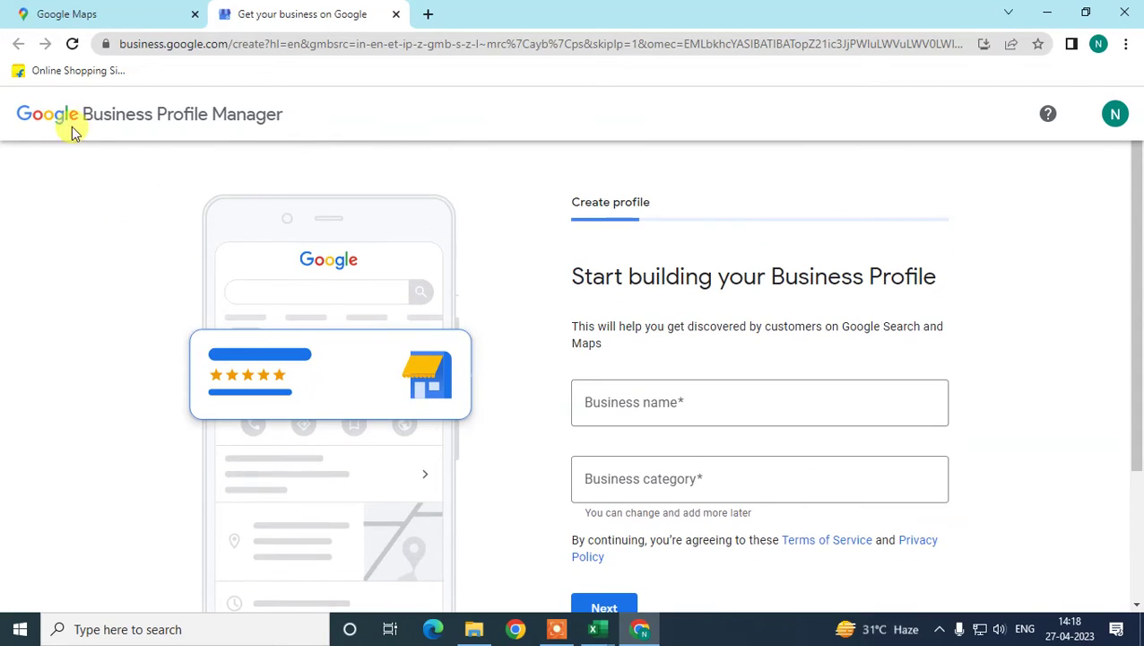
- Enter jahrkl car dealer as the business name of the new Business Profile
{"action": "left_click", "coordinate": [668, 408]}
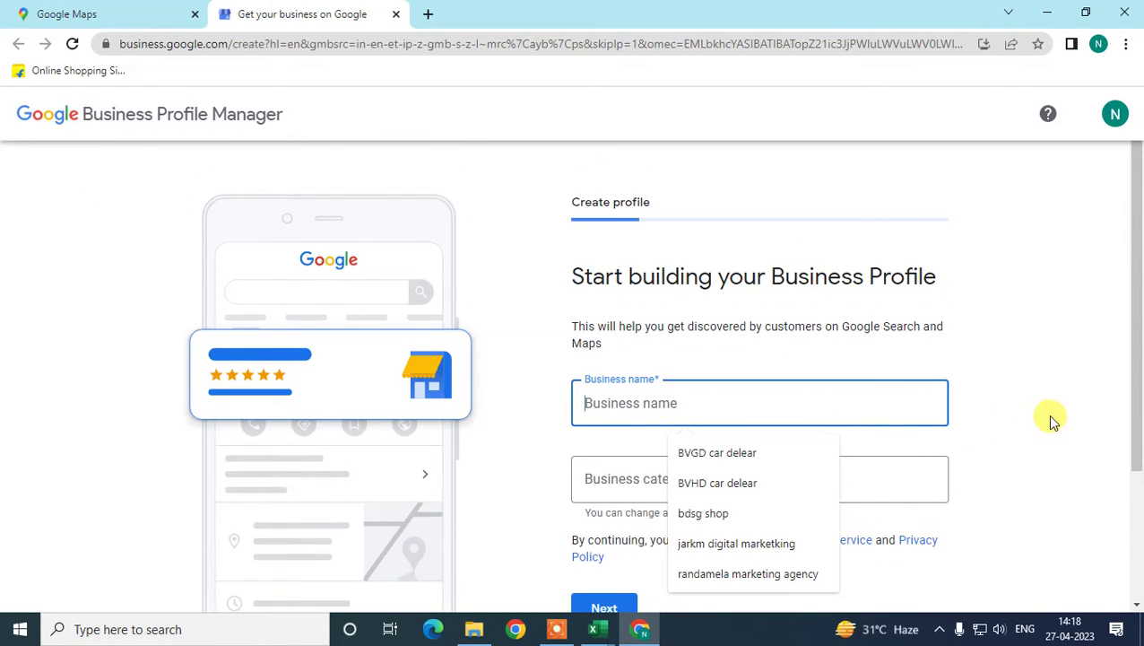
{"action": "type", "text": "jahrkl"}
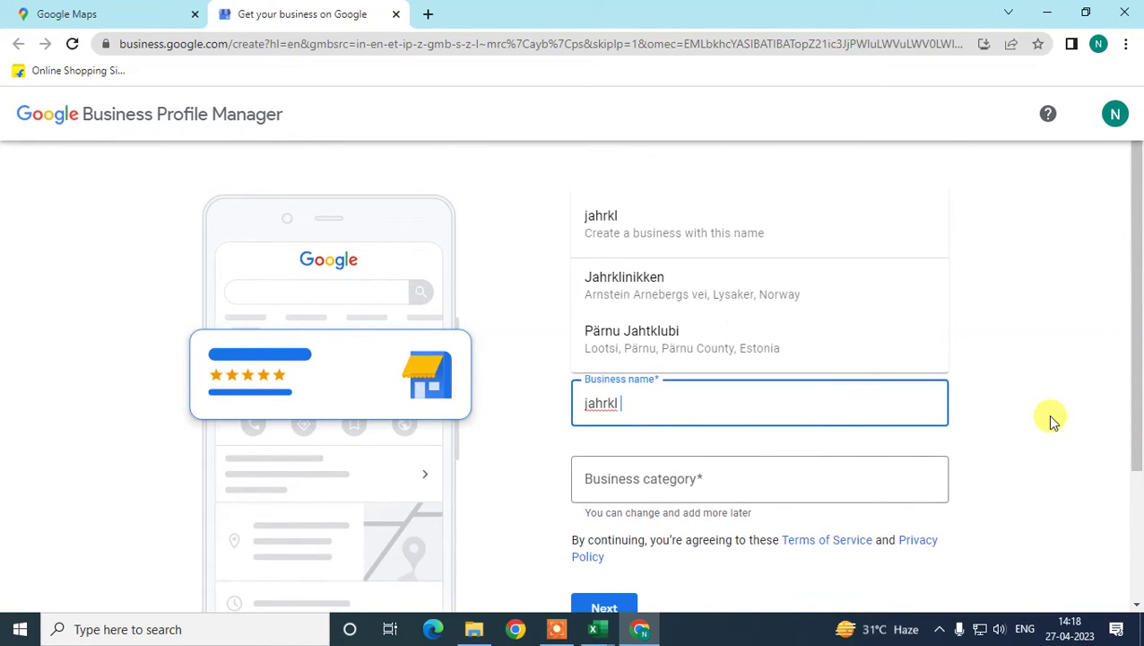
{"action": "type", "text": " card"}
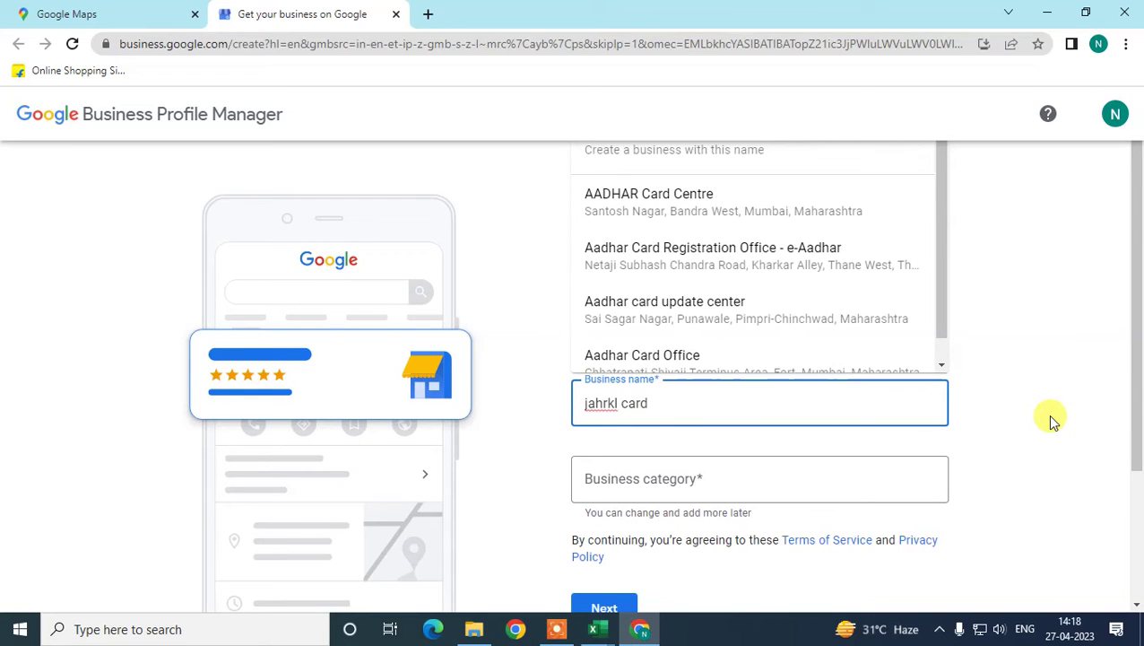
{"action": "type", "text": " dela"}
{"action": "key", "text": "BackSpace"}
{"action": "type", "text": "aler"}
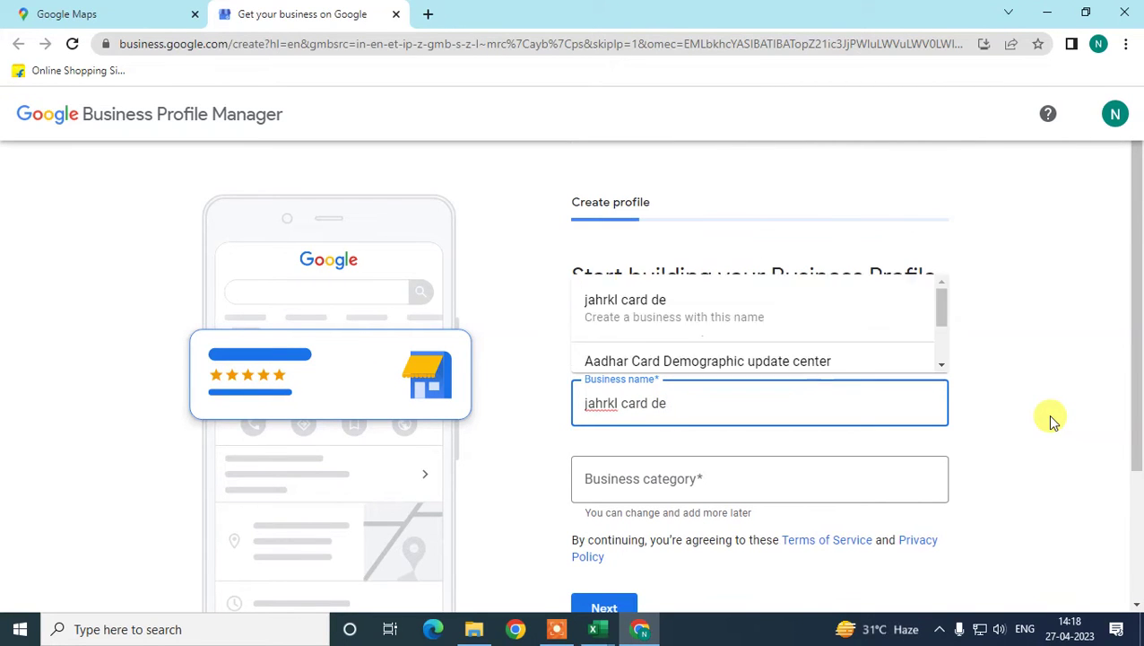
{"action": "key", "text": "Tab"}
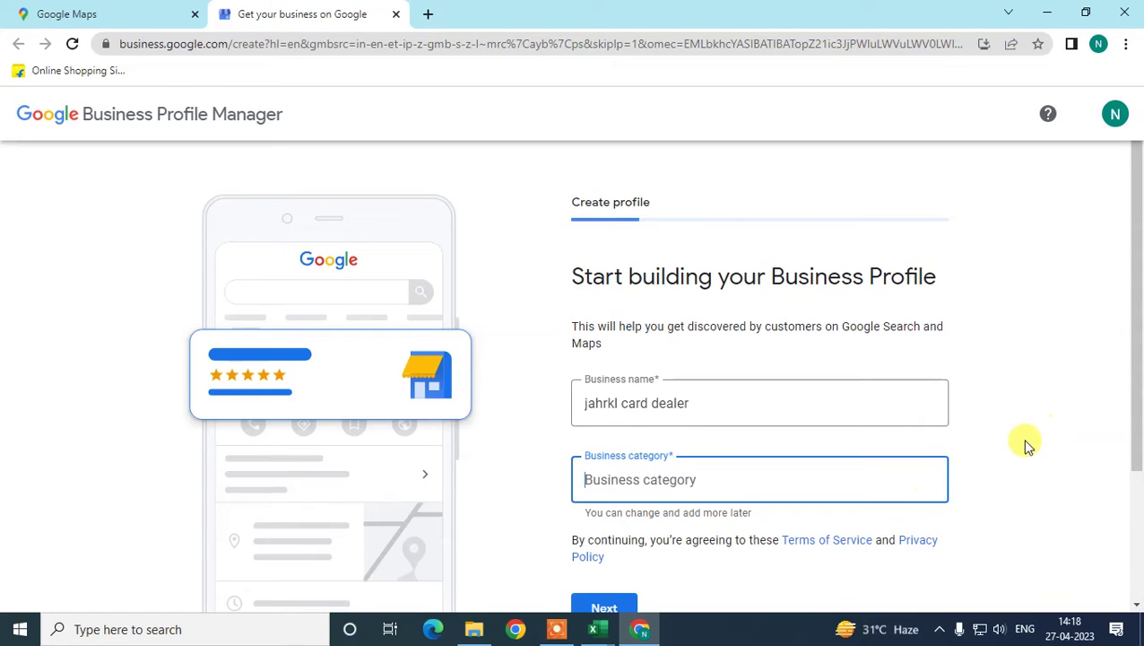
{"action": "scroll", "coordinate": [1029, 446], "scroll_direction": "down", "scroll_amount": 1}
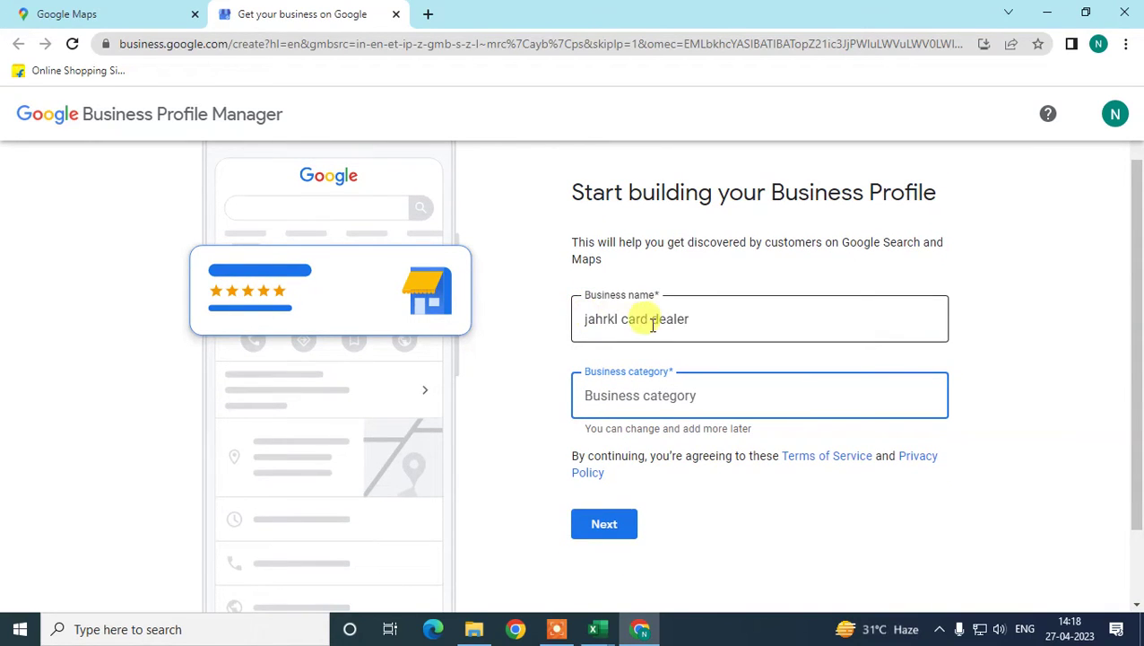
{"action": "left_click", "coordinate": [615, 312]}
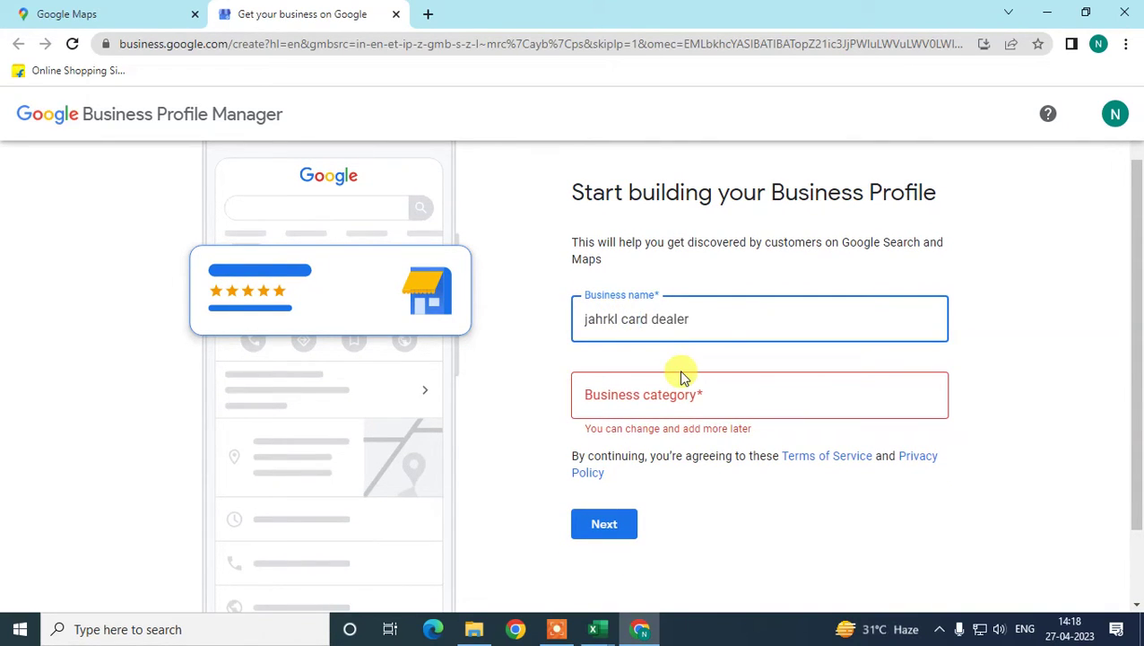
{"action": "key", "text": "BackSpace"}
{"action": "left_click", "coordinate": [523, 380]}
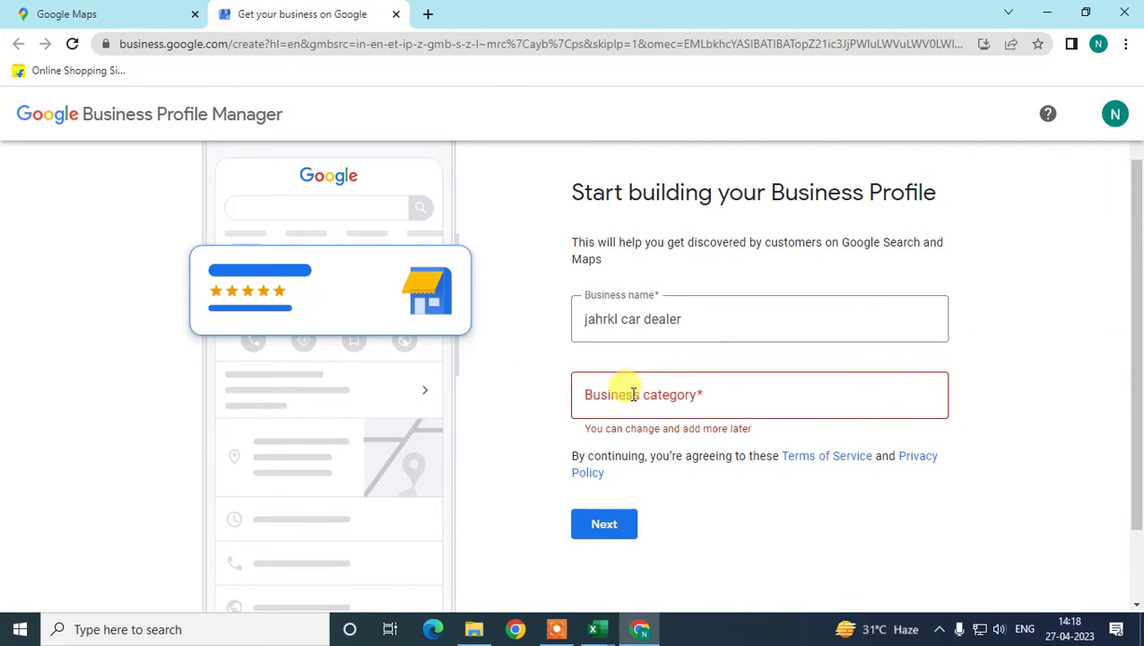
- Choose Car dealer as the business category and continue to the location question
{"action": "left_click", "coordinate": [633, 394]}
{"action": "type", "text": "car d"}
{"action": "scroll", "coordinate": [682, 392], "scroll_direction": "up", "scroll_amount": 1}
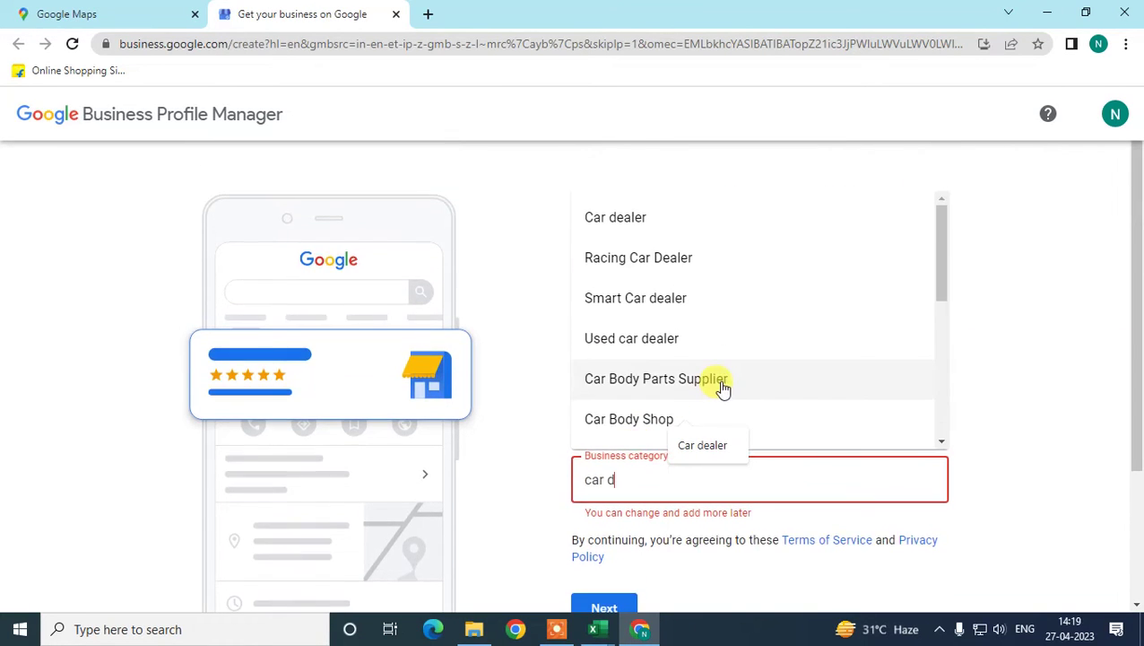
{"action": "left_click", "coordinate": [668, 218]}
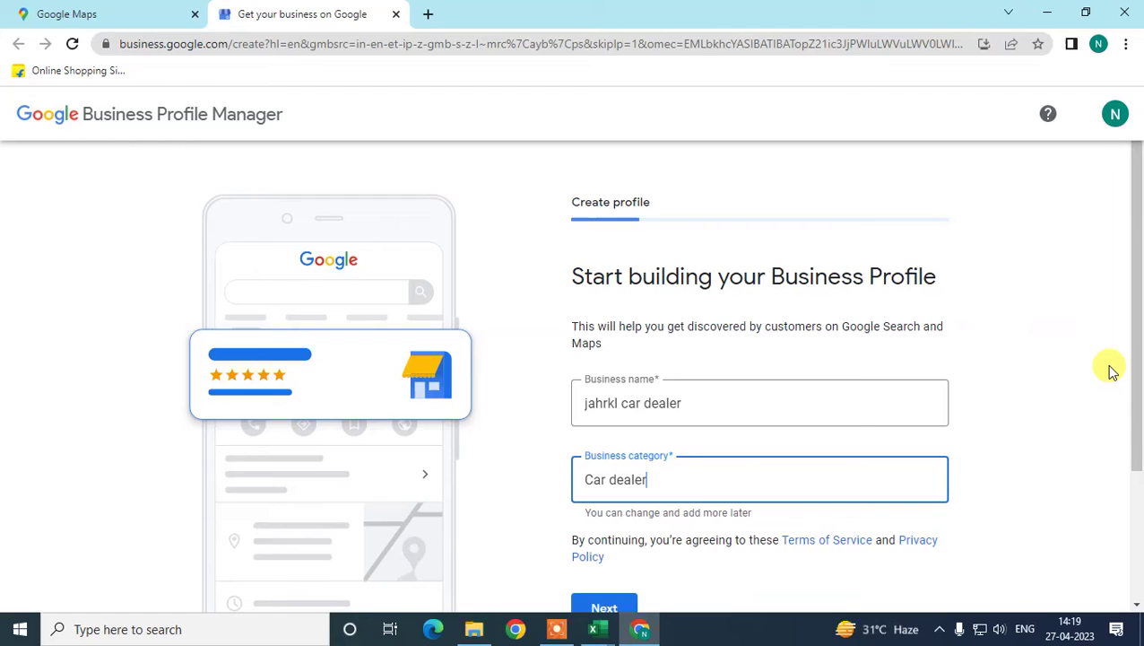
{"action": "scroll", "coordinate": [1110, 371], "scroll_direction": "down", "scroll_amount": 1}
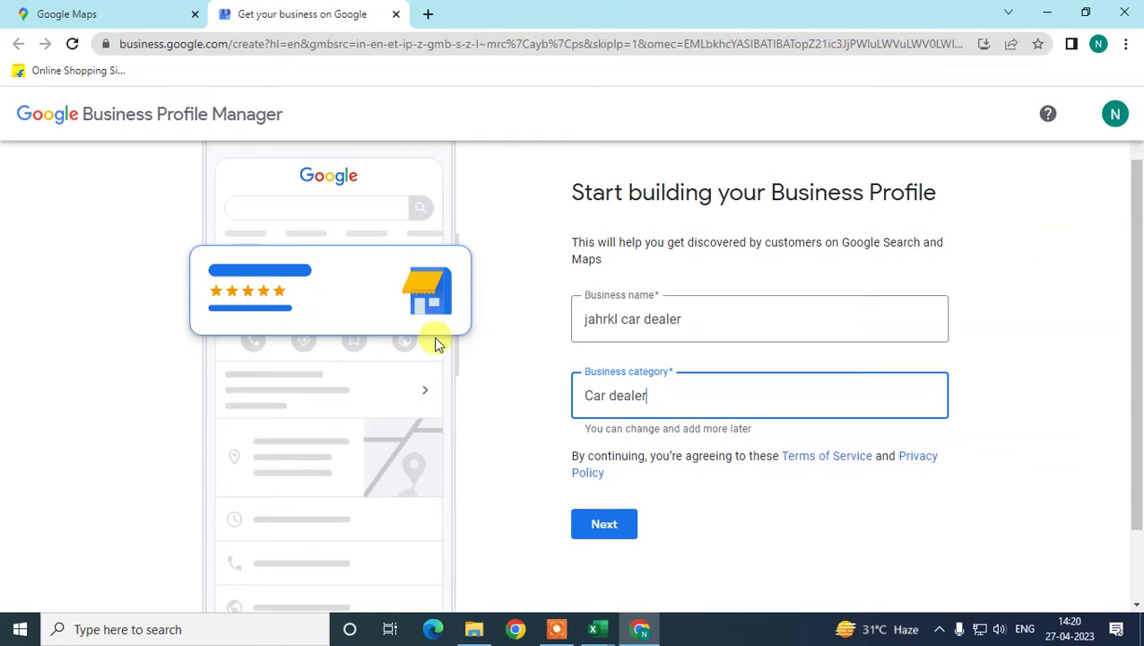
{"action": "left_click", "coordinate": [605, 523]}
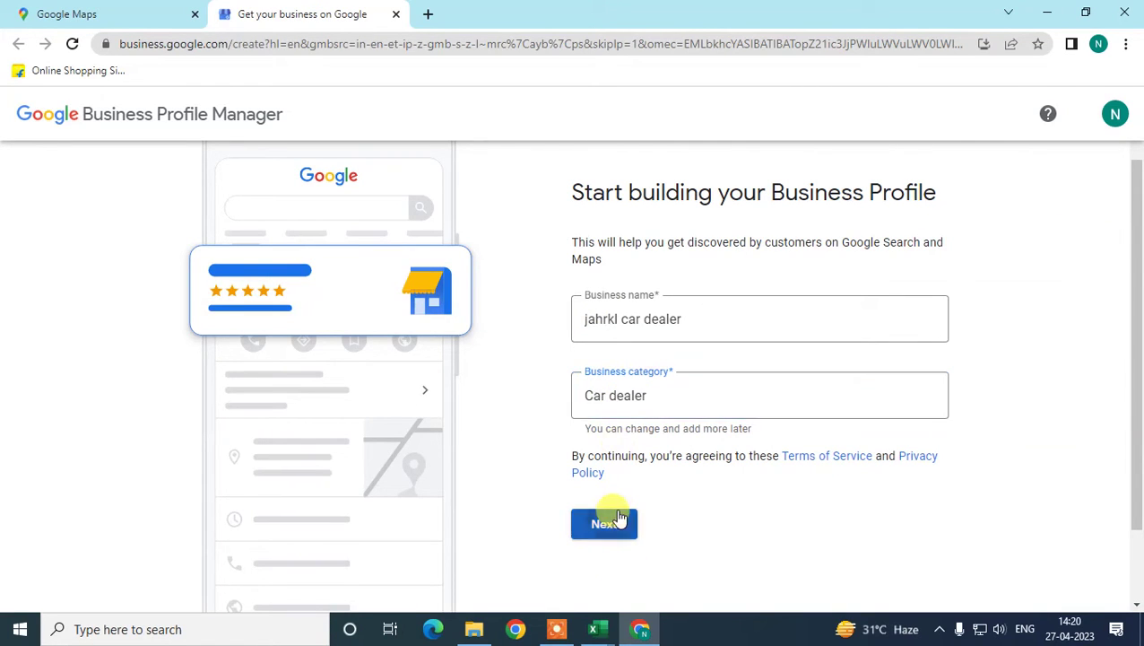
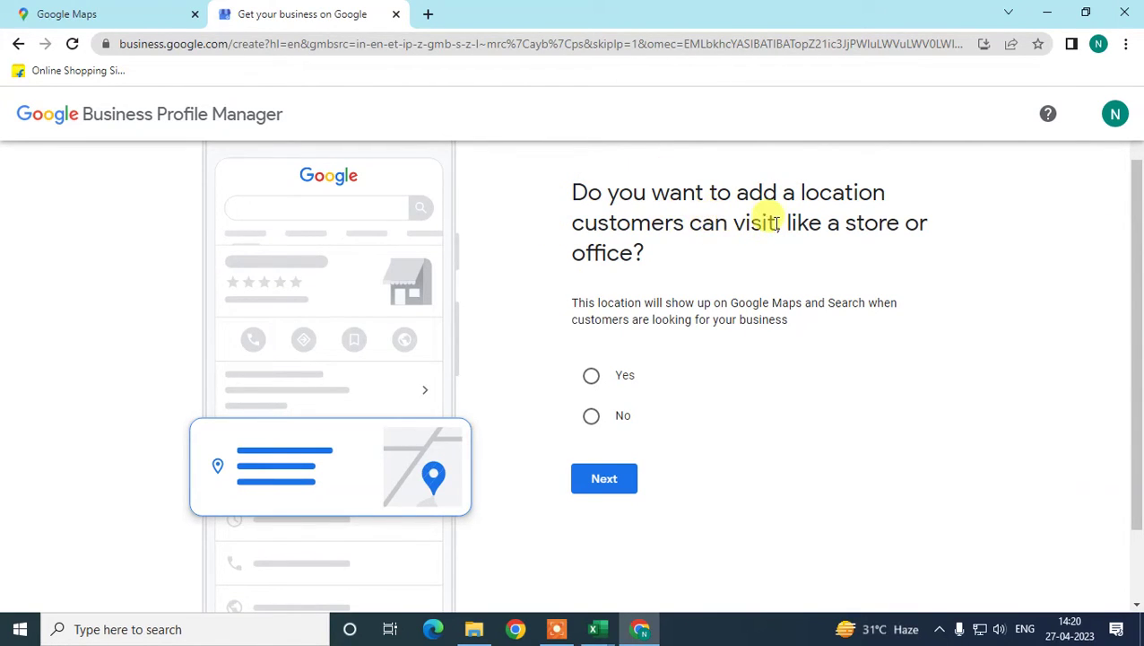
- Answer Yes to adding a location customers can visit and continue to the address form
{"action": "left_click_drag", "start_coordinate": [824, 223], "coordinate": [647, 255]}
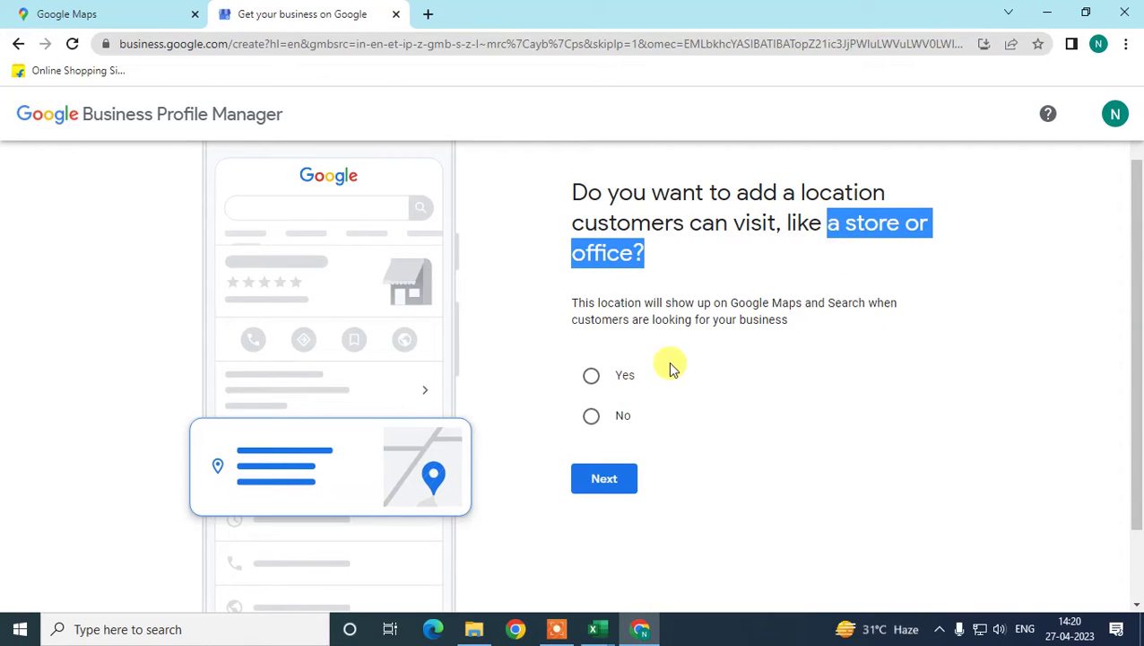
{"action": "left_click", "coordinate": [533, 320]}
{"action": "left_click", "coordinate": [592, 377]}
{"action": "left_click", "coordinate": [578, 485]}
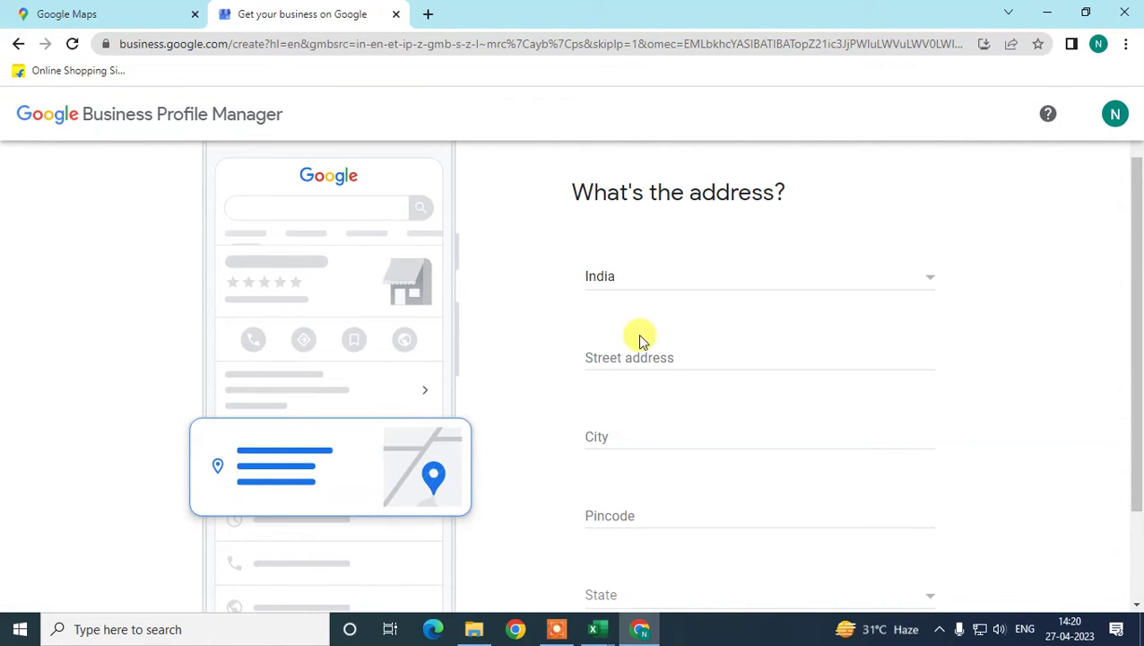
- Fill in the business's street address, city and six-digit pincode
{"action": "left_click", "coordinate": [638, 353]}
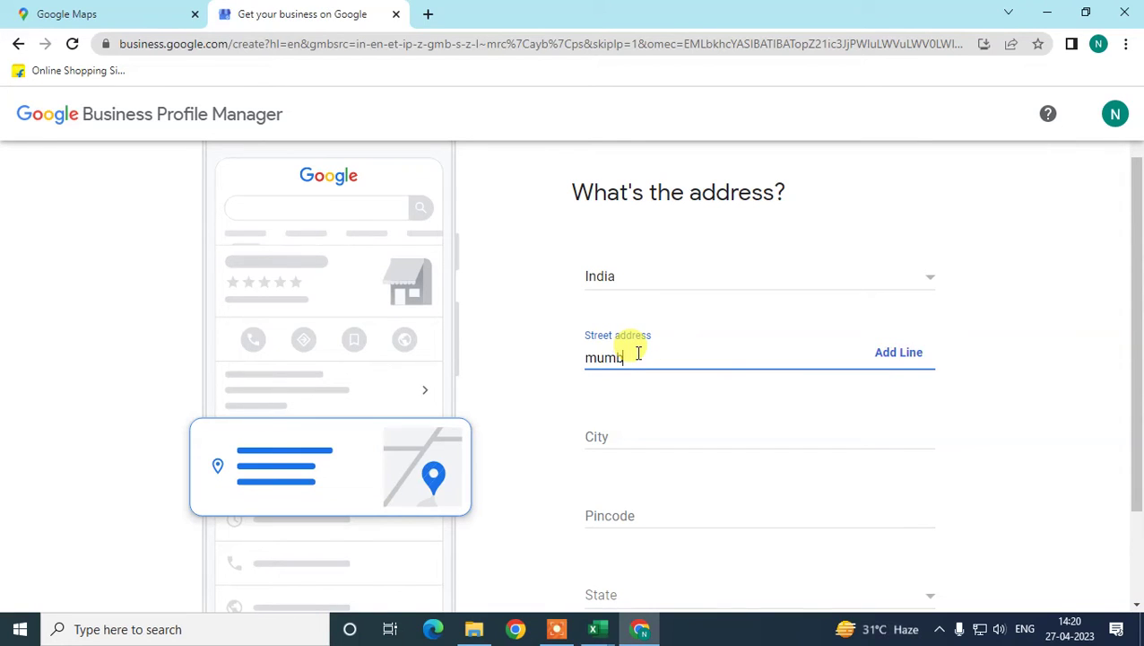
{"action": "key", "text": "Tab"}
{"action": "key", "text": "Tab"}
{"action": "type", "text": "mumbai"}
{"action": "key", "text": "Tab"}
{"action": "scroll", "coordinate": [825, 434], "scroll_direction": "down", "scroll_amount": 2}
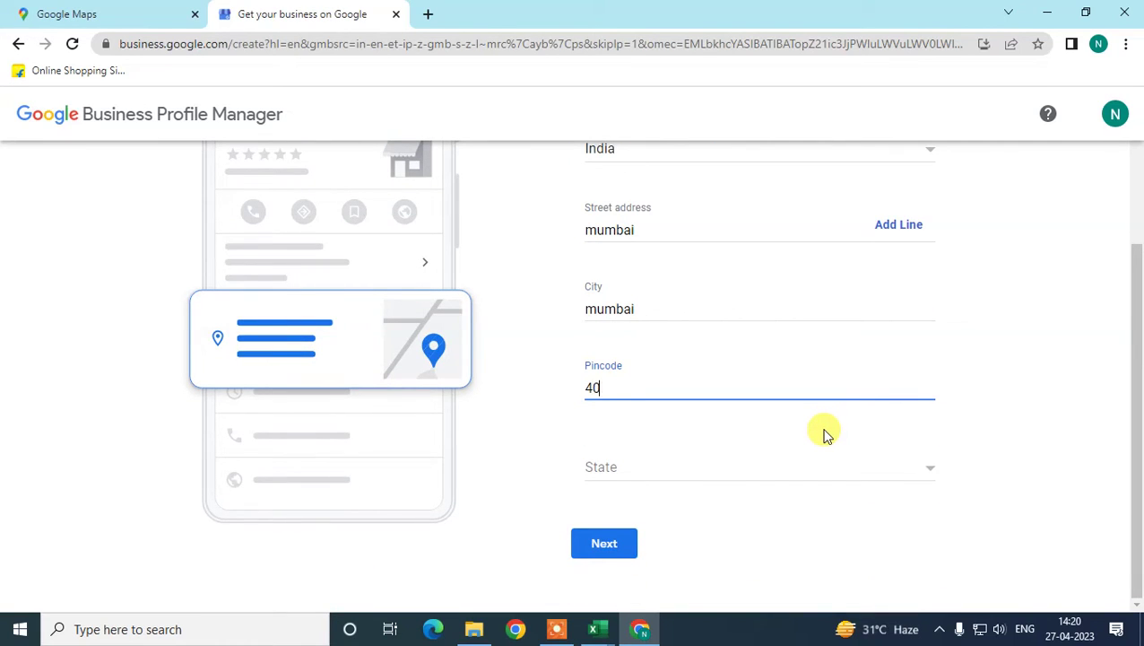
{"action": "key", "text": "Tab"}
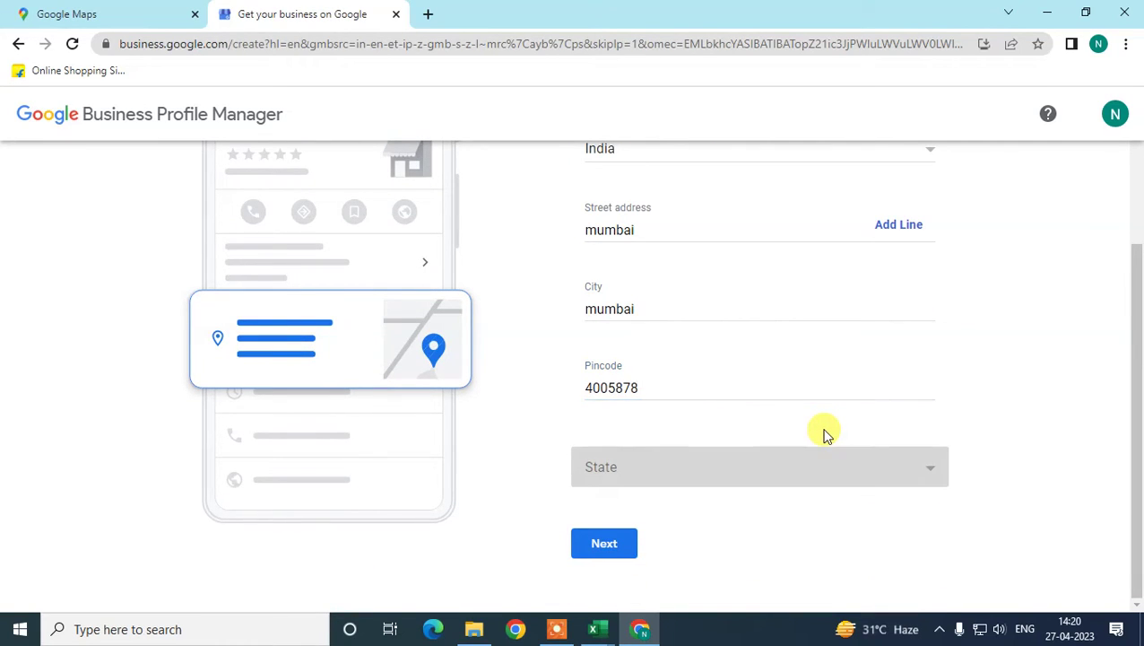
{"action": "left_click", "coordinate": [679, 392]}
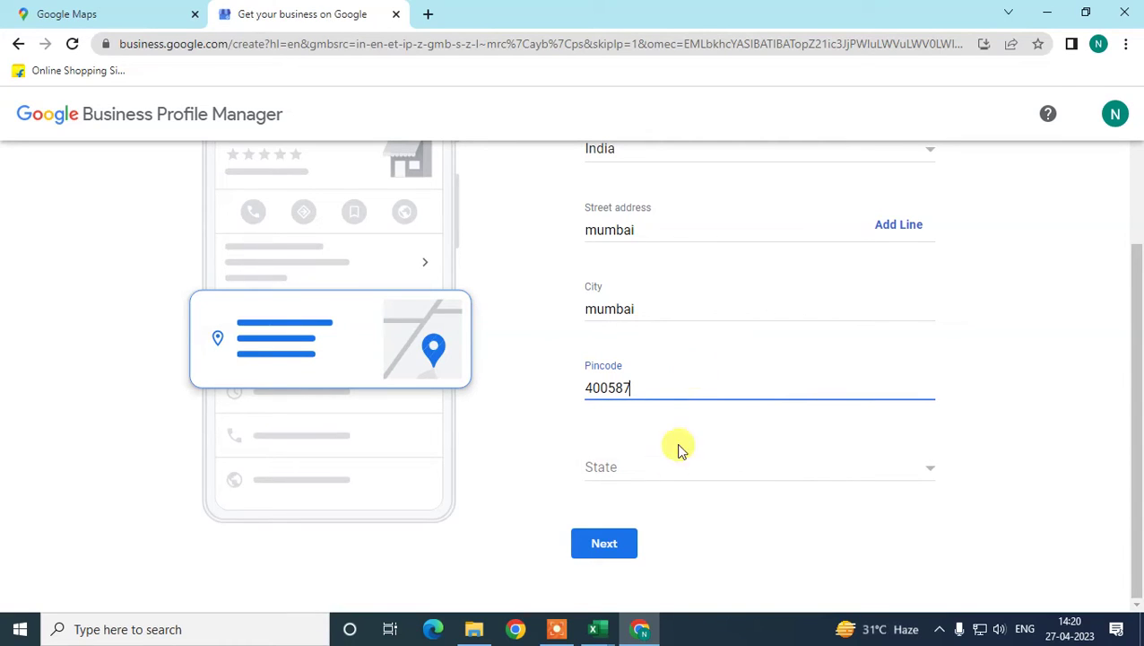
- Select Maharashtra as the state, review the address and submit it
{"action": "left_click", "coordinate": [660, 468]}
{"action": "type", "text": "mah"}
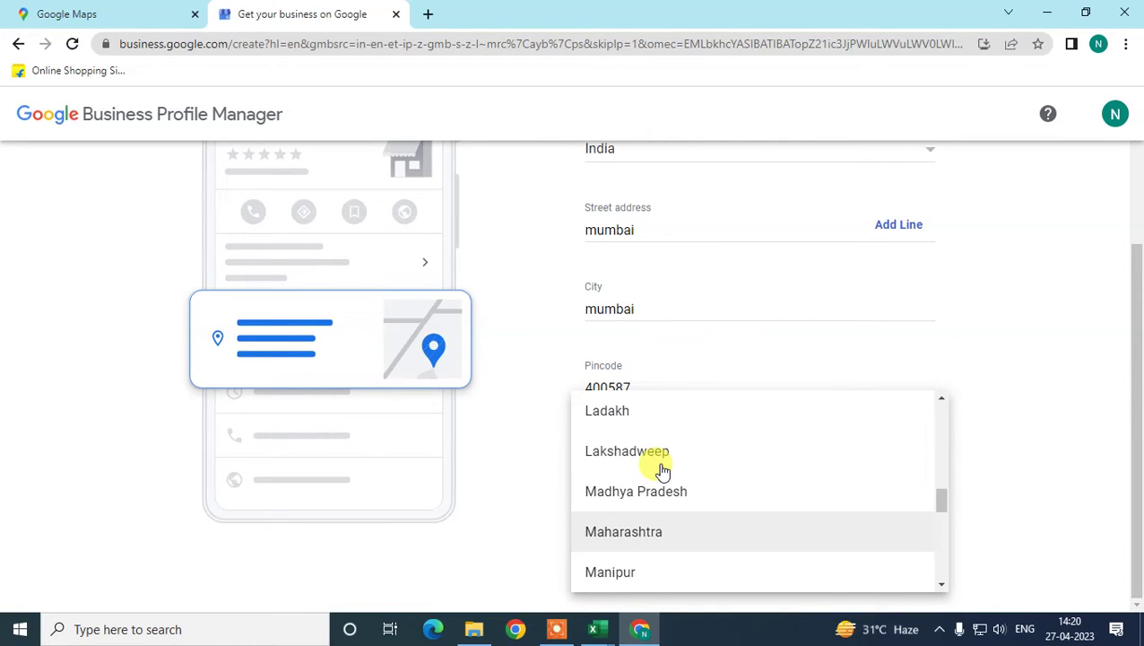
{"action": "left_click", "coordinate": [679, 533]}
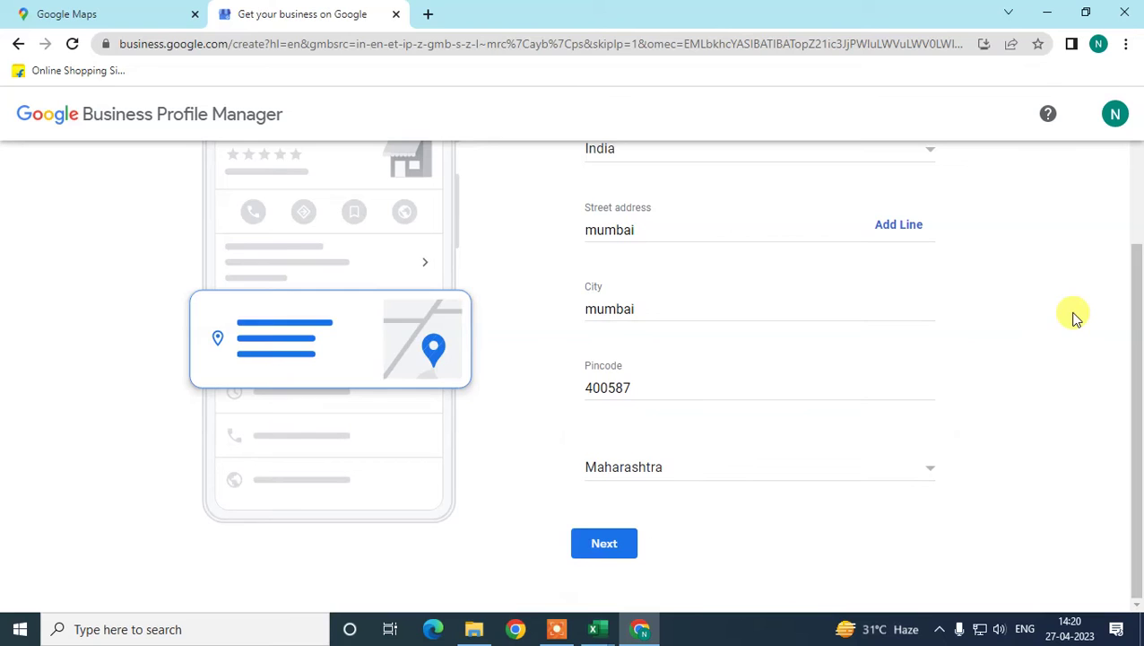
{"action": "scroll", "coordinate": [1072, 370], "scroll_direction": "up", "scroll_amount": 2}
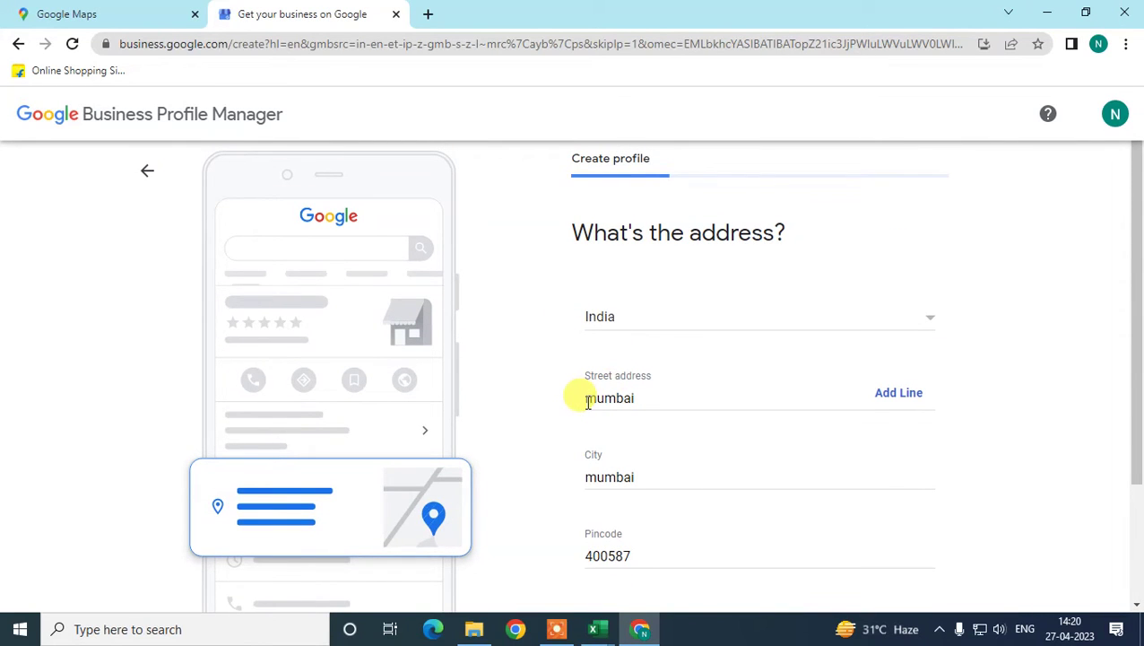
{"action": "scroll", "coordinate": [628, 412], "scroll_direction": "down", "scroll_amount": 2}
{"action": "left_click", "coordinate": [619, 554]}
- Examine the existing Business Profiles suggested as possible matches and the None of these option
{"action": "scroll", "coordinate": [807, 421], "scroll_direction": "down", "scroll_amount": 2}
{"action": "scroll", "coordinate": [801, 422], "scroll_direction": "up", "scroll_amount": 2}
{"action": "scroll", "coordinate": [801, 421], "scroll_direction": "down", "scroll_amount": 1}
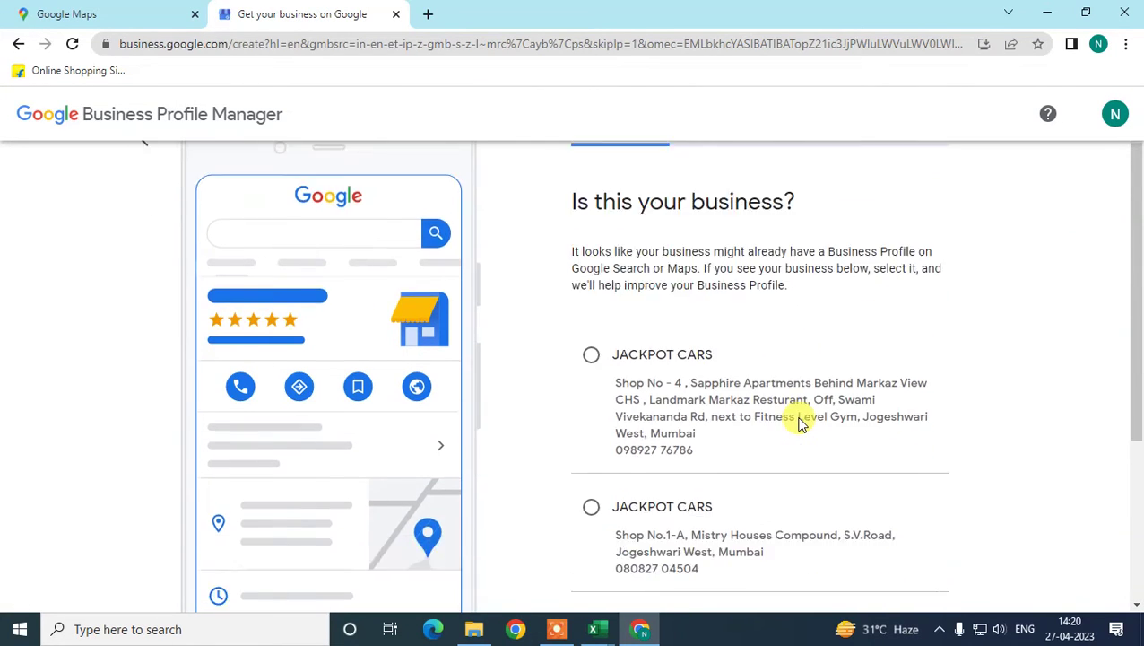
{"action": "scroll", "coordinate": [801, 421], "scroll_direction": "down", "scroll_amount": 2}
{"action": "scroll", "coordinate": [930, 441], "scroll_direction": "down", "scroll_amount": 1}
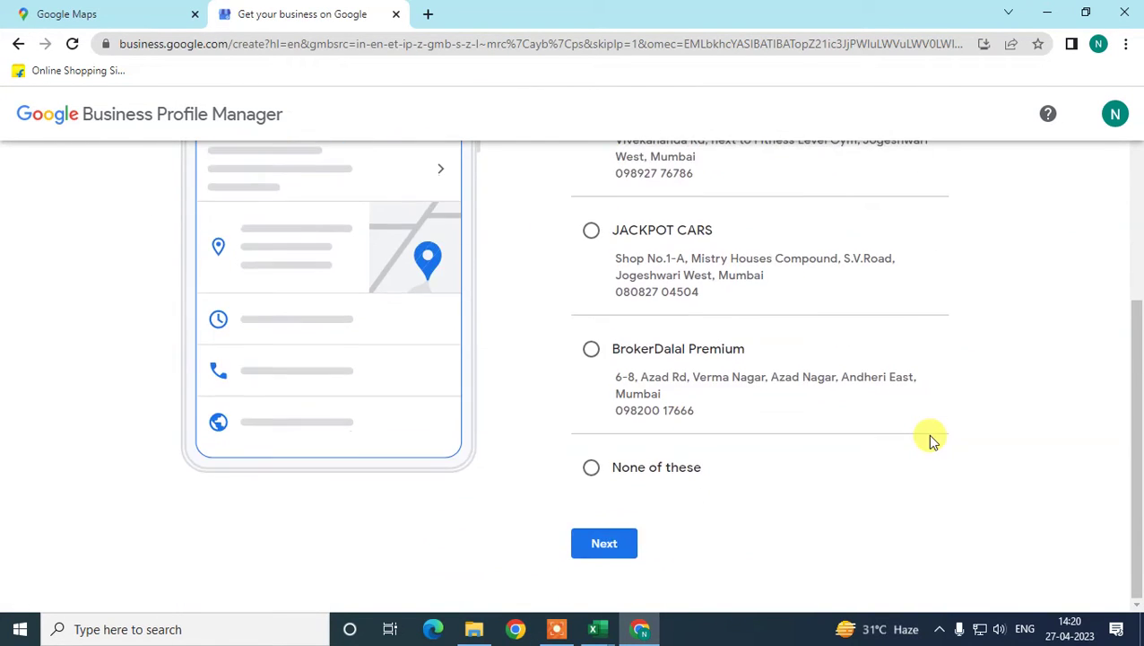
{"action": "scroll", "coordinate": [930, 442], "scroll_direction": "up", "scroll_amount": 1}
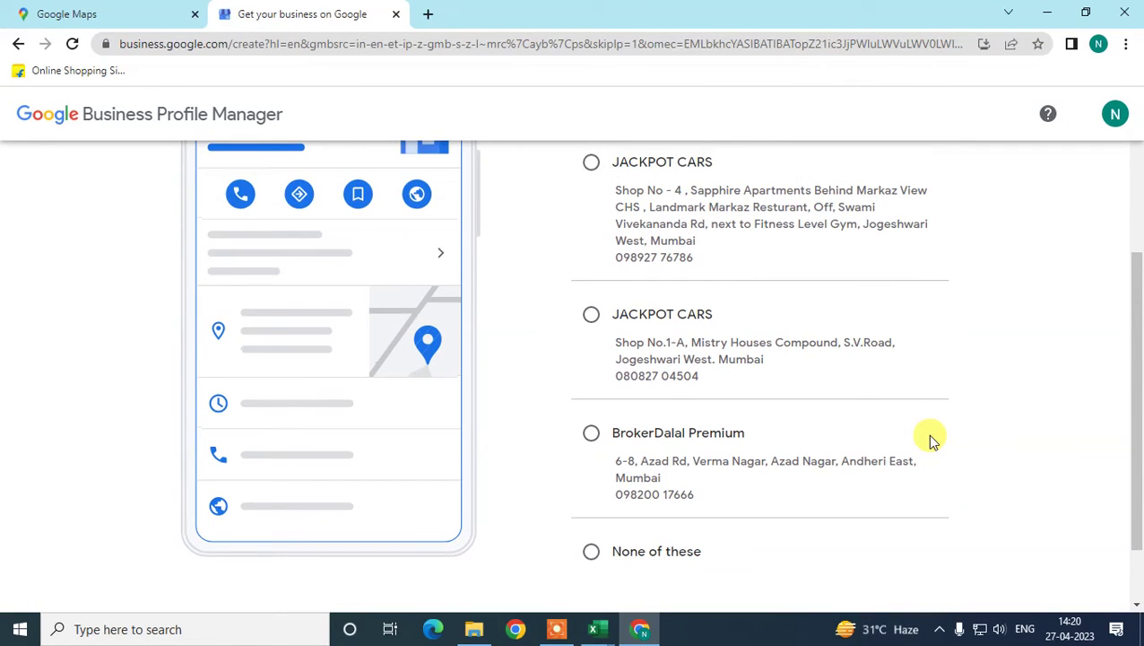
{"action": "scroll", "coordinate": [930, 441], "scroll_direction": "up", "scroll_amount": 2}
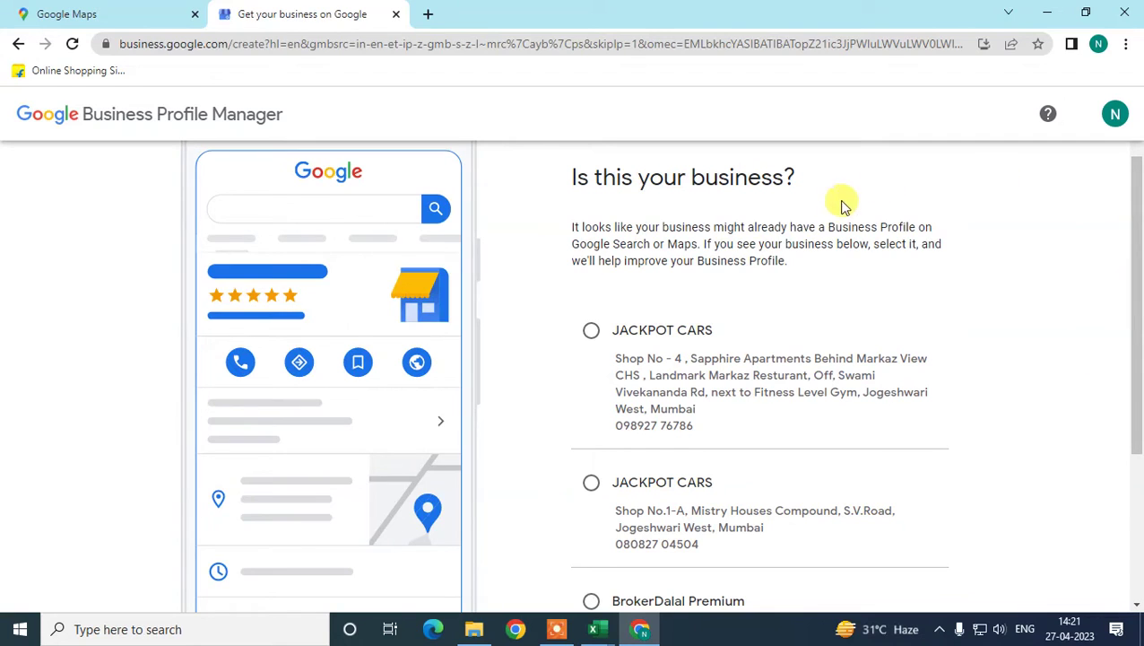
- Choose the None of these option for the suggested existing businesses and continue to the map location page
{"action": "scroll", "coordinate": [698, 285], "scroll_direction": "down", "scroll_amount": 2}
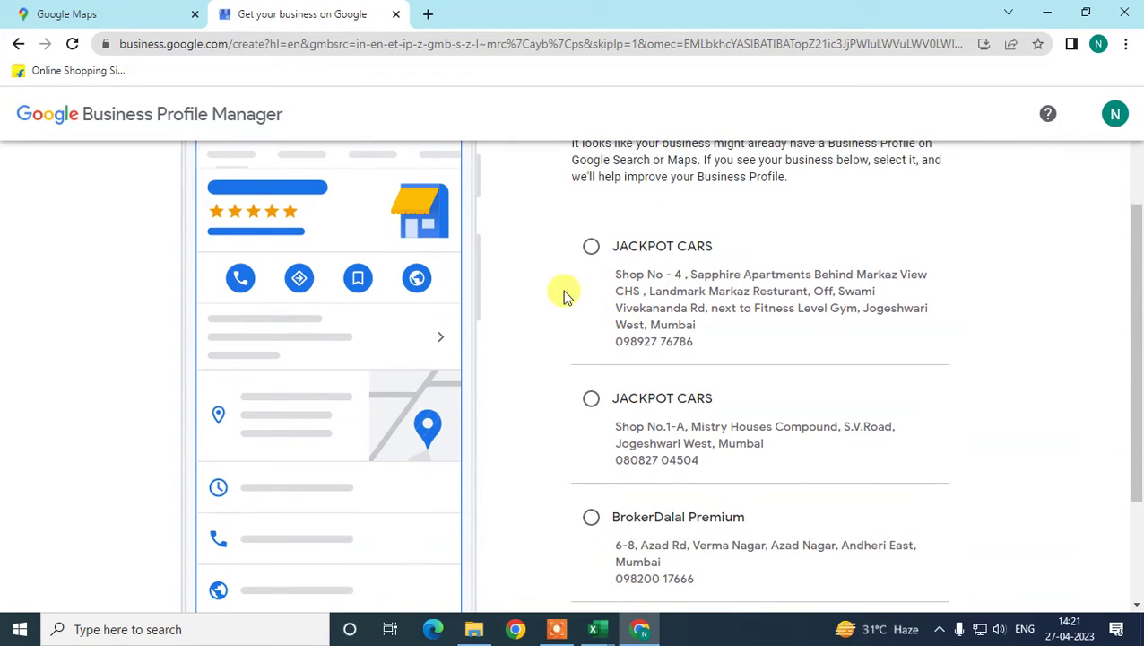
{"action": "scroll", "coordinate": [599, 324], "scroll_direction": "down", "scroll_amount": 1}
{"action": "left_click", "coordinate": [591, 467]}
{"action": "left_click", "coordinate": [608, 547]}
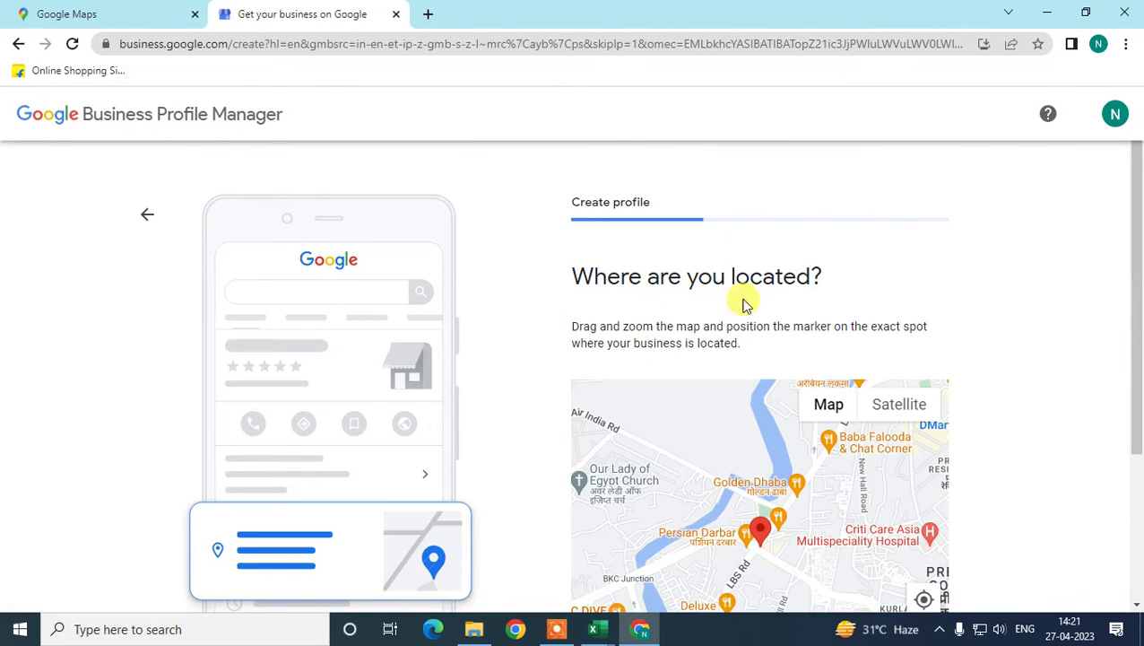
- Try to use the device's current location for the business position on the map
{"action": "scroll", "coordinate": [835, 296], "scroll_direction": "down", "scroll_amount": 2}
{"action": "scroll", "coordinate": [835, 292], "scroll_direction": "down", "scroll_amount": 1}
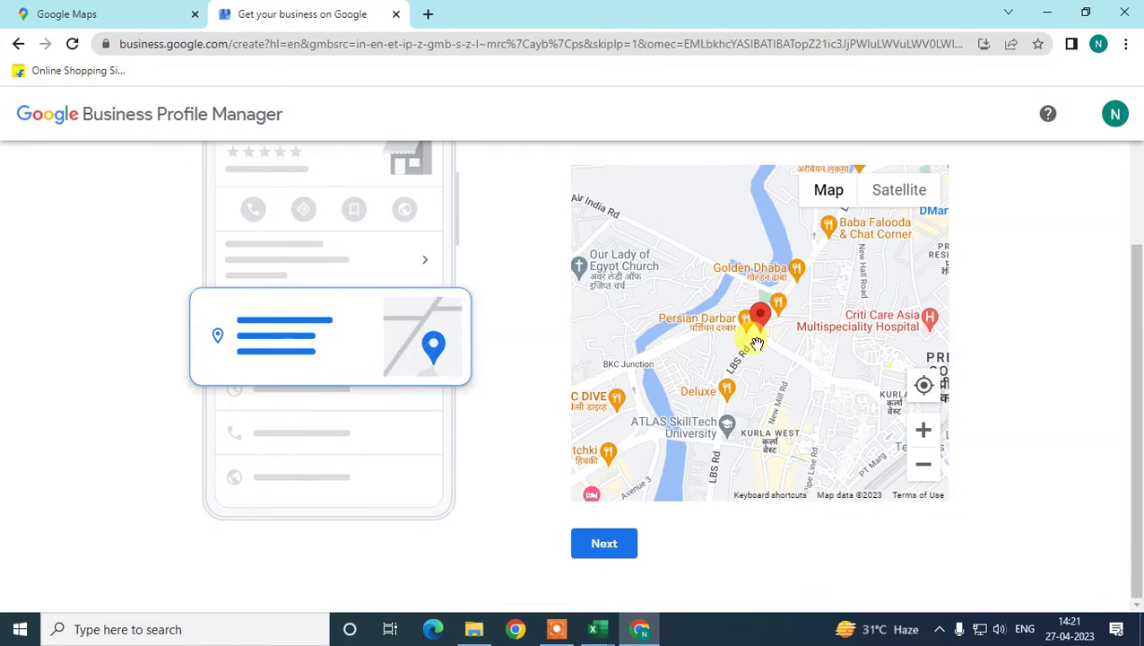
{"action": "scroll", "coordinate": [1032, 310], "scroll_direction": "up", "scroll_amount": 1}
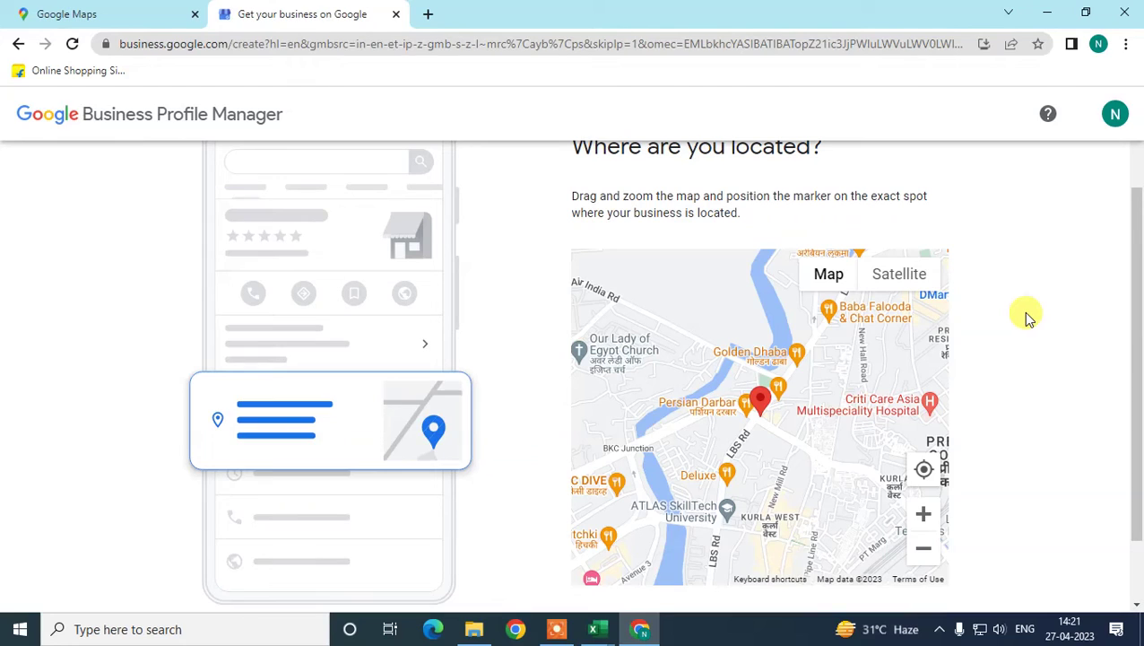
{"action": "left_click", "coordinate": [926, 469]}
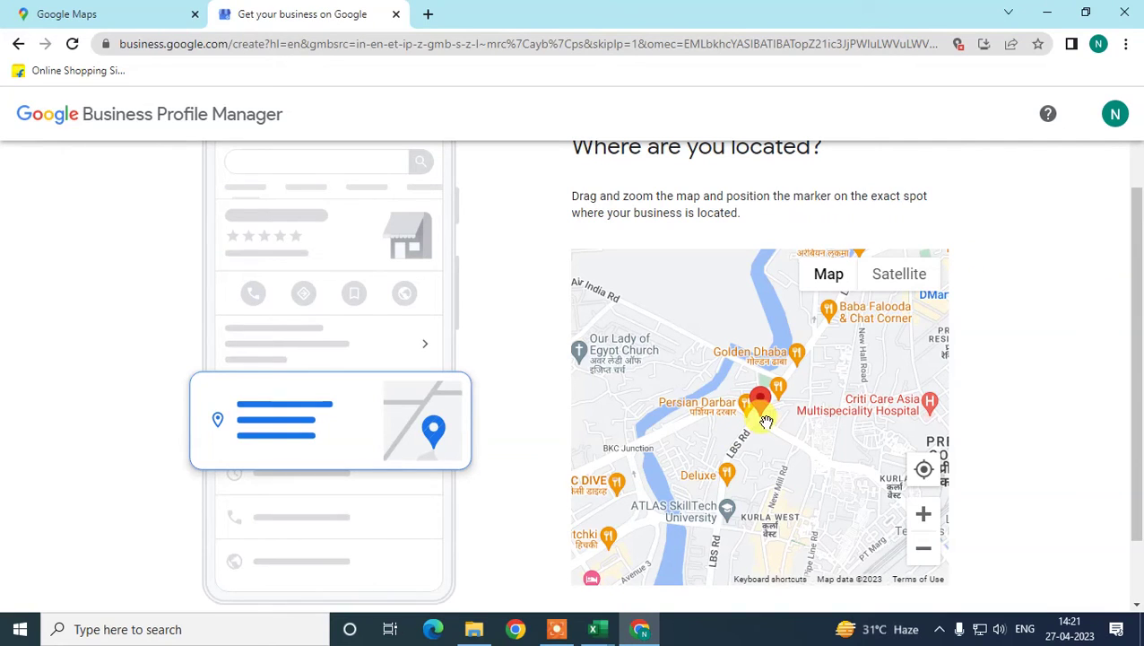
{"action": "left_click_drag", "start_coordinate": [1137, 233], "coordinate": [1127, 230]}
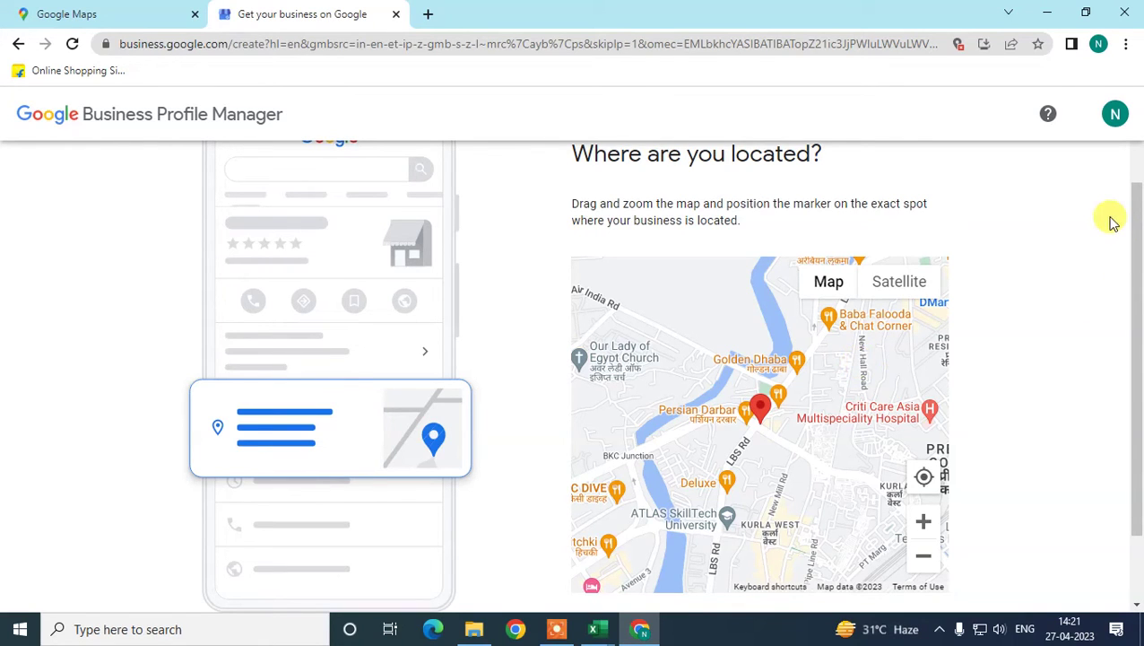
- Reposition the location marker just east of Hotel Heritage in Kurla West, check it in Satellite view and submit the location
{"action": "scroll", "coordinate": [1052, 274], "scroll_direction": "down", "scroll_amount": 1}
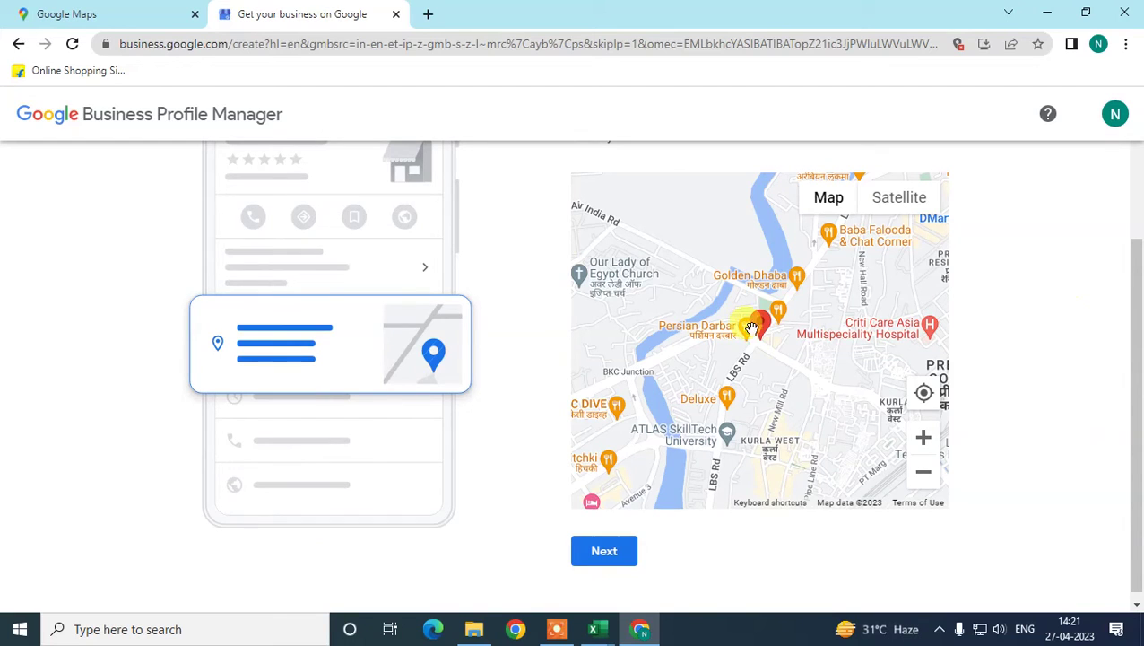
{"action": "left_click_drag", "start_coordinate": [760, 331], "coordinate": [743, 359]}
{"action": "left_click_drag", "start_coordinate": [685, 296], "coordinate": [683, 327]}
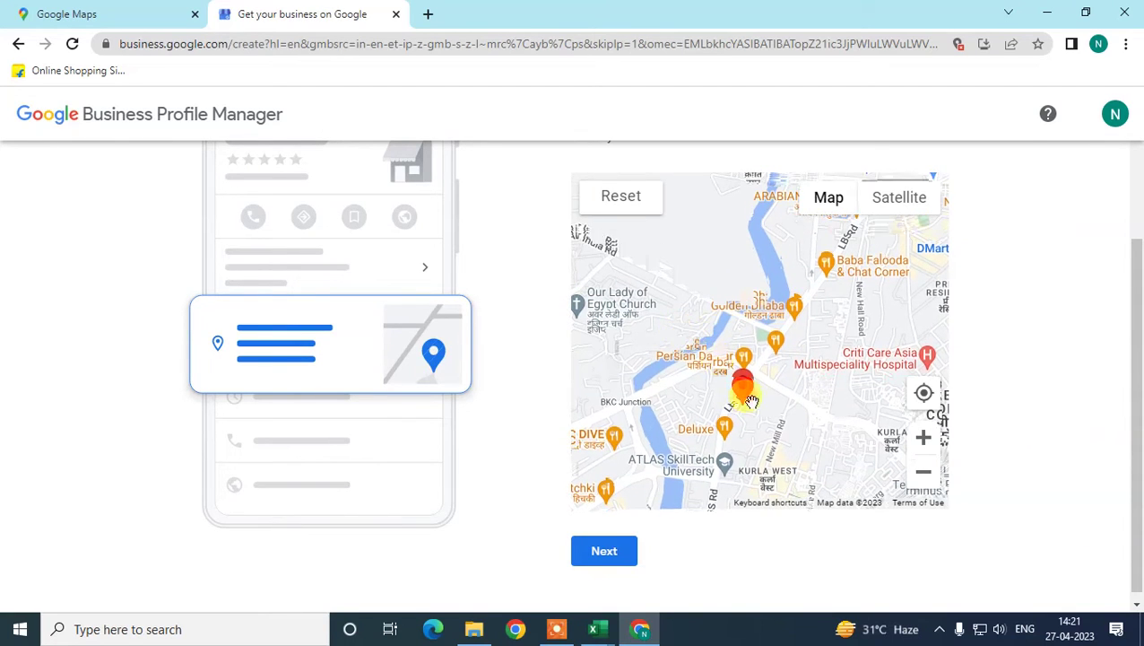
{"action": "left_click_drag", "start_coordinate": [748, 400], "coordinate": [705, 391]}
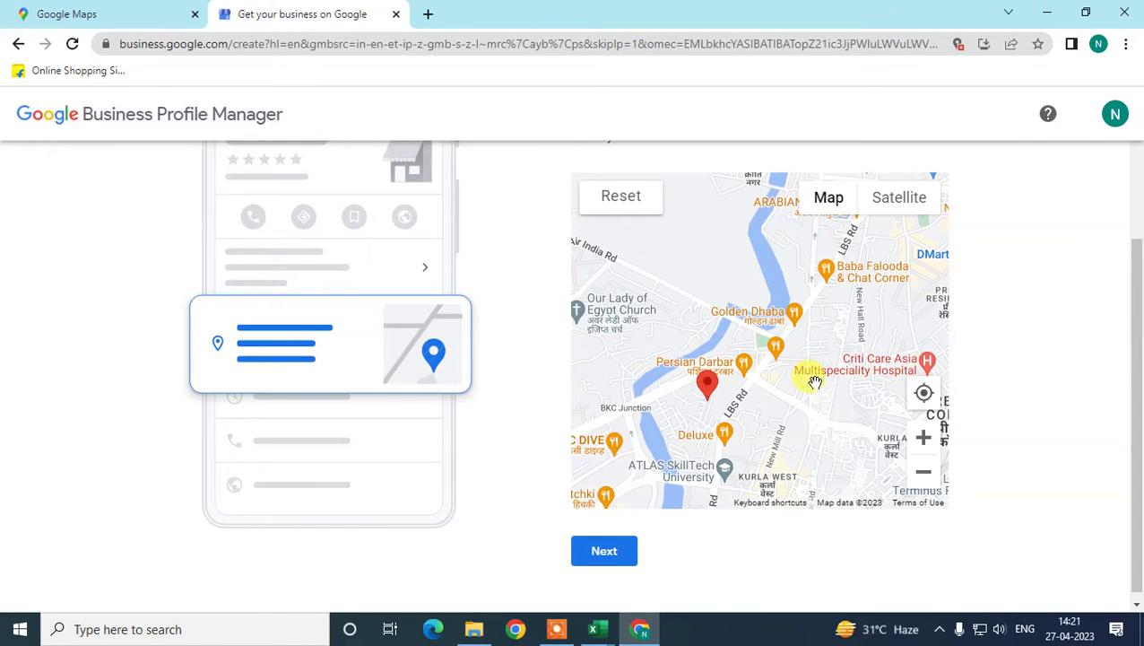
{"action": "scroll", "coordinate": [776, 390], "scroll_direction": "up", "scroll_amount": 1}
{"action": "left_click", "coordinate": [923, 436]}
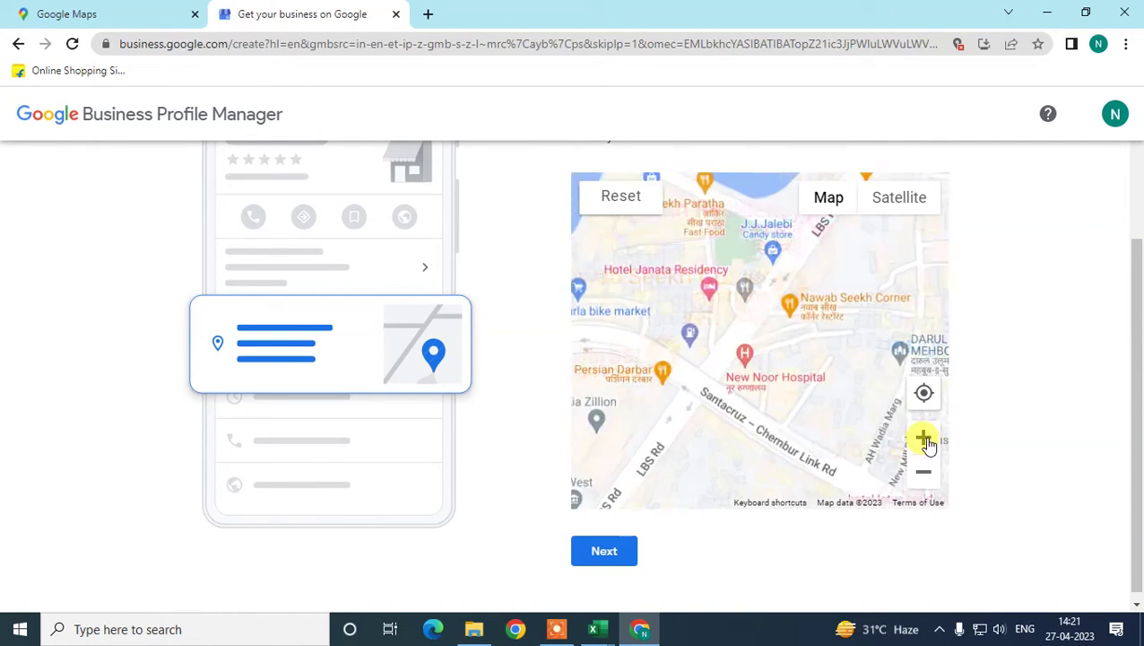
{"action": "left_click", "coordinate": [924, 436]}
{"action": "left_click_drag", "start_coordinate": [653, 421], "coordinate": [823, 363]}
{"action": "left_click_drag", "start_coordinate": [650, 389], "coordinate": [875, 334]}
{"action": "left_click", "coordinate": [907, 199]}
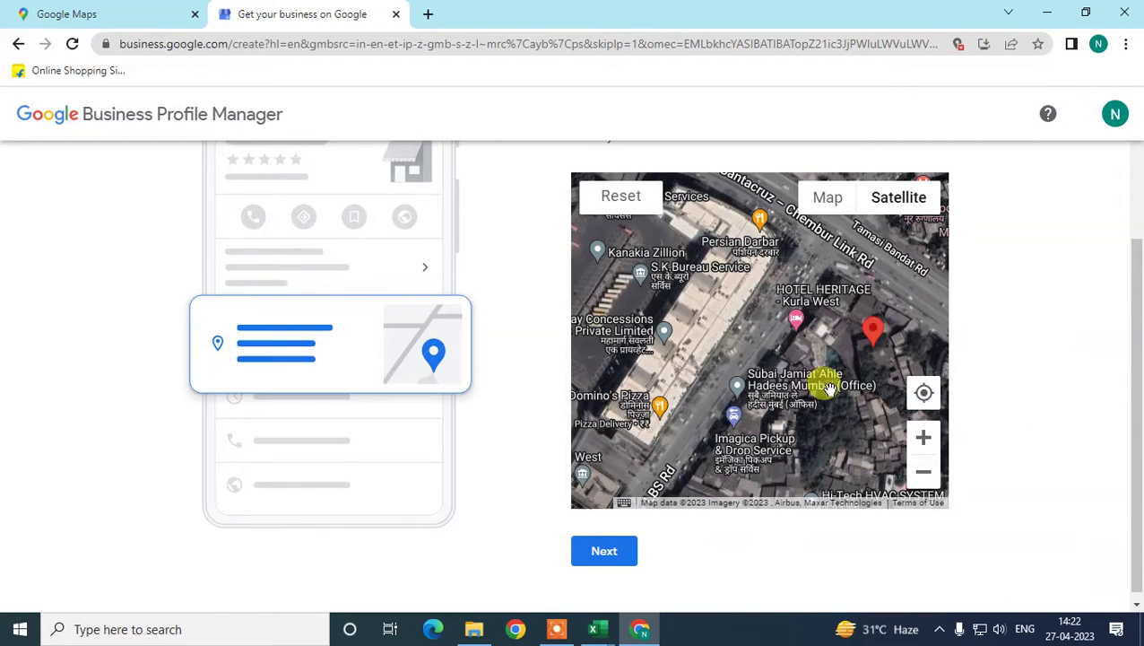
{"action": "left_click", "coordinate": [601, 554]}
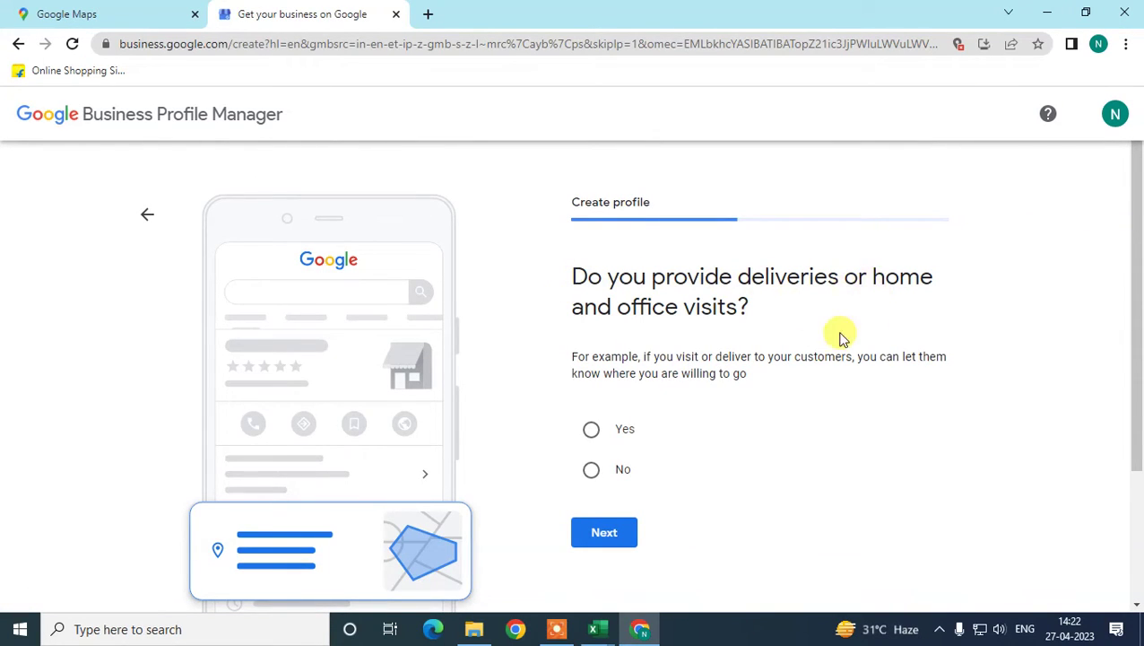
- Answer No to providing deliveries or home and office visits and continue to the contact info
{"action": "scroll", "coordinate": [837, 335], "scroll_direction": "down", "scroll_amount": 1}
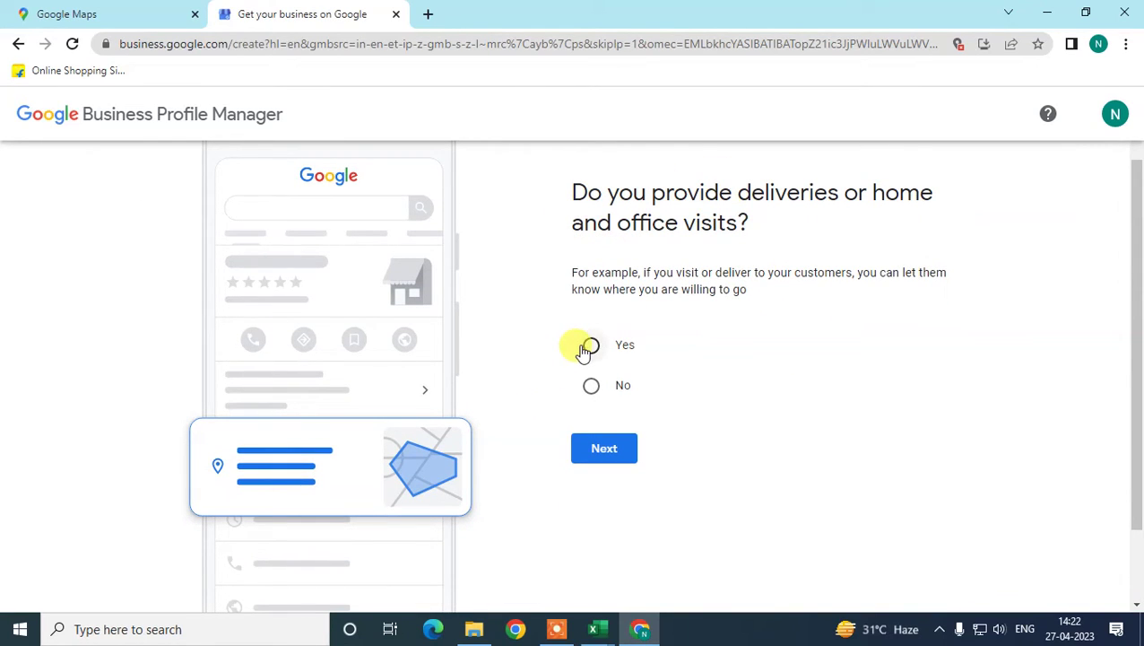
{"action": "left_click", "coordinate": [590, 386]}
{"action": "left_click", "coordinate": [604, 447]}
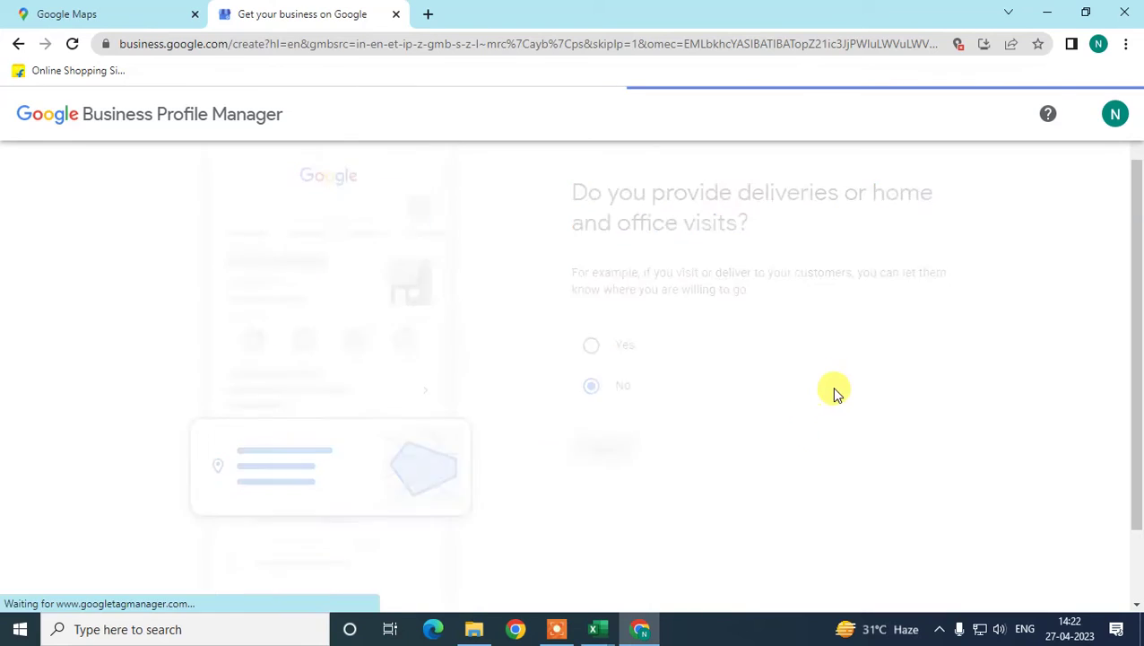
{"action": "left_click", "coordinate": [695, 306]}
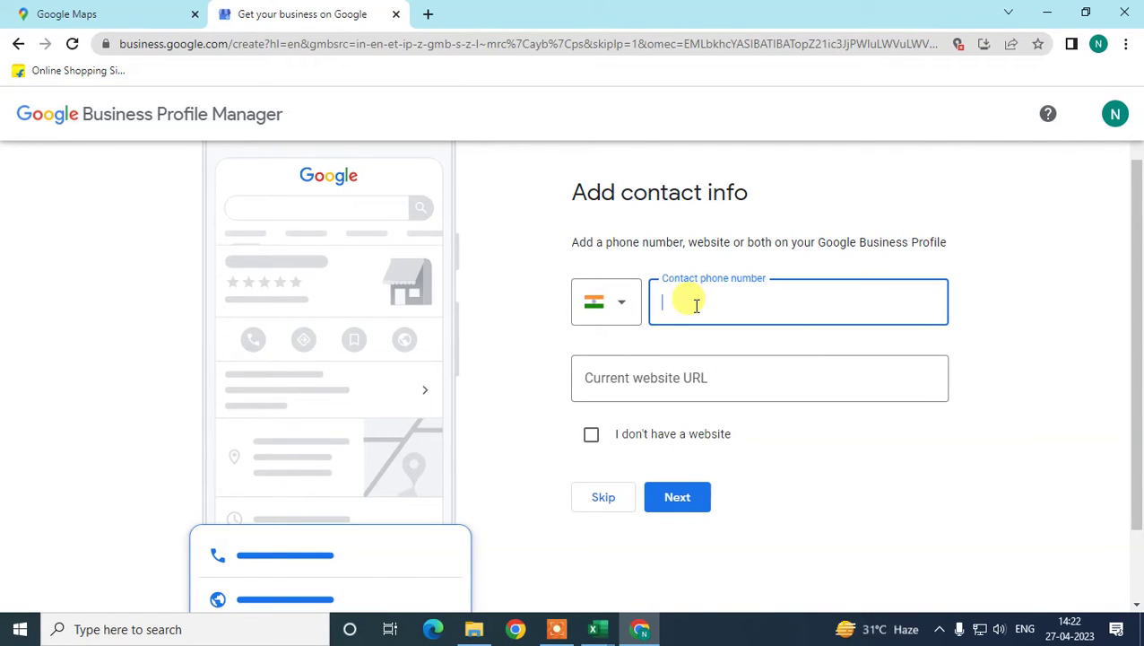
{"action": "left_click", "coordinate": [660, 377]}
{"action": "left_click", "coordinate": [744, 303]}
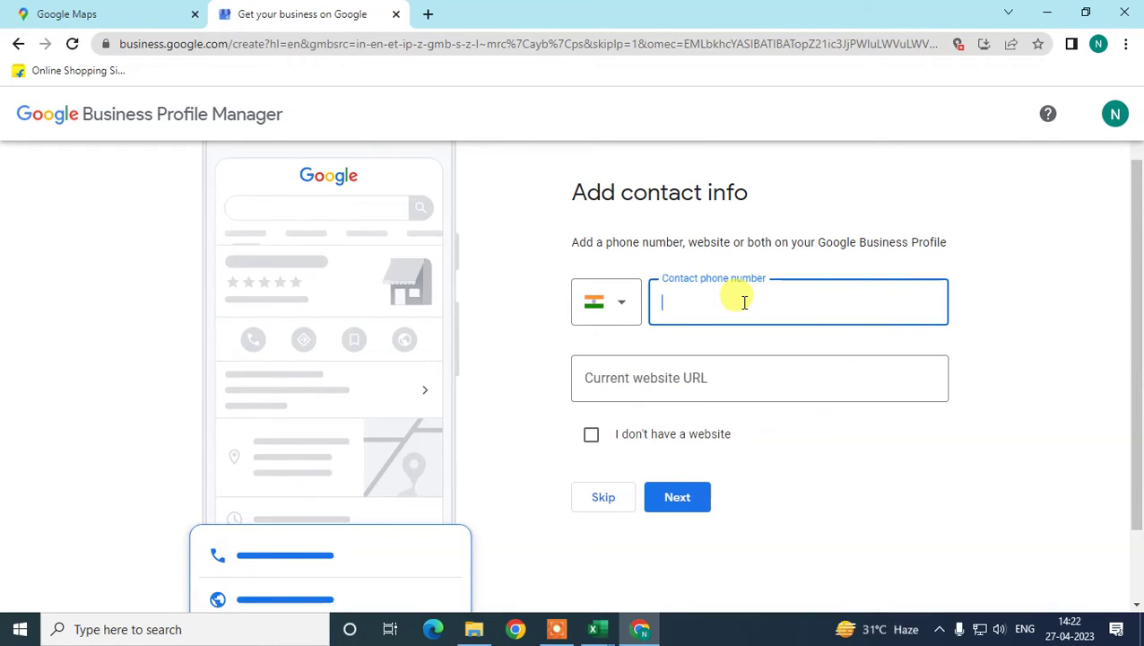
{"action": "left_click", "coordinate": [681, 375]}
{"action": "type", "text": "www.jeklj.com"}
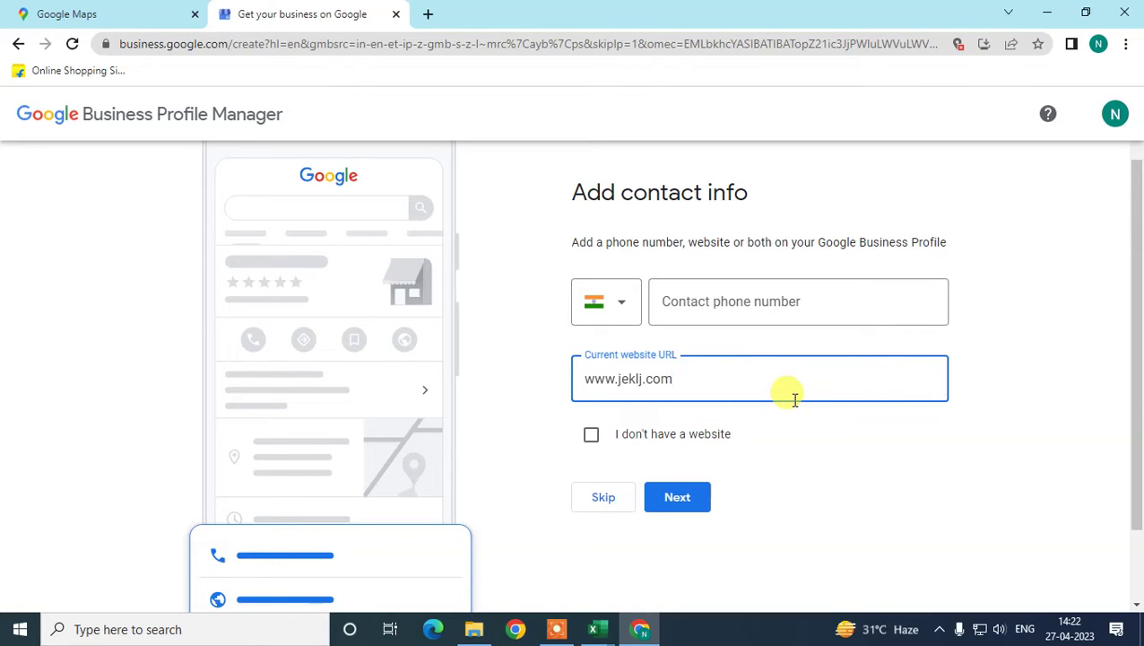
{"action": "left_click", "coordinate": [772, 304]}
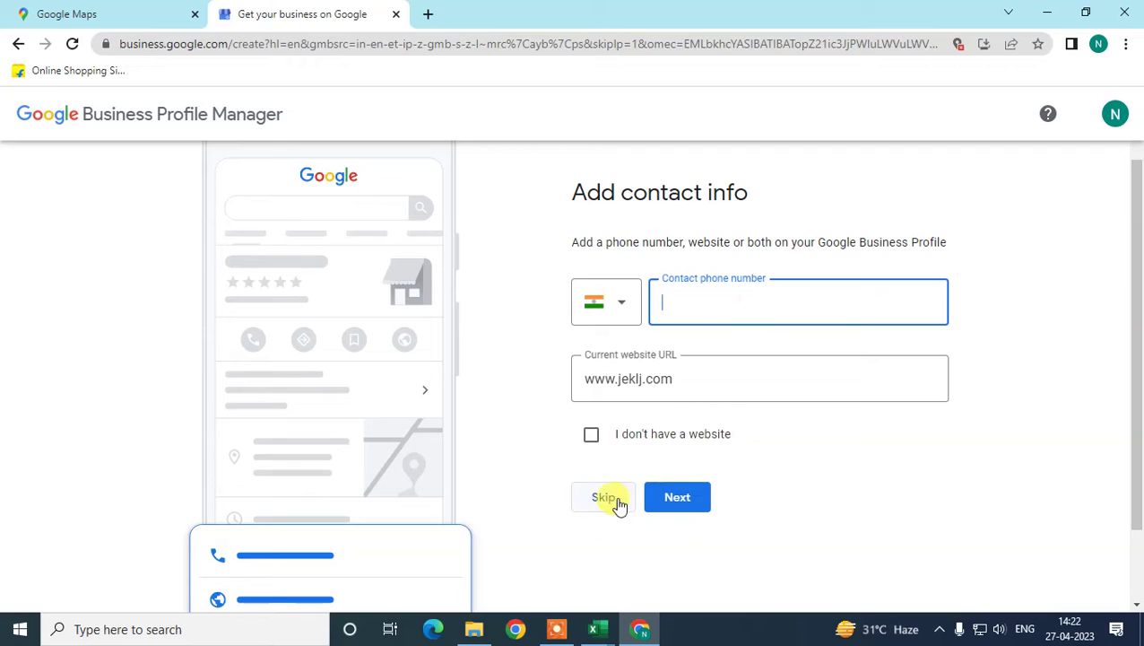
{"action": "left_click", "coordinate": [659, 499]}
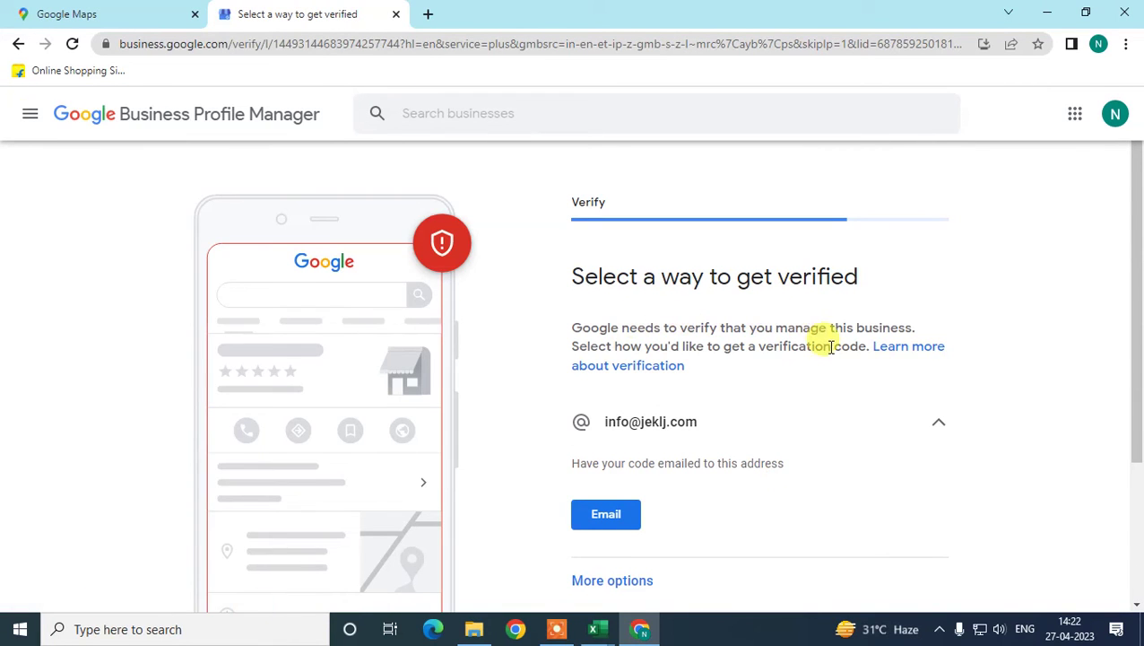
- Examine the email verification method and its details on the verification page
{"action": "scroll", "coordinate": [820, 352], "scroll_direction": "down", "scroll_amount": 1}
{"action": "left_click", "coordinate": [928, 338]}
{"action": "left_click", "coordinate": [929, 338]}
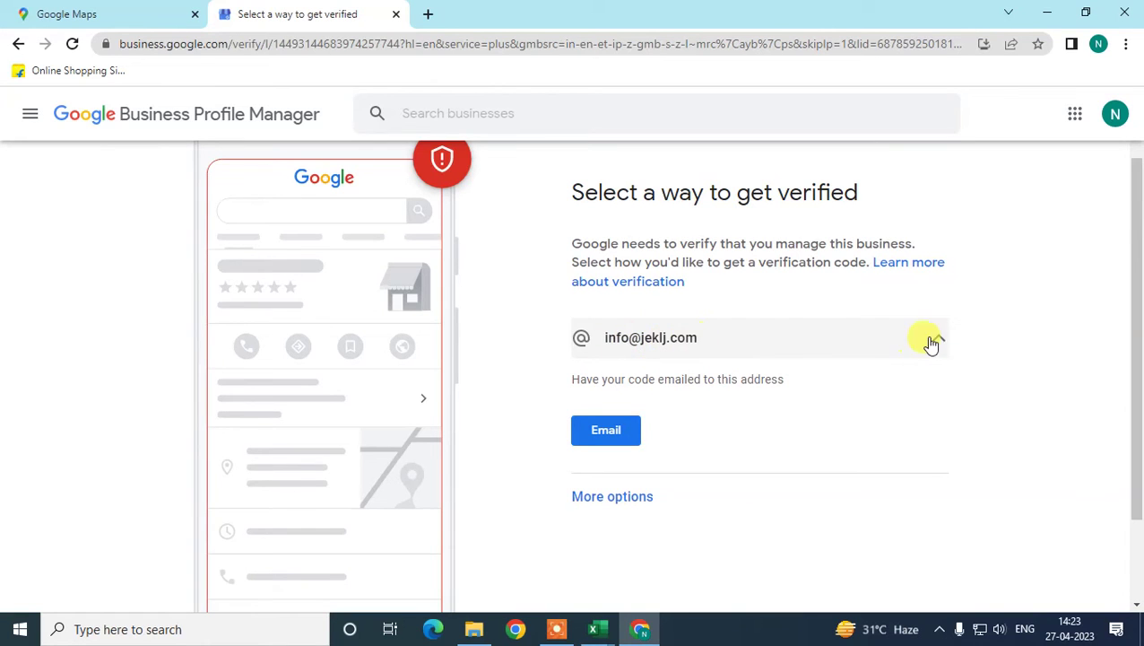
{"action": "scroll", "coordinate": [820, 400], "scroll_direction": "down", "scroll_amount": 2}
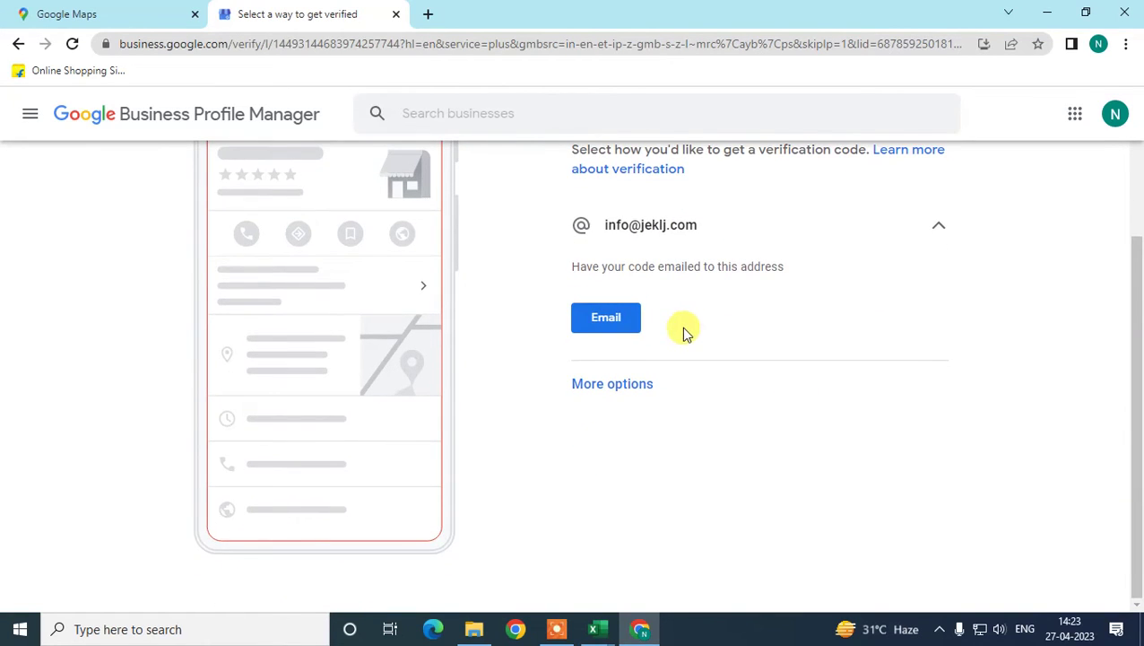
{"action": "scroll", "coordinate": [717, 333], "scroll_direction": "up", "scroll_amount": 1}
{"action": "left_click", "coordinate": [927, 316]}
{"action": "left_click", "coordinate": [927, 316]}
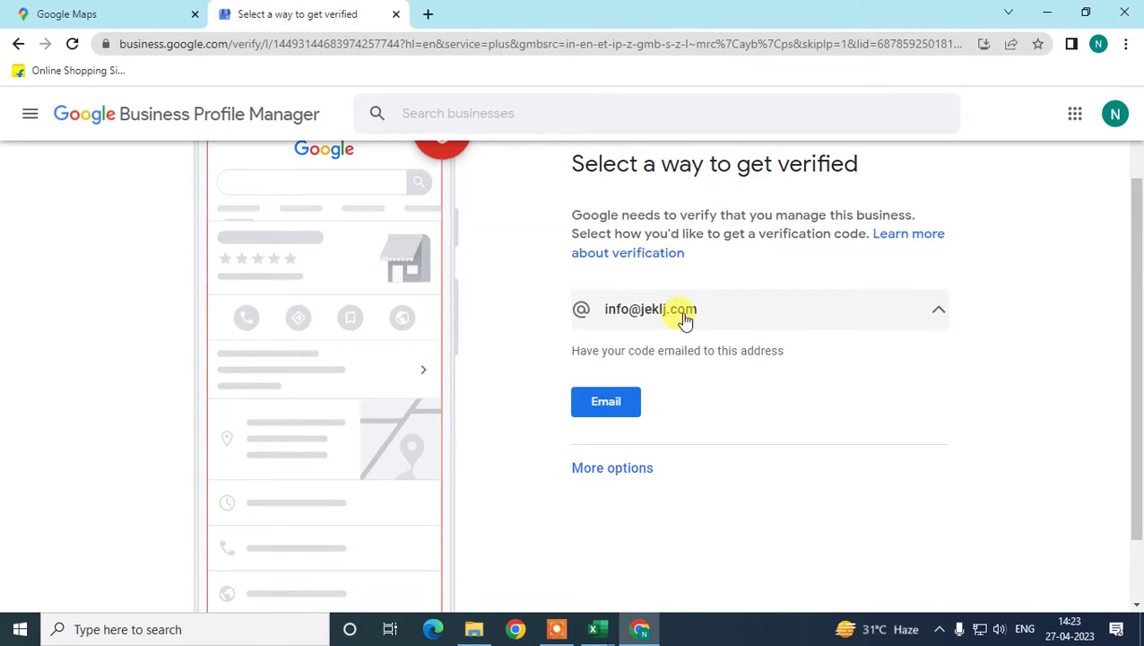
{"action": "left_click_drag", "start_coordinate": [1137, 248], "coordinate": [1137, 231]}
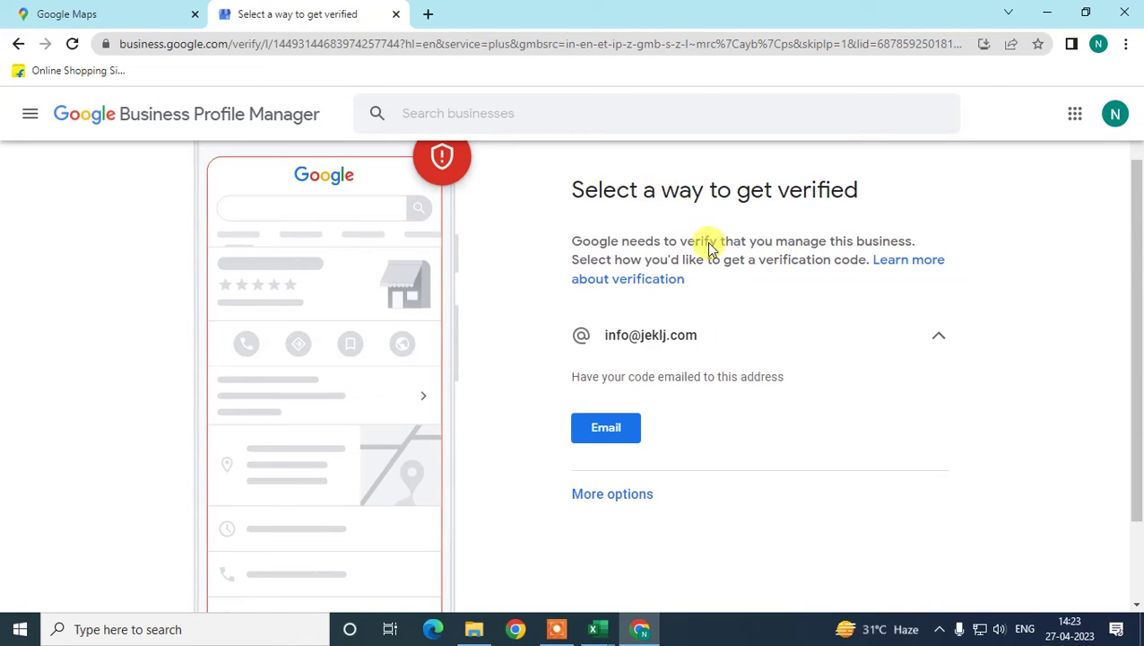
- Show the other verification options and choose Verify Later
{"action": "scroll", "coordinate": [677, 425], "scroll_direction": "down", "scroll_amount": 1}
{"action": "left_click", "coordinate": [630, 413]}
{"action": "left_click", "coordinate": [860, 411]}
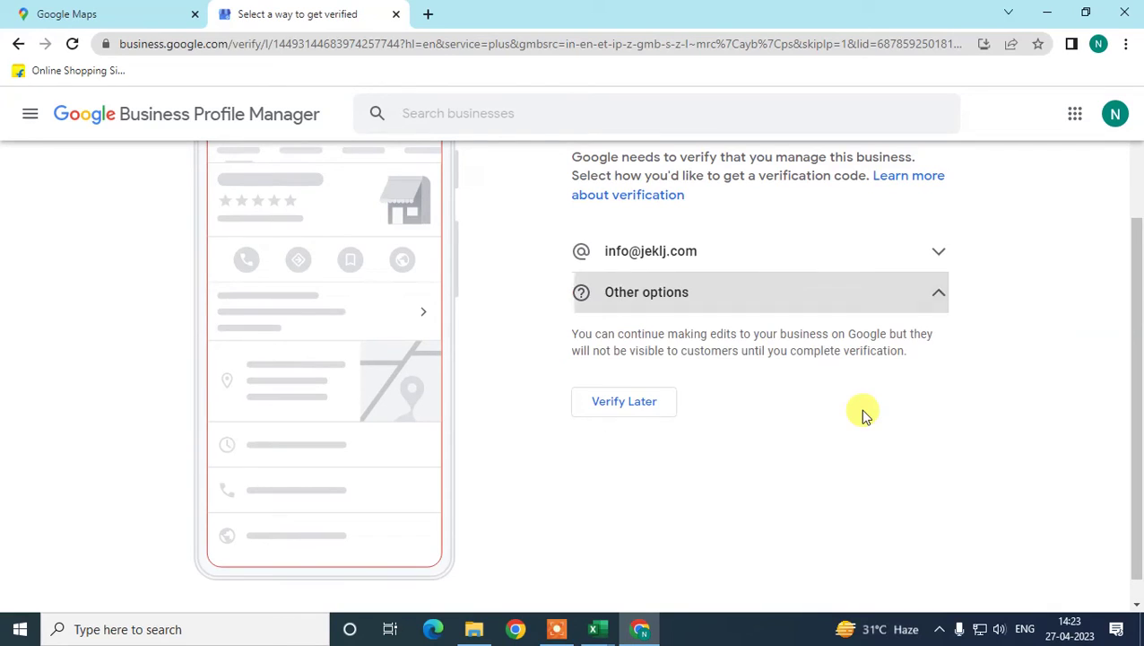
{"action": "left_click", "coordinate": [929, 296]}
{"action": "left_click", "coordinate": [606, 405]}
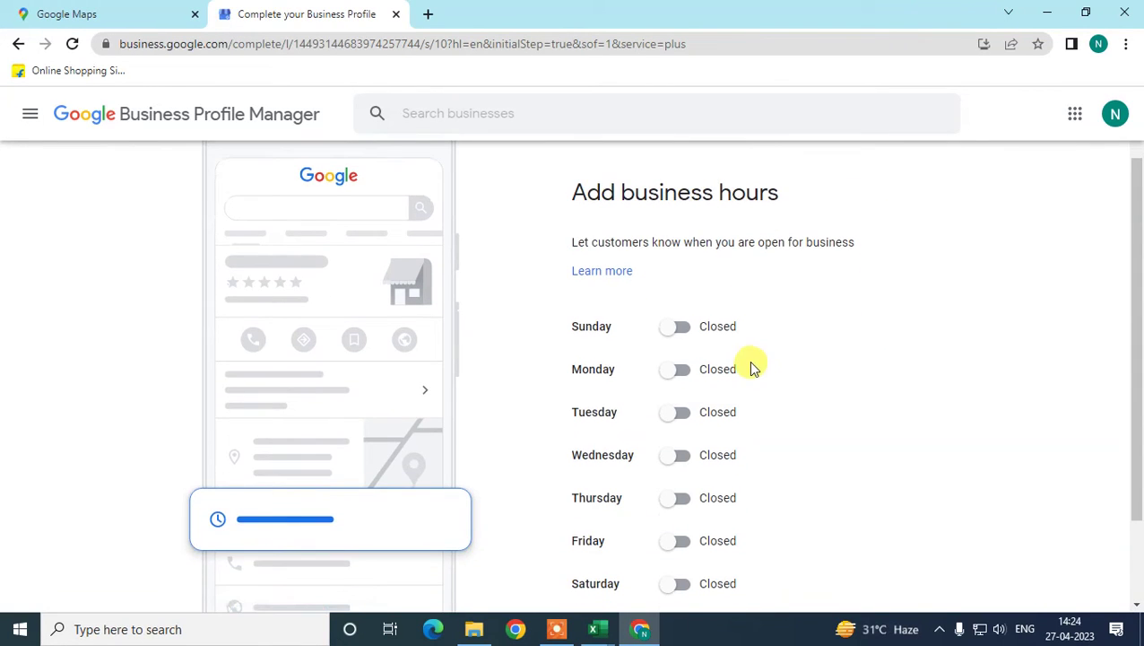
- Set Sunday and Monday as open 24 hours, leave the other days closed and submit the business hours
{"action": "left_click", "coordinate": [678, 413]}
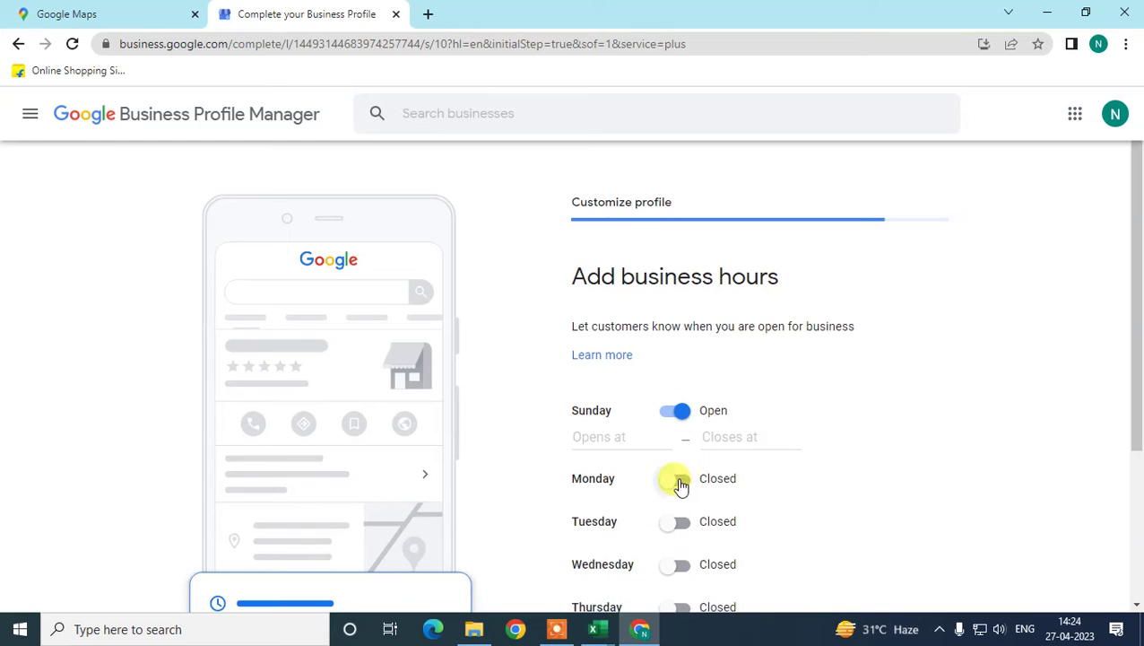
{"action": "left_click", "coordinate": [681, 482]}
{"action": "scroll", "coordinate": [771, 453], "scroll_direction": "down", "scroll_amount": 3}
{"action": "scroll", "coordinate": [640, 346], "scroll_direction": "up", "scroll_amount": 1}
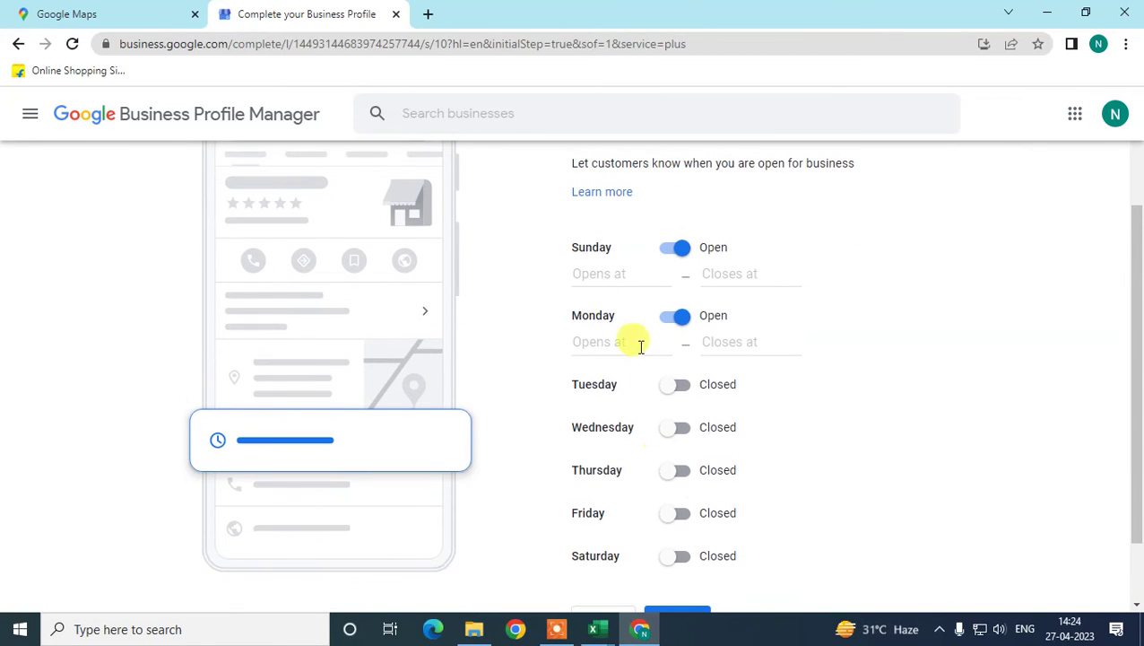
{"action": "left_click", "coordinate": [615, 274]}
{"action": "left_click", "coordinate": [628, 316]}
{"action": "left_click", "coordinate": [623, 321]}
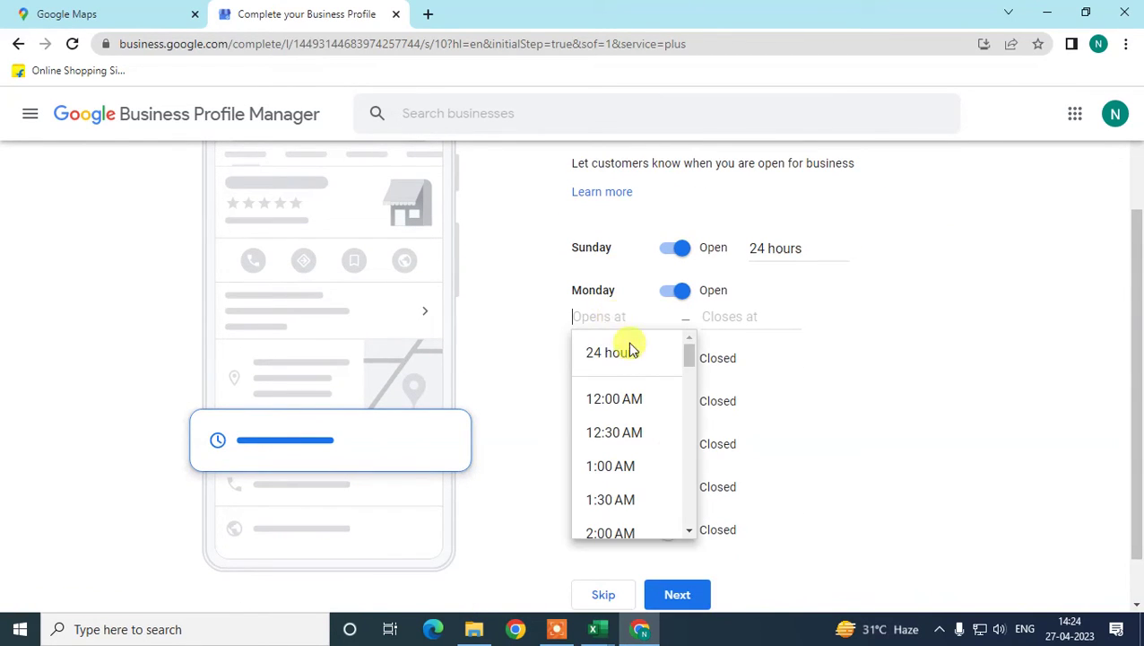
{"action": "left_click", "coordinate": [613, 353]}
{"action": "scroll", "coordinate": [787, 439], "scroll_direction": "down", "scroll_amount": 1}
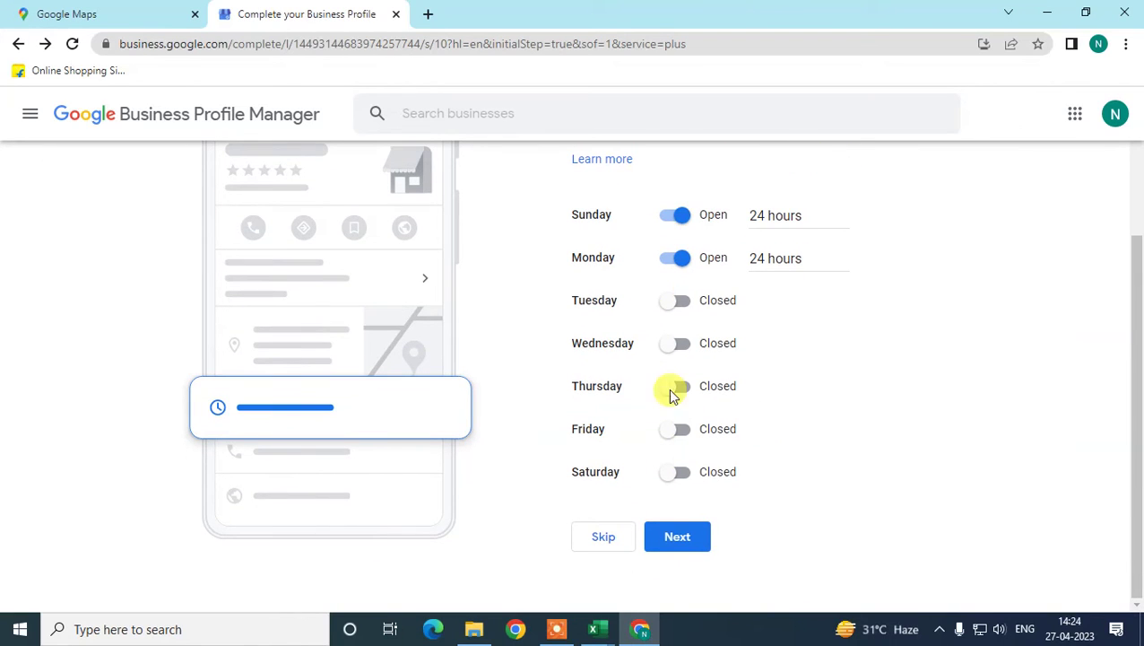
{"action": "left_click", "coordinate": [681, 542]}
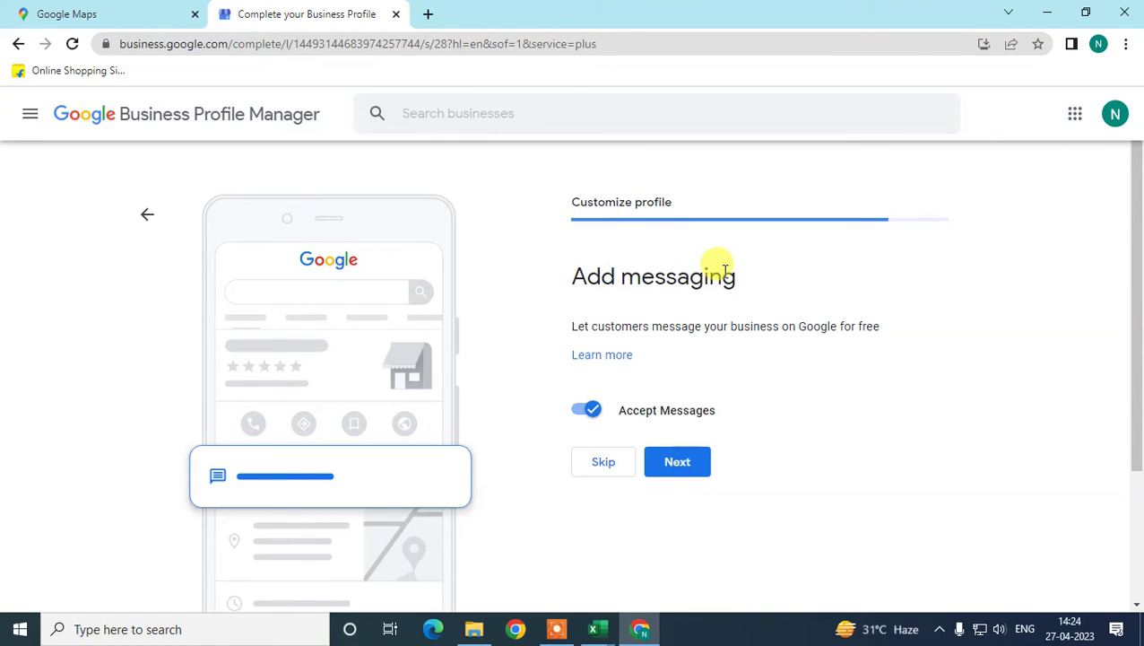
- Read the Add messaging page's description of letting customers message the business on Google
{"action": "left_click_drag", "start_coordinate": [577, 280], "coordinate": [636, 273]}
{"action": "left_click", "coordinate": [649, 274]}
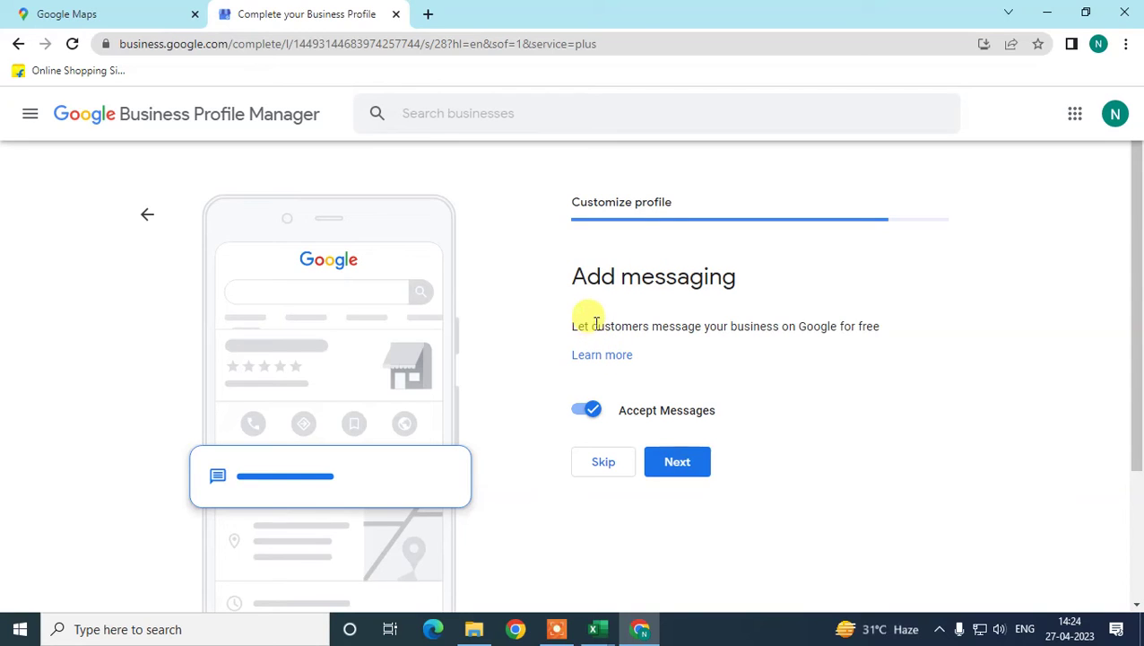
{"action": "left_click_drag", "start_coordinate": [643, 325], "coordinate": [739, 325]}
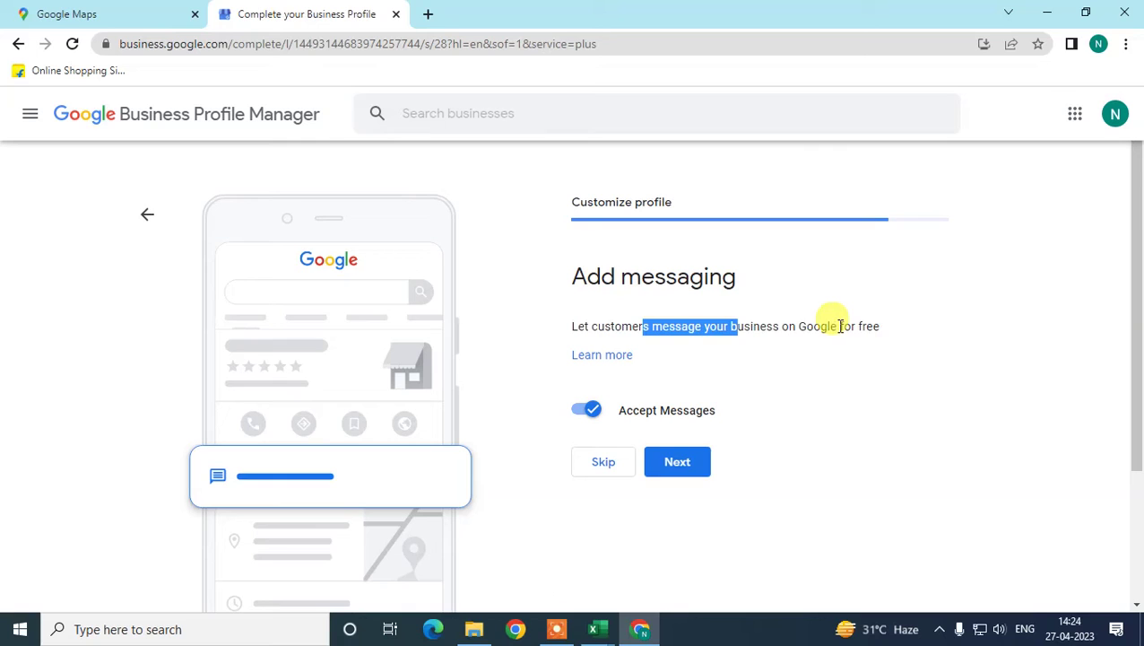
{"action": "left_click", "coordinate": [717, 328]}
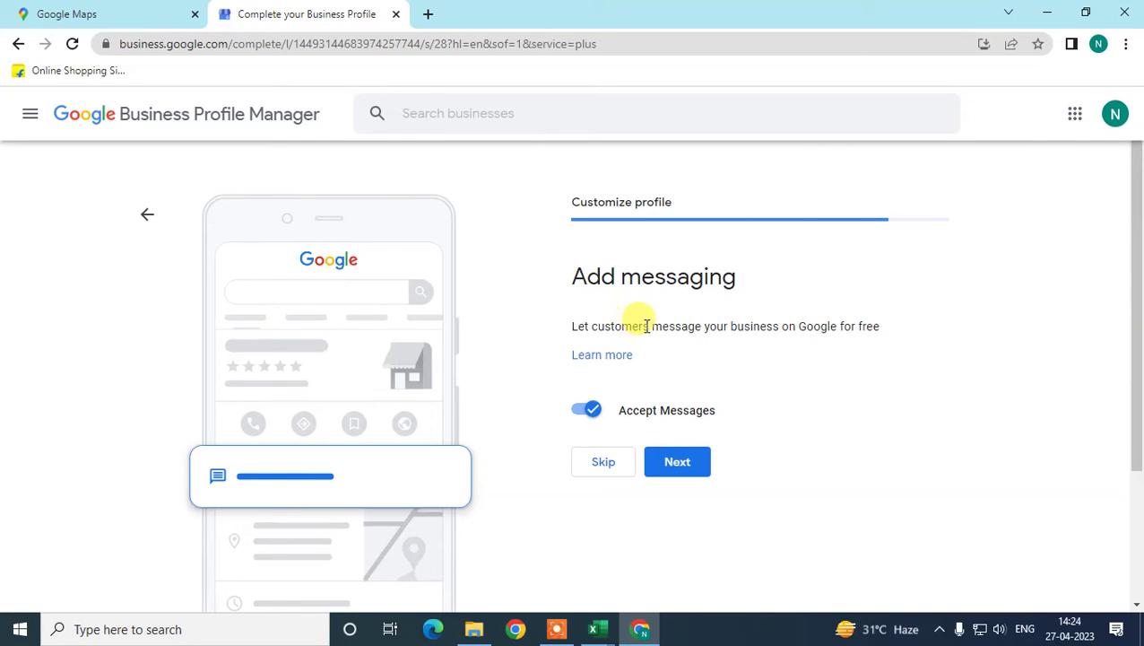
{"action": "left_click_drag", "start_coordinate": [650, 325], "coordinate": [737, 326]}
{"action": "left_click", "coordinate": [737, 326]}
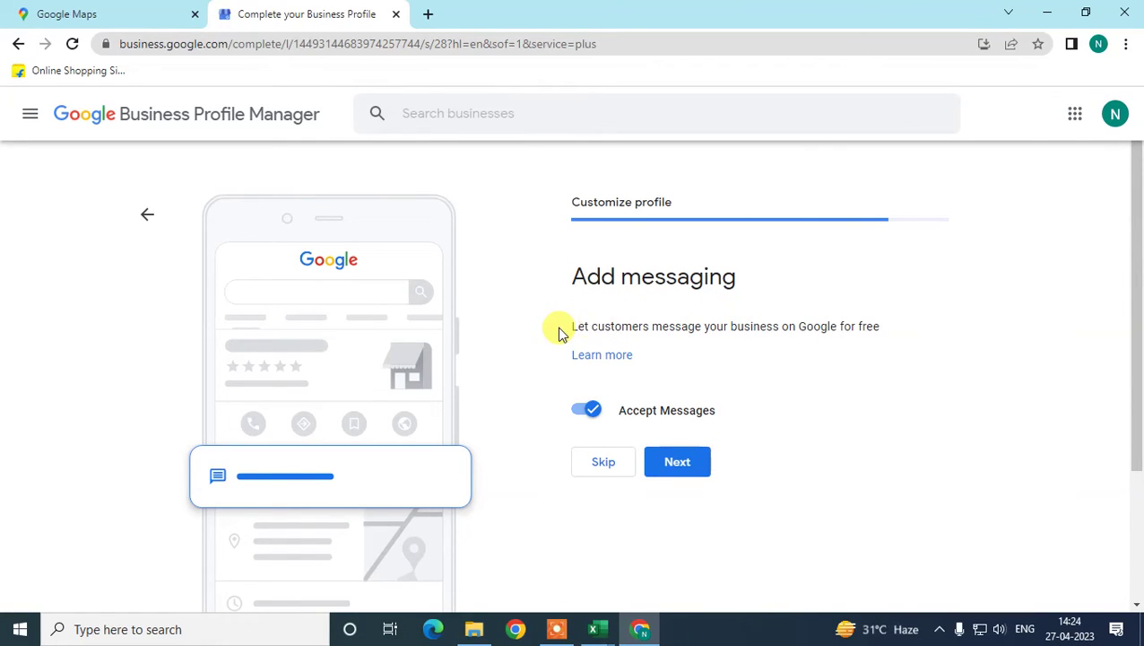
{"action": "left_click_drag", "start_coordinate": [632, 325], "coordinate": [832, 326]}
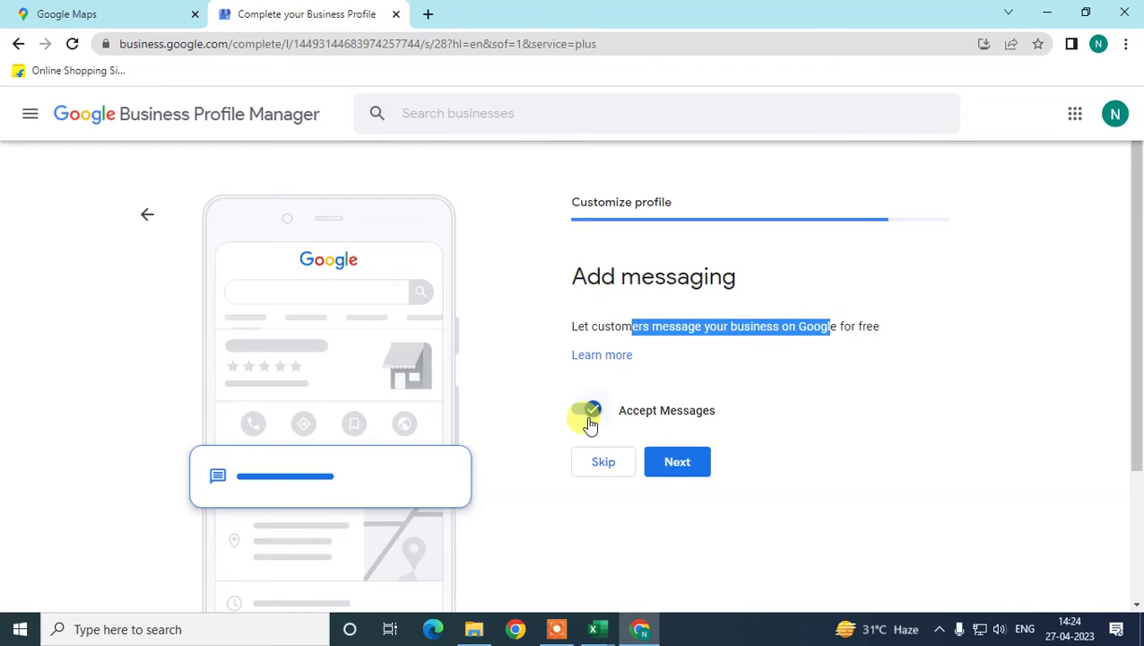
- Turn off Accept Messages for the business and continue to the business description
{"action": "left_click", "coordinate": [589, 417]}
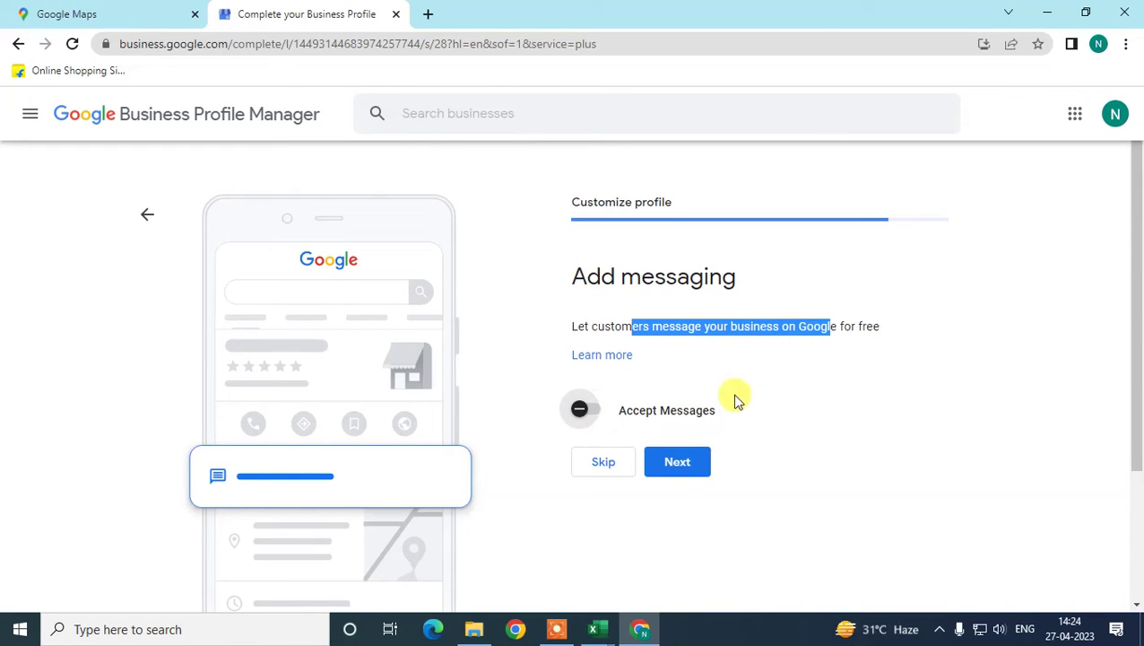
{"action": "left_click", "coordinate": [664, 461]}
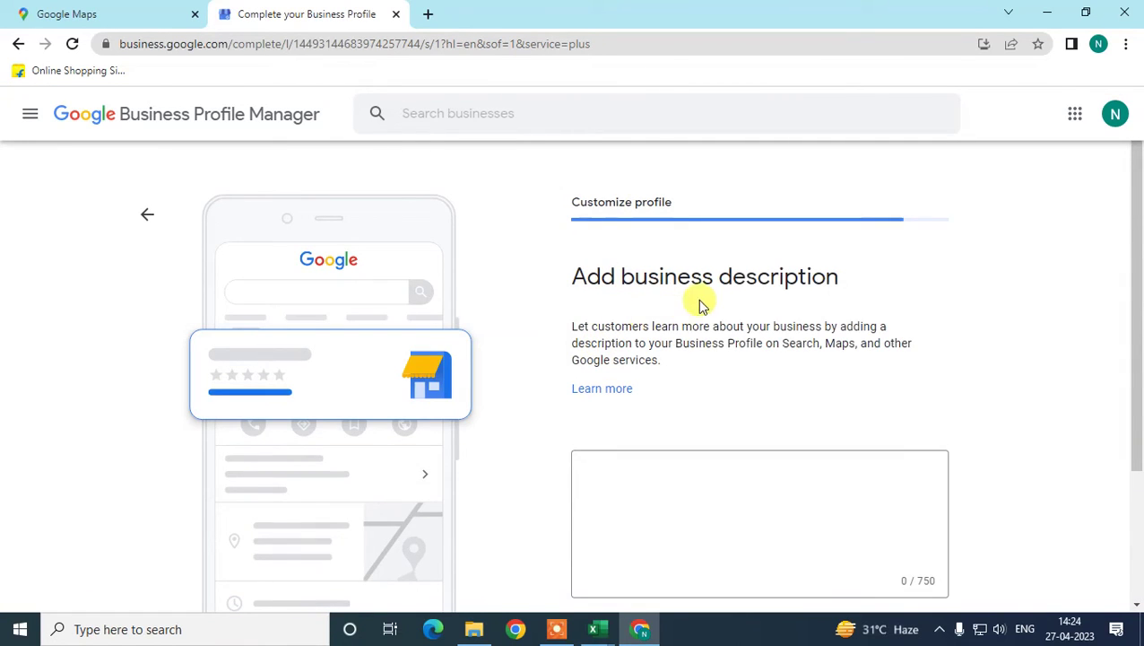
- Fill the business description with "asdf asdf asdf asdf asdf sdf sdf sdf sdf asf asdfsfa sdf" and skip the description page
{"action": "scroll", "coordinate": [708, 296], "scroll_direction": "down", "scroll_amount": 1}
{"action": "left_click", "coordinate": [656, 389]}
{"action": "type", "text": "asdf asdf asdf asdf asdf sdf "}
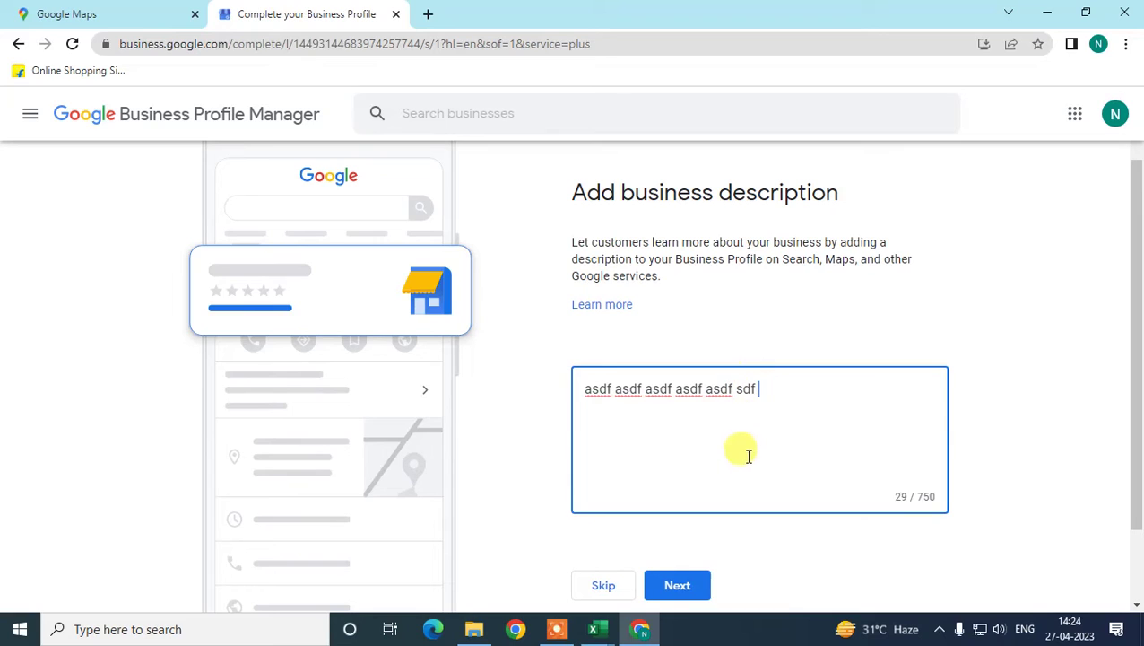
{"action": "type", "text": "sdf sdf sdf asf asdfsfa sdf"}
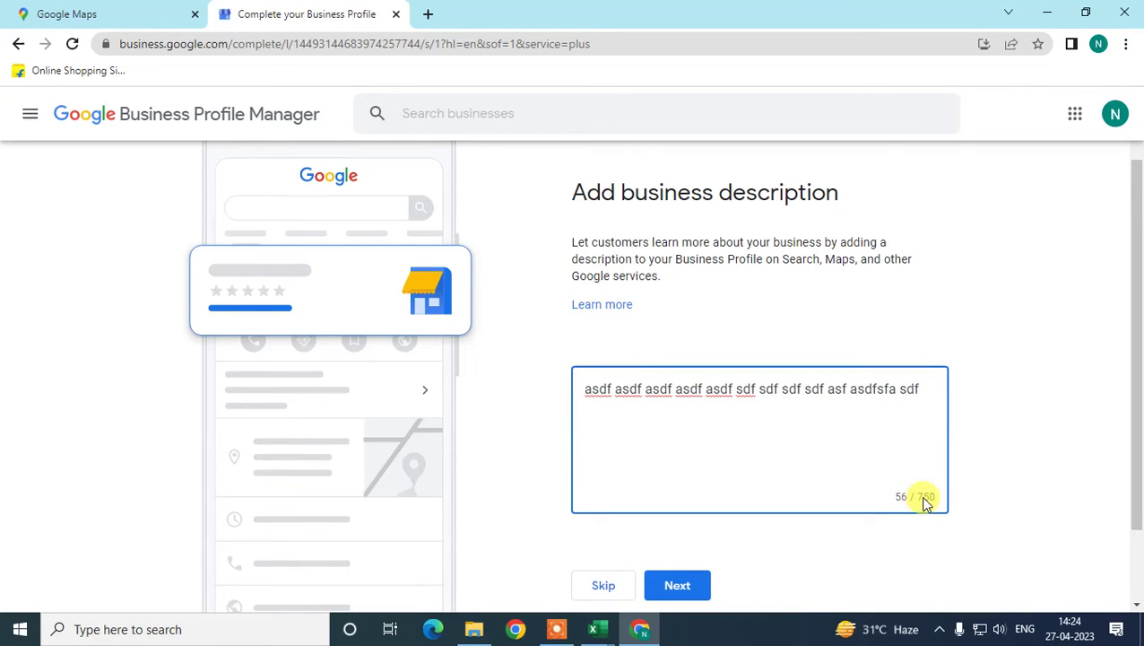
{"action": "scroll", "coordinate": [951, 496], "scroll_direction": "down", "scroll_amount": 1}
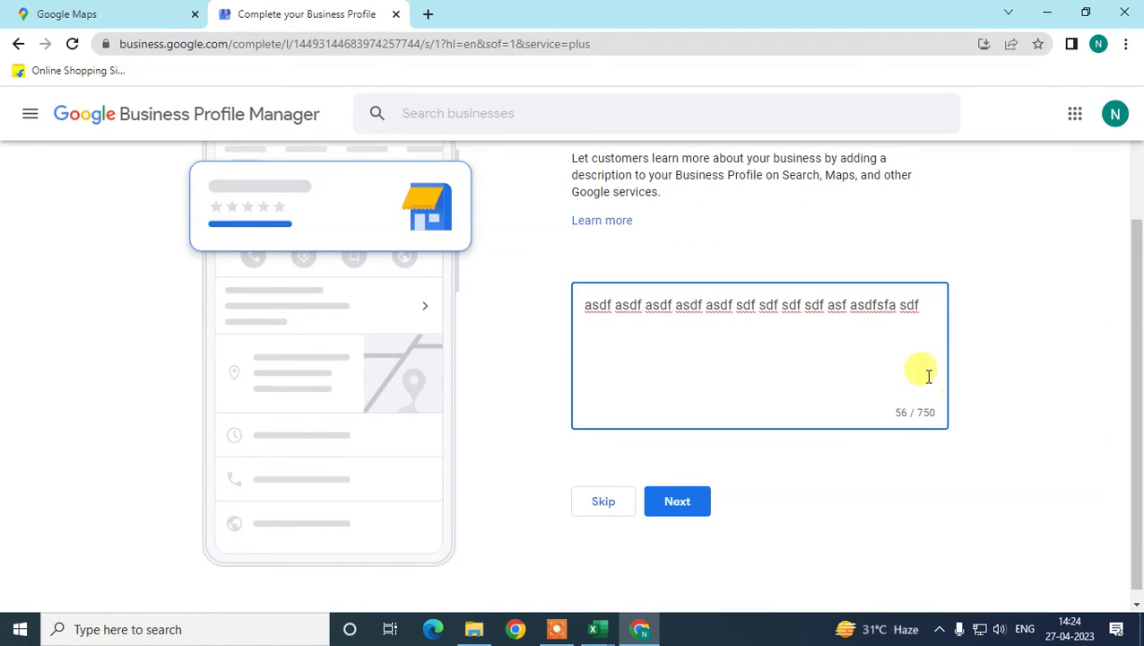
{"action": "left_click", "coordinate": [602, 500]}
- Open the photo upload for the store, close it without adding a photo and skip the photos page
{"action": "scroll", "coordinate": [631, 357], "scroll_direction": "down", "scroll_amount": 2}
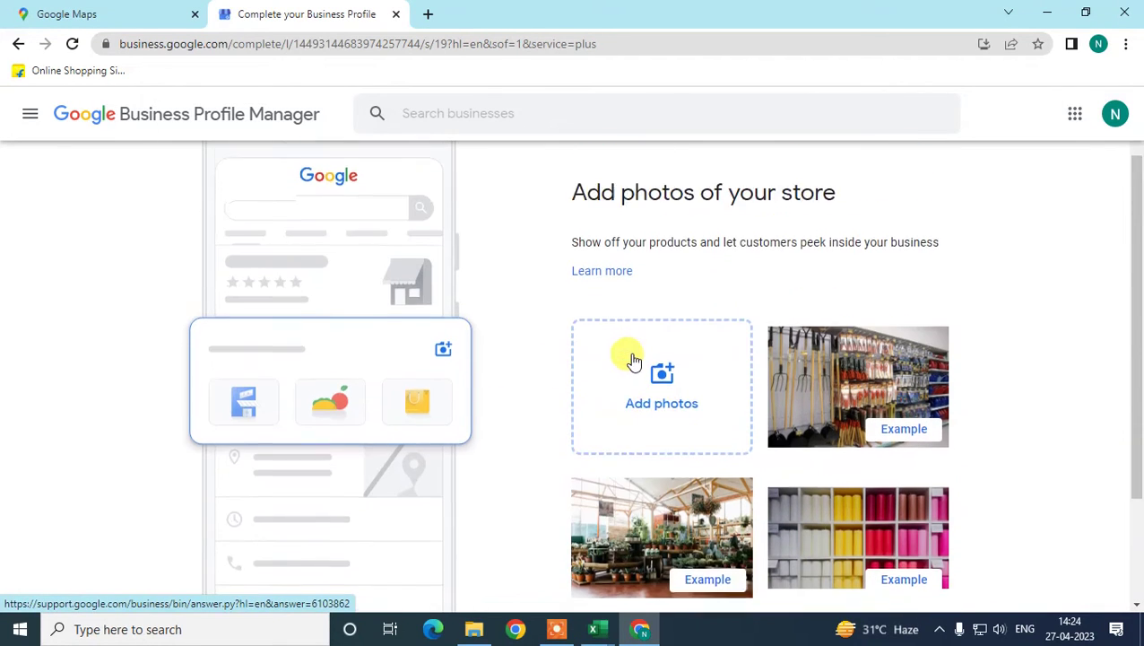
{"action": "left_click", "coordinate": [679, 327]}
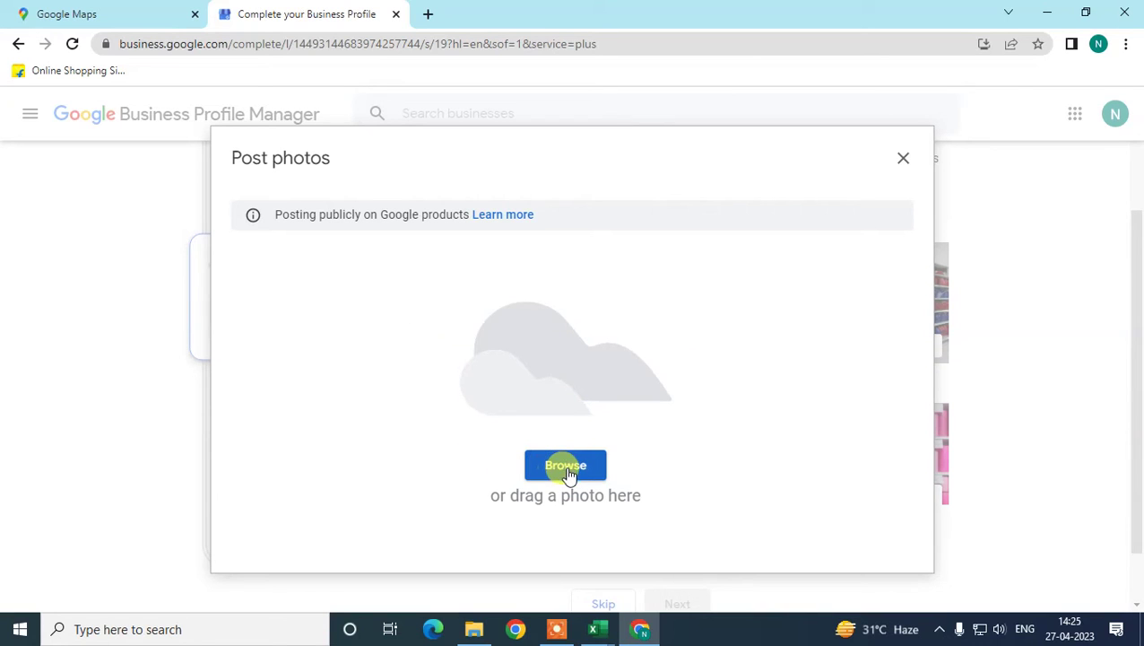
{"action": "left_click", "coordinate": [902, 164]}
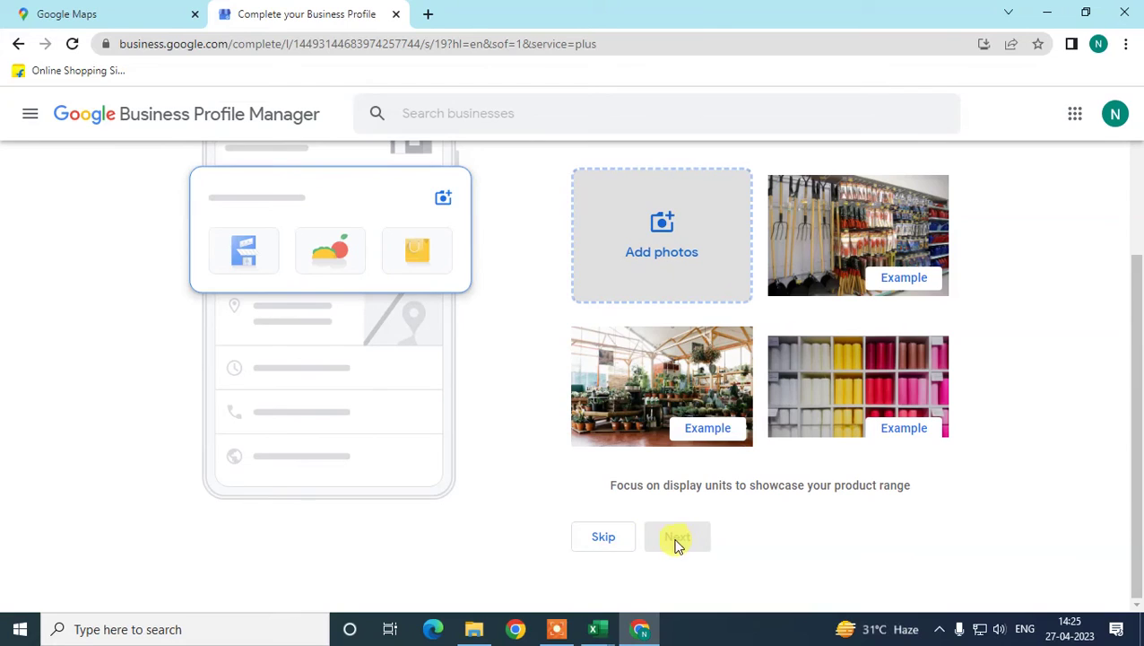
{"action": "left_click", "coordinate": [619, 536]}
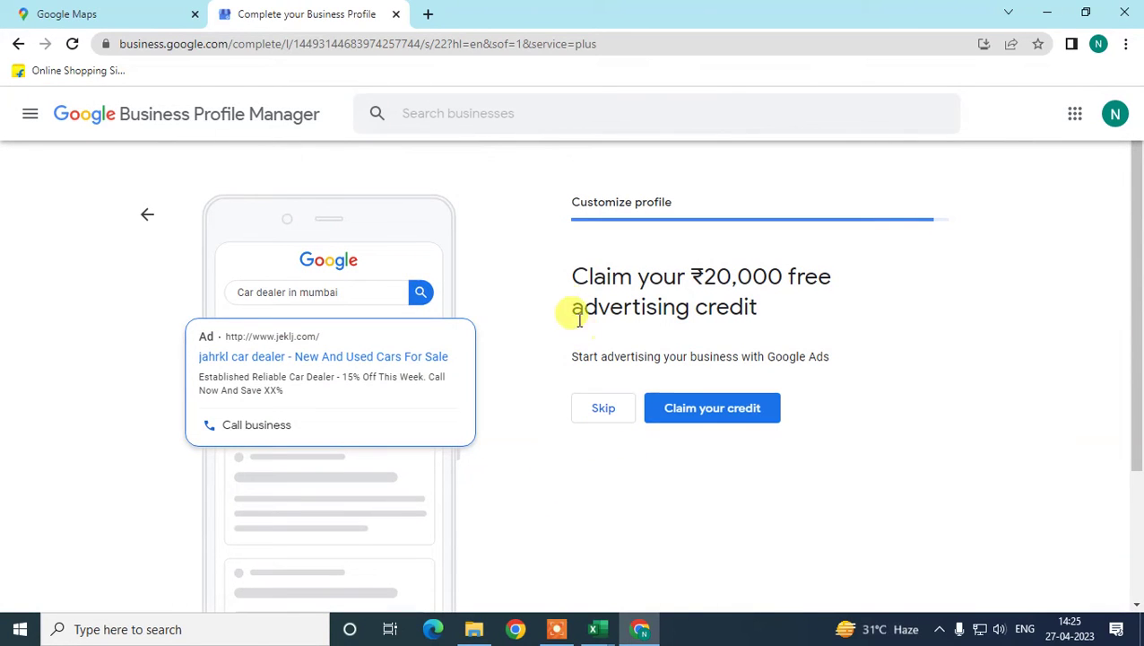
- Read the ₹20,000 Google Ads credit offer, skip it and continue past the verification notice to finish the profile setup
{"action": "left_click_drag", "start_coordinate": [692, 275], "coordinate": [782, 283]}
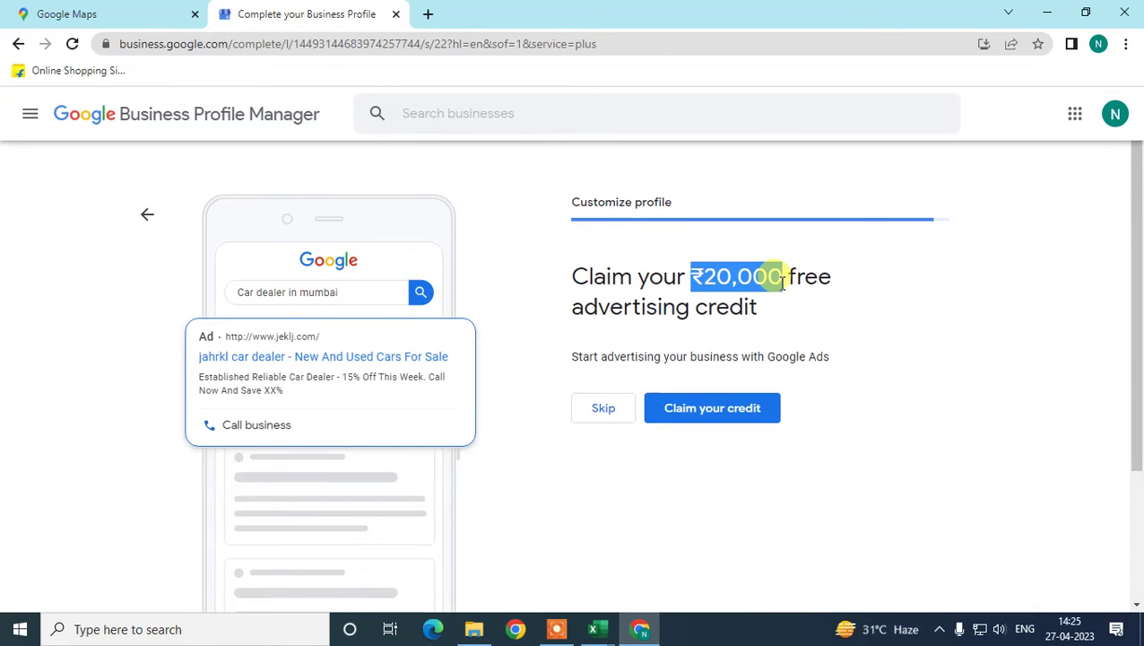
{"action": "left_click_drag", "start_coordinate": [768, 352], "coordinate": [807, 355]}
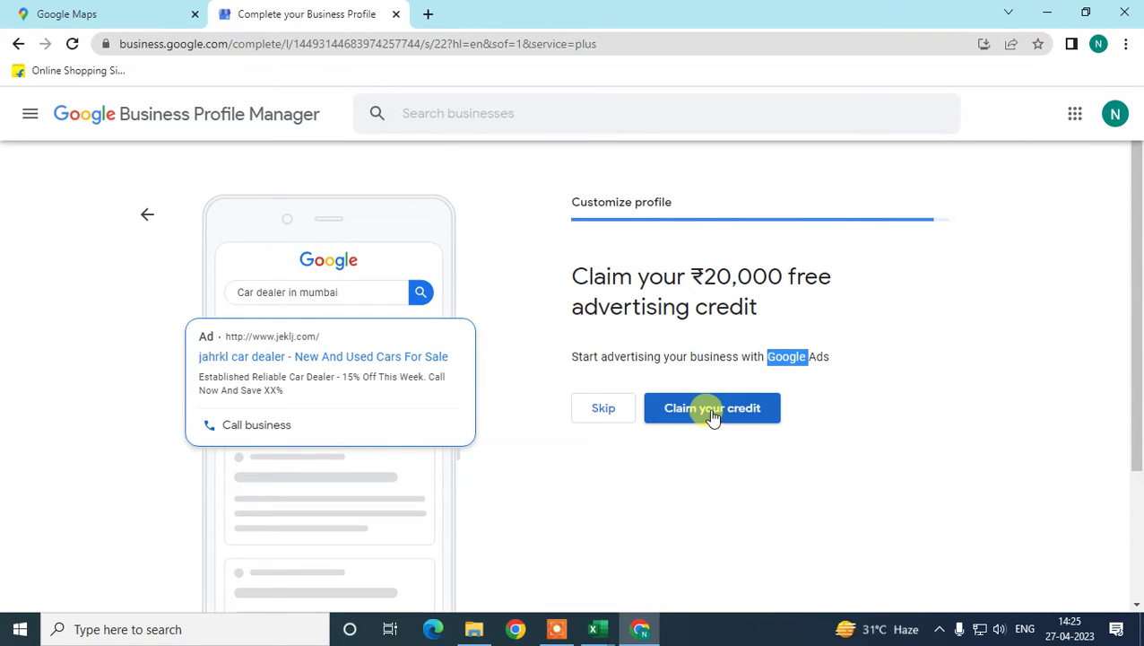
{"action": "left_click", "coordinate": [780, 353]}
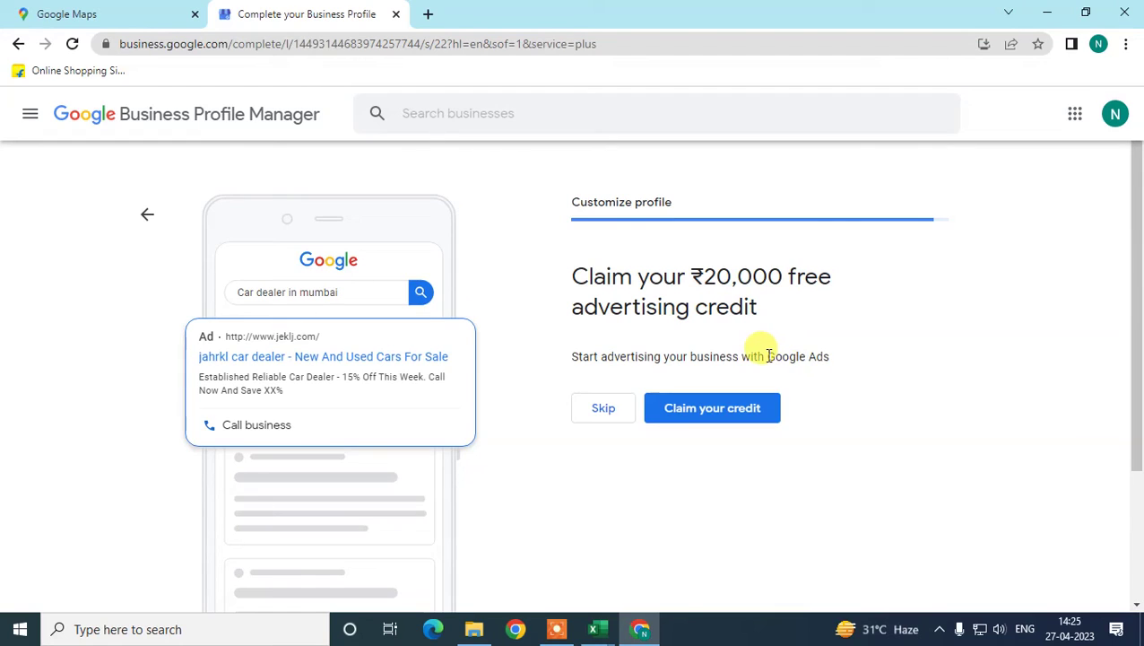
{"action": "left_click_drag", "start_coordinate": [768, 355], "coordinate": [850, 358]}
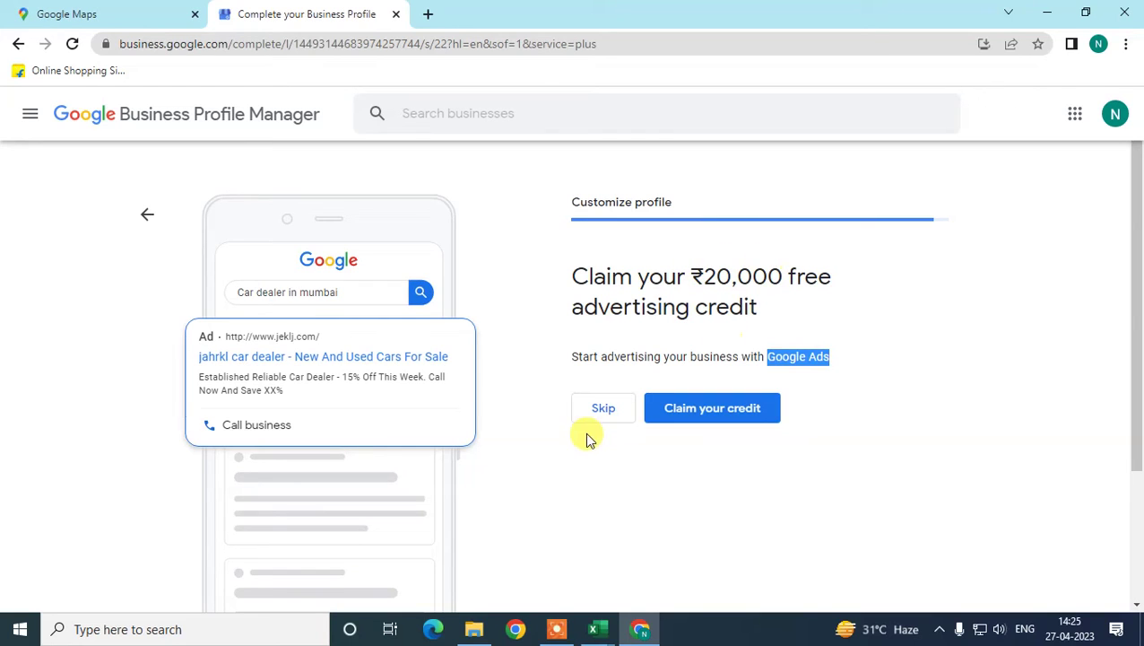
{"action": "left_click", "coordinate": [618, 426]}
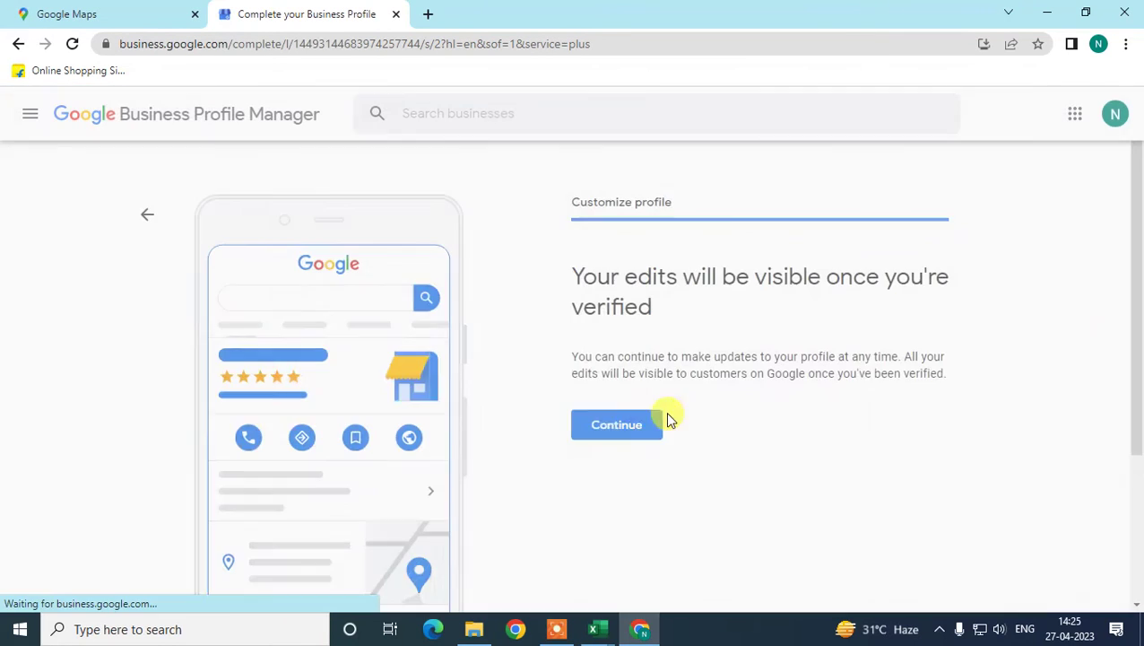
{"action": "scroll", "coordinate": [1096, 345], "scroll_direction": "down", "scroll_amount": 1}
{"action": "left_click", "coordinate": [634, 357]}
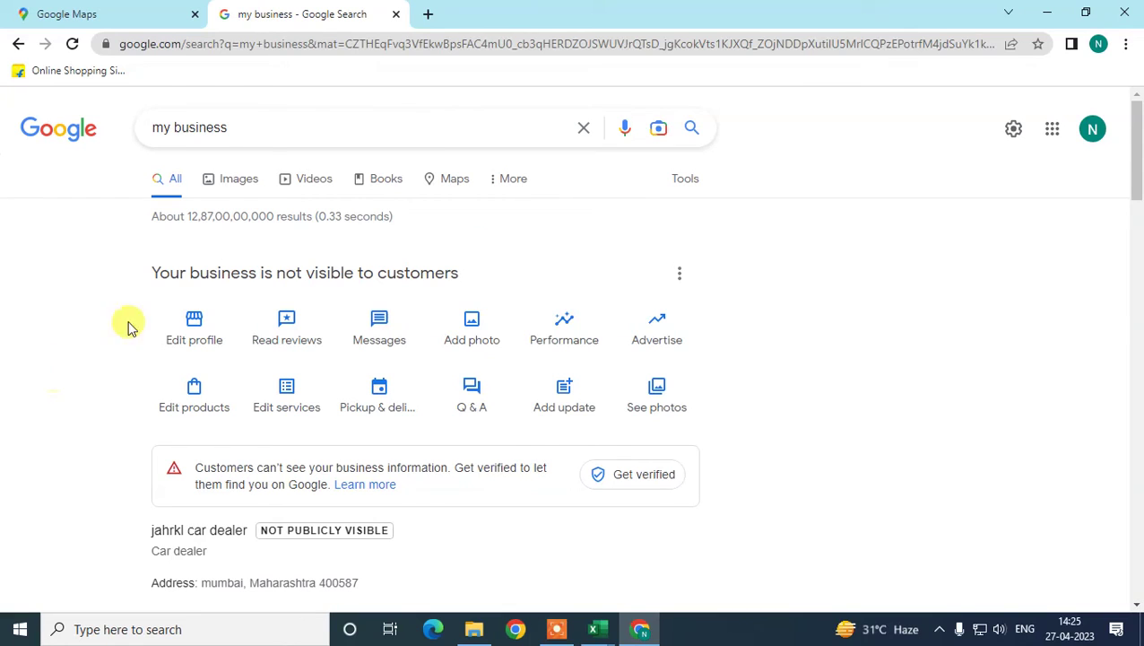
- Examine the business profile's management options, verification prompt and additional settings choices on the Google Search page
{"action": "scroll", "coordinate": [470, 342], "scroll_direction": "down", "scroll_amount": 1}
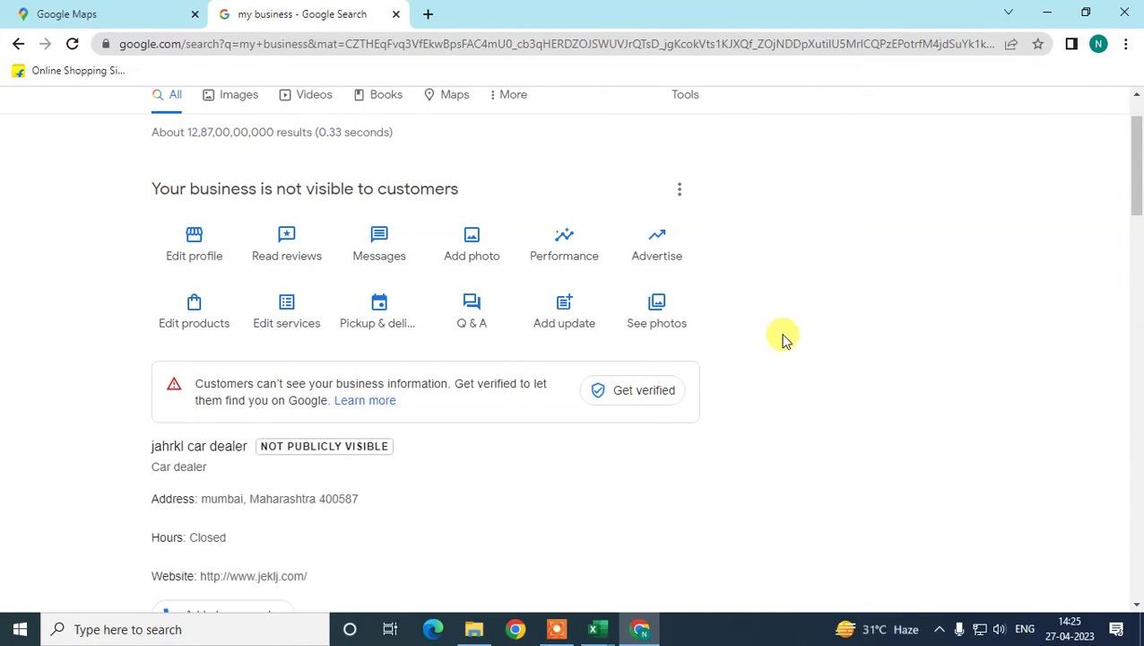
{"action": "scroll", "coordinate": [786, 342], "scroll_direction": "up", "scroll_amount": 1}
{"action": "scroll", "coordinate": [786, 341], "scroll_direction": "down", "scroll_amount": 1}
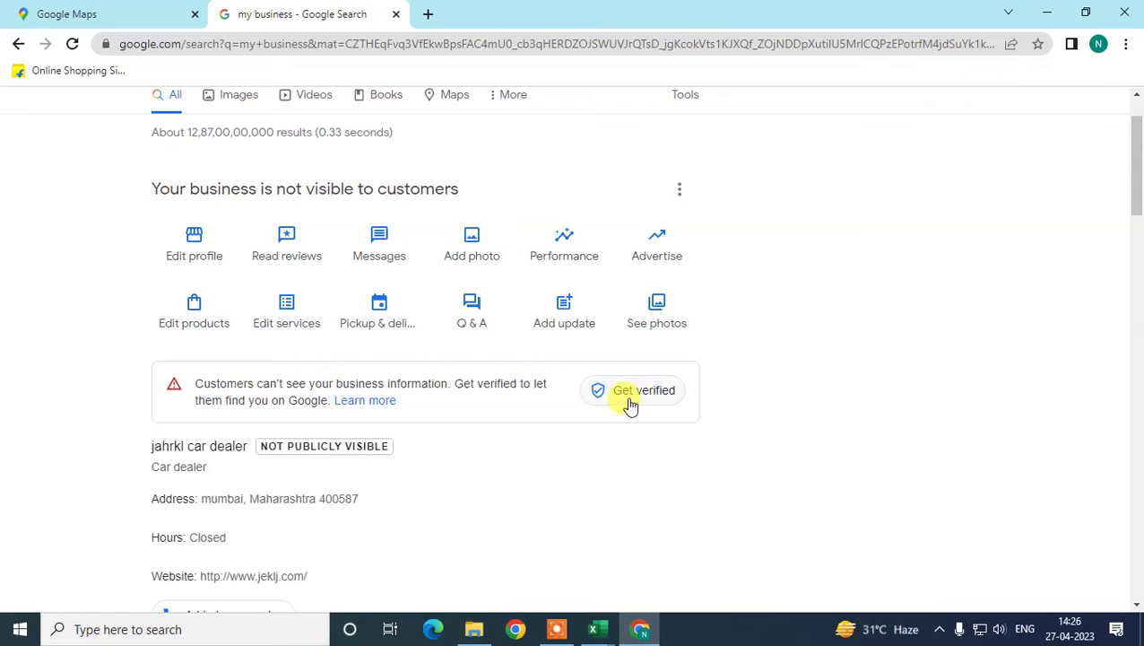
{"action": "scroll", "coordinate": [889, 289], "scroll_direction": "up", "scroll_amount": 1}
{"action": "scroll", "coordinate": [843, 332], "scroll_direction": "down", "scroll_amount": 1}
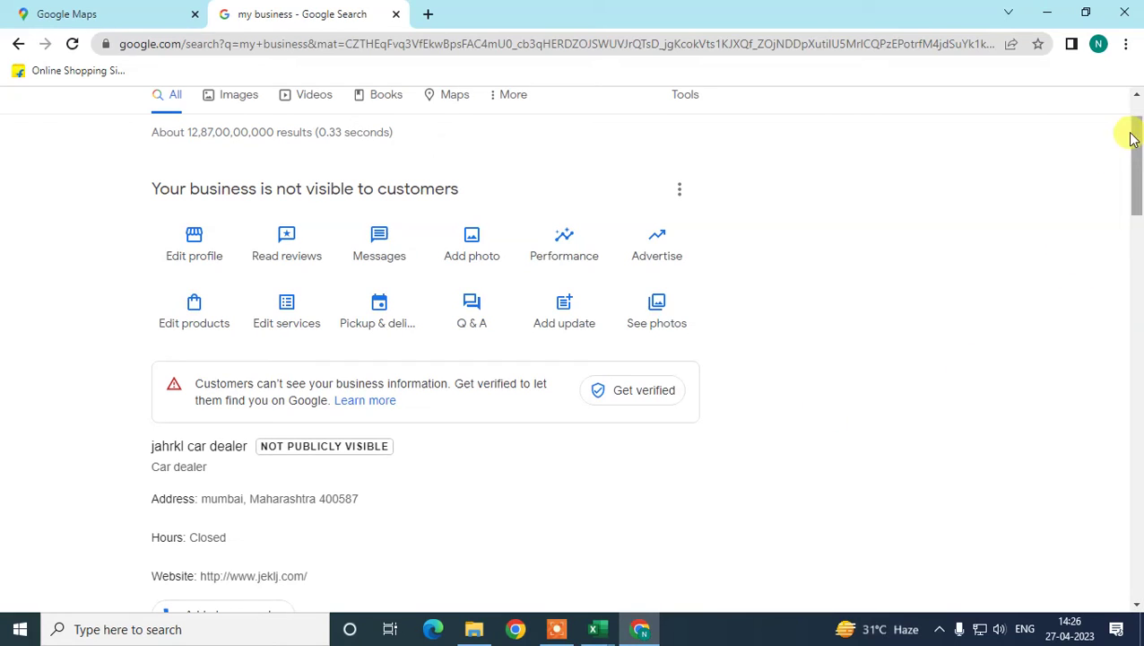
{"action": "left_click_drag", "start_coordinate": [1139, 157], "coordinate": [1137, 148]}
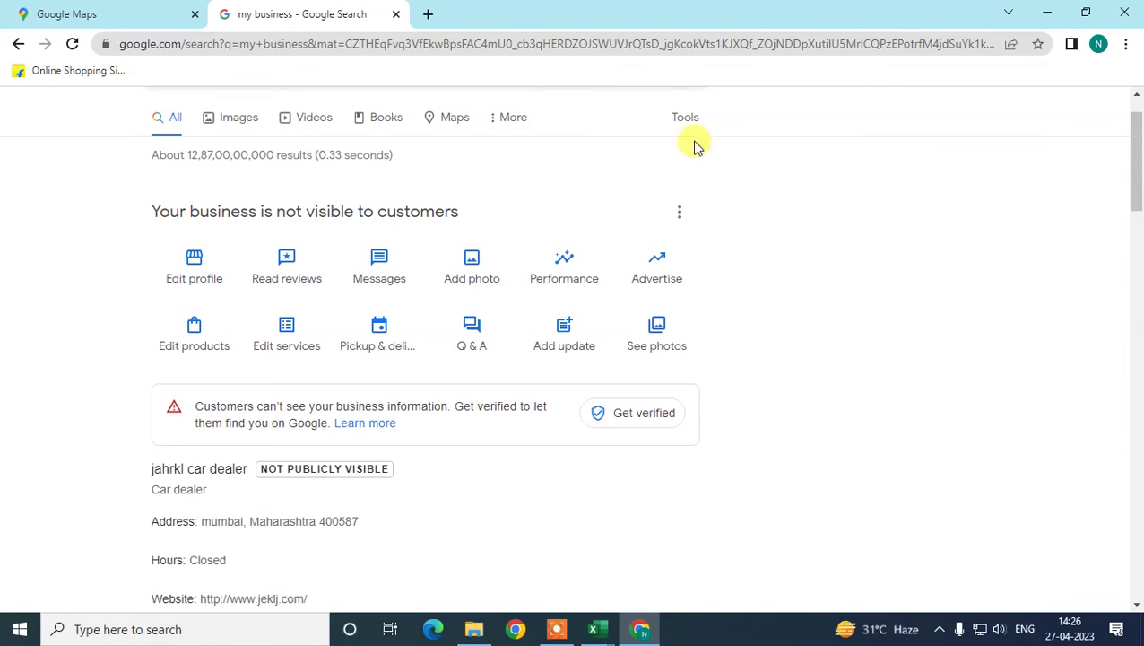
{"action": "scroll", "coordinate": [717, 233], "scroll_direction": "up", "scroll_amount": 1}
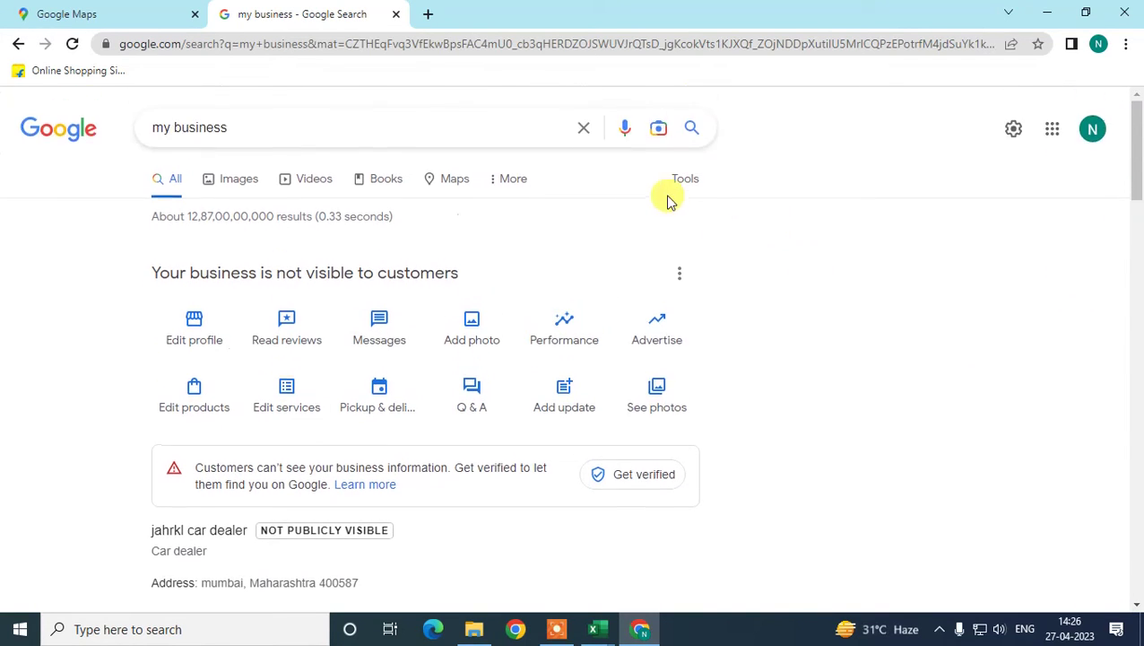
{"action": "left_click", "coordinate": [681, 273]}
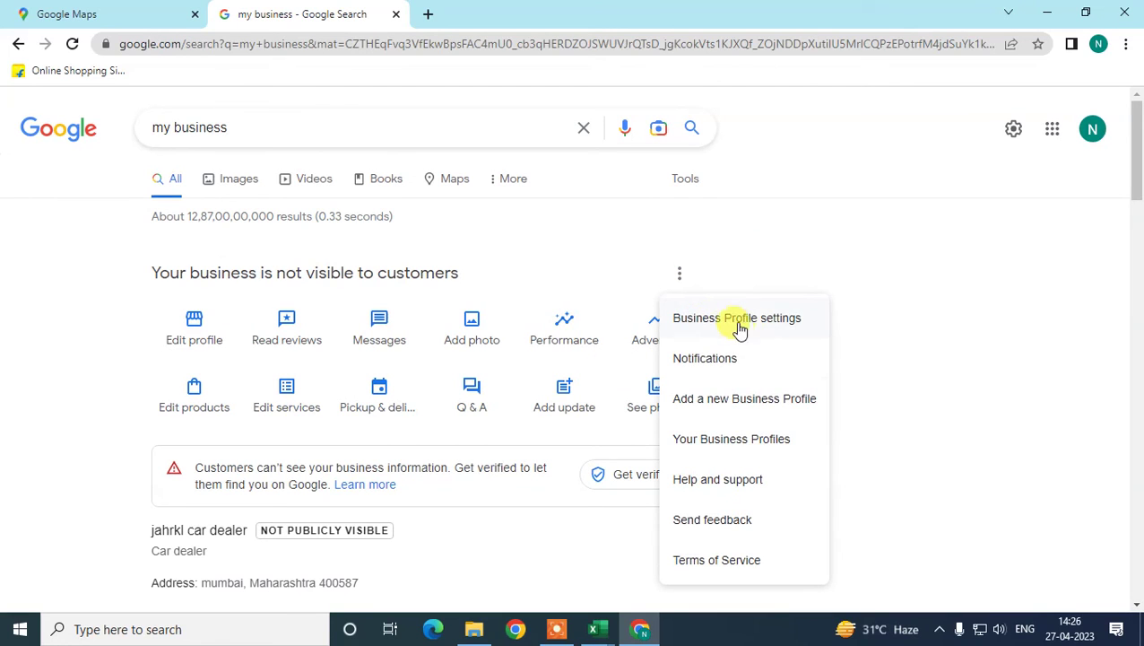
{"action": "left_click", "coordinate": [32, 180]}
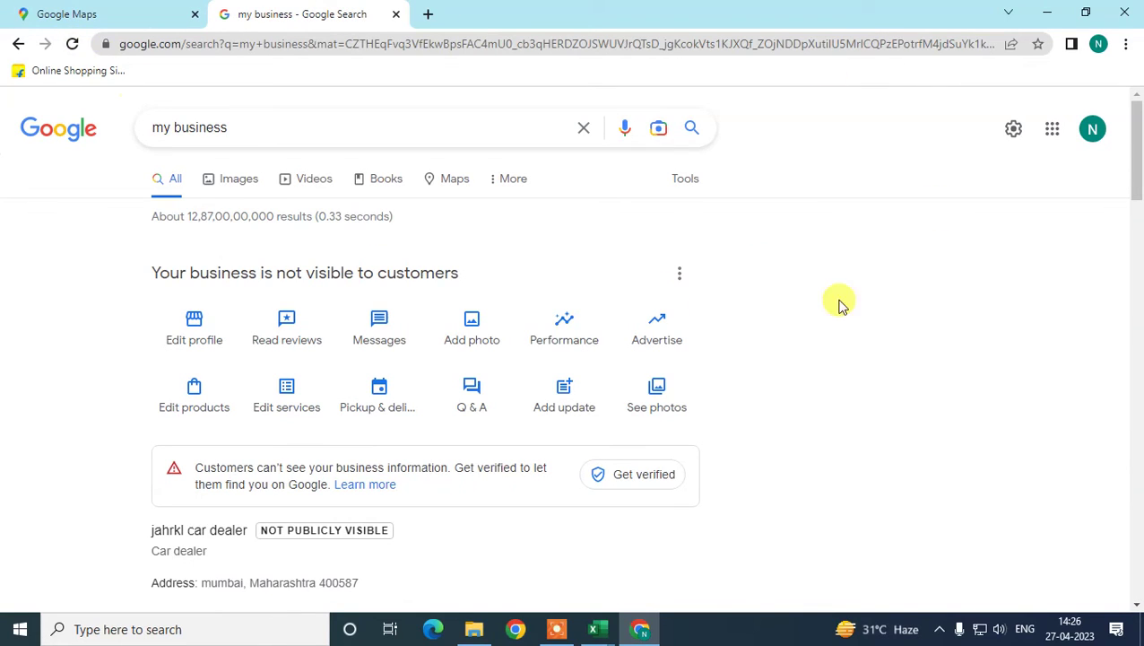
- Check the signed-in Google account and open Business Profile Manager from the Google apps
{"action": "left_click", "coordinate": [1094, 132]}
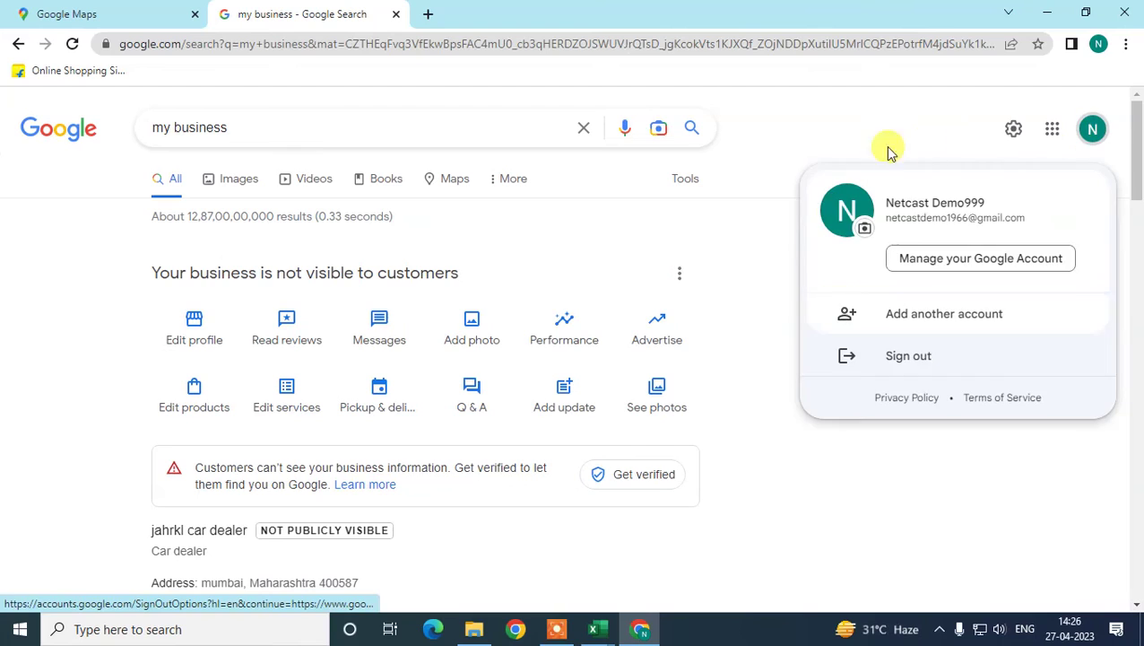
{"action": "left_click", "coordinate": [930, 125]}
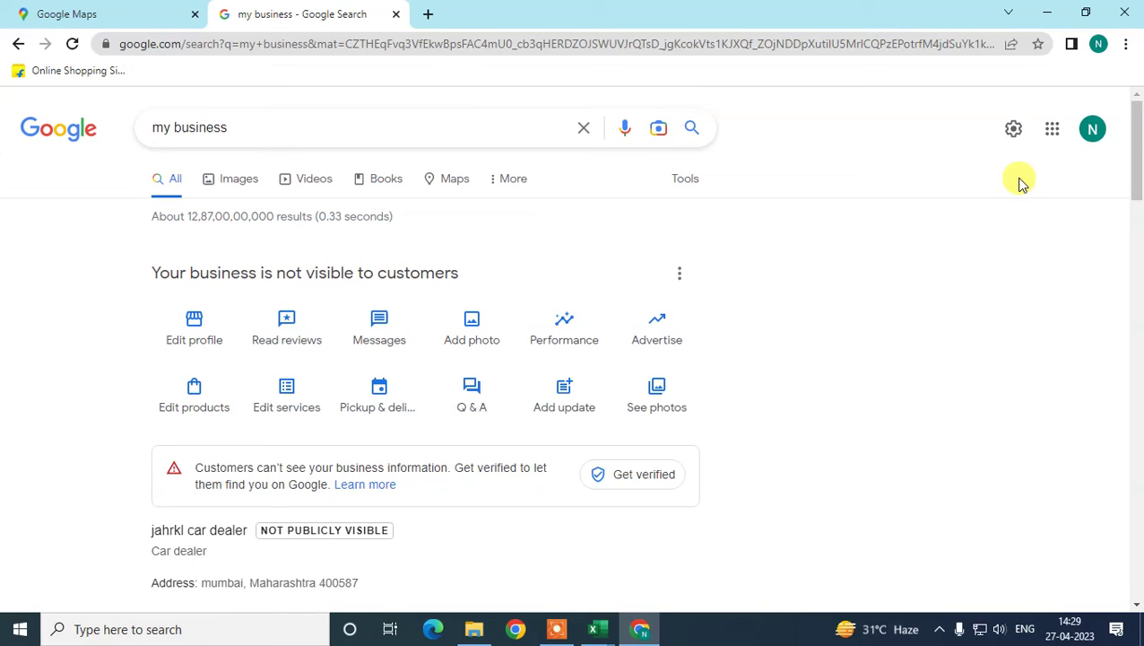
{"action": "left_click", "coordinate": [1052, 130]}
{"action": "left_click", "coordinate": [1093, 144]}
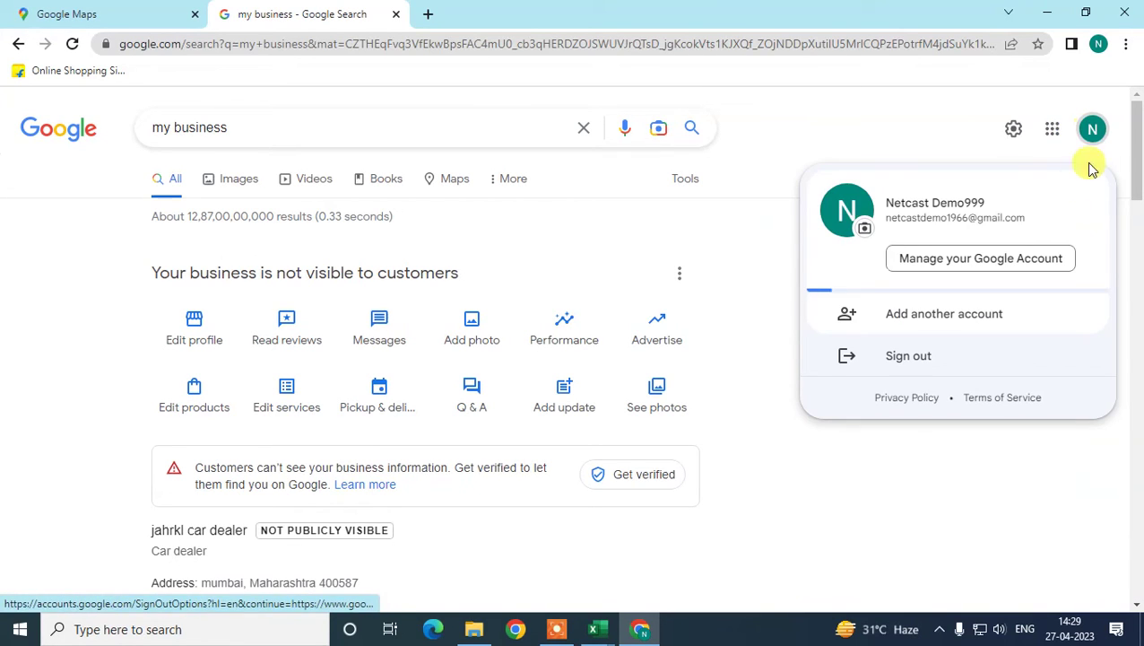
{"action": "left_click", "coordinate": [1049, 132]}
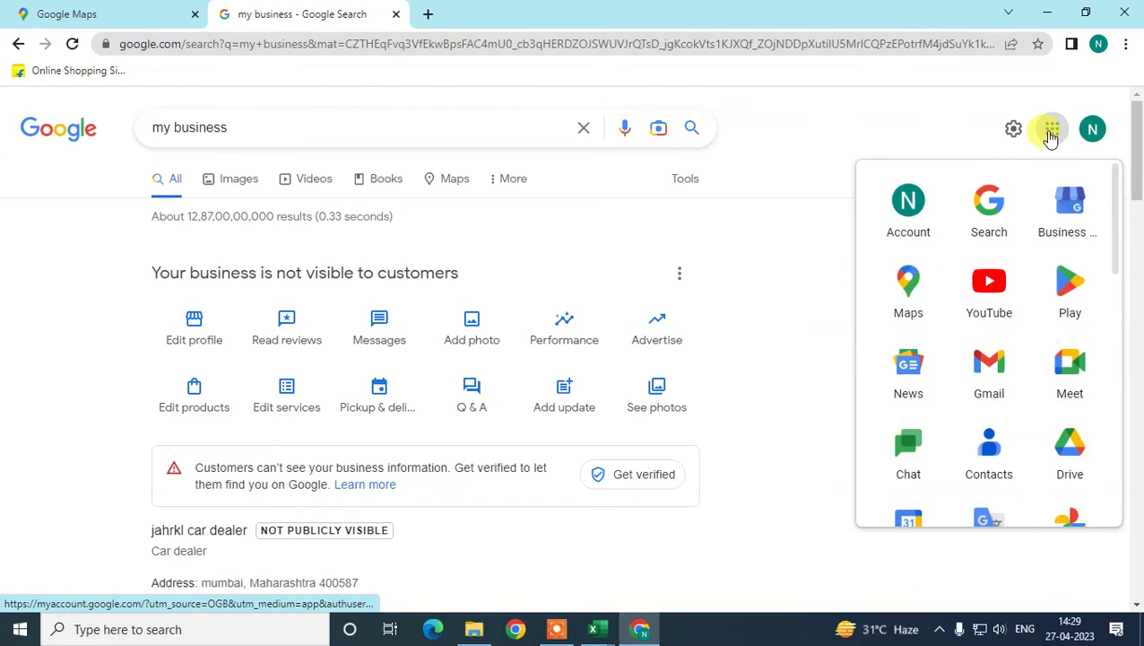
{"action": "left_click", "coordinate": [1072, 215]}
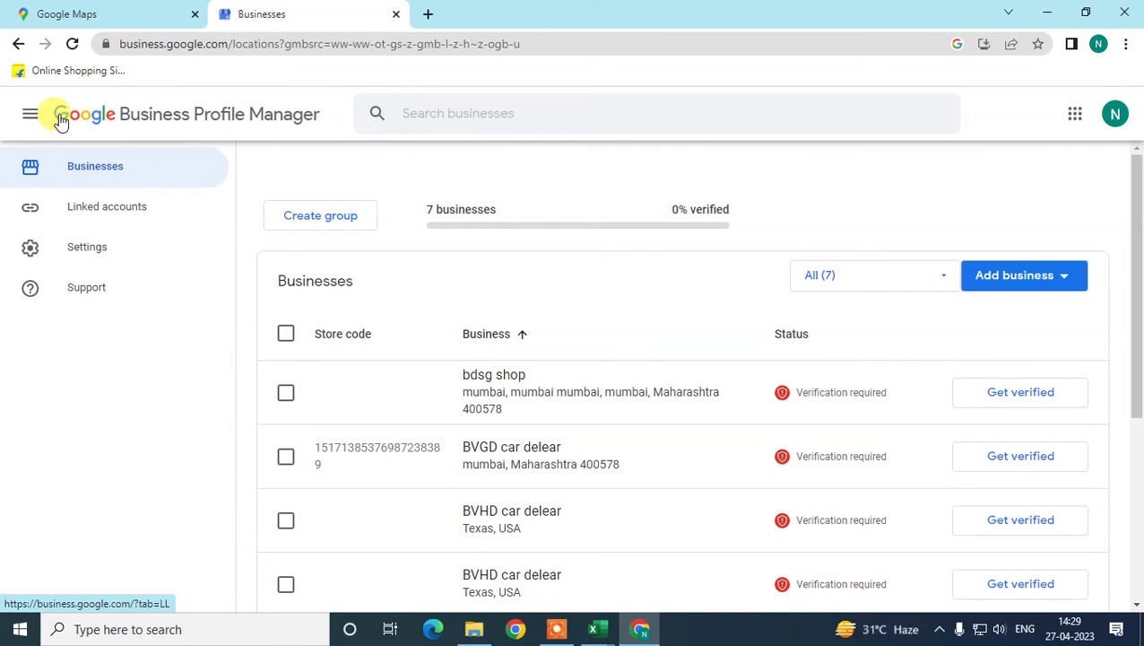
- Look through the full list of businesses and their verification statuses in Business Profile Manager
{"action": "left_click", "coordinate": [61, 119]}
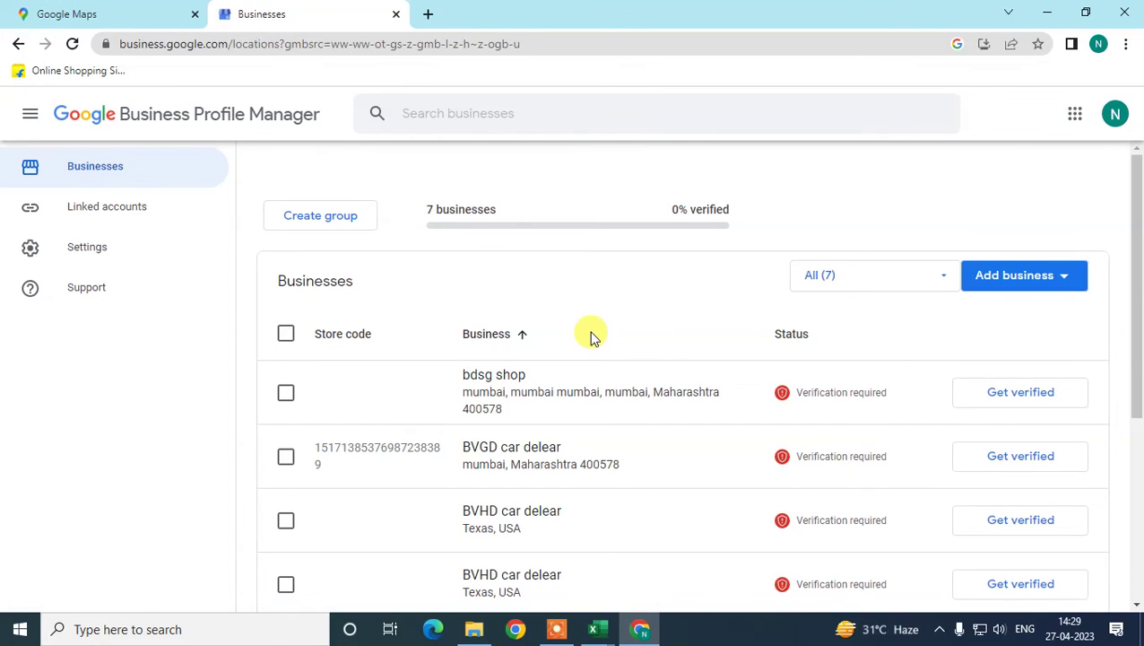
{"action": "scroll", "coordinate": [668, 401], "scroll_direction": "down", "scroll_amount": 2}
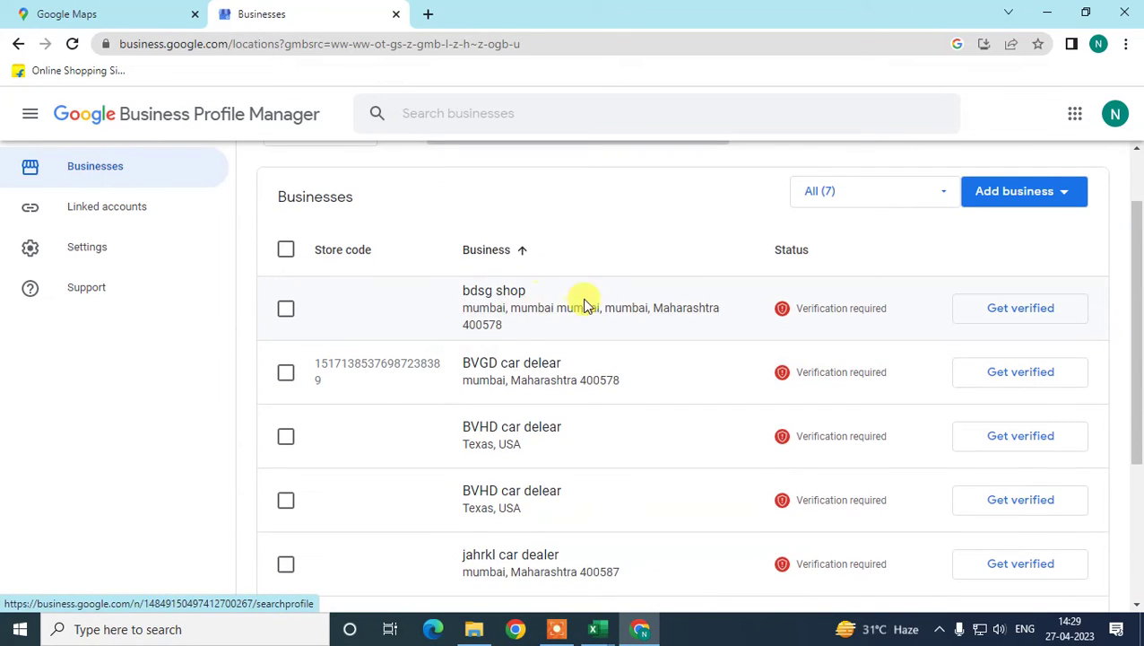
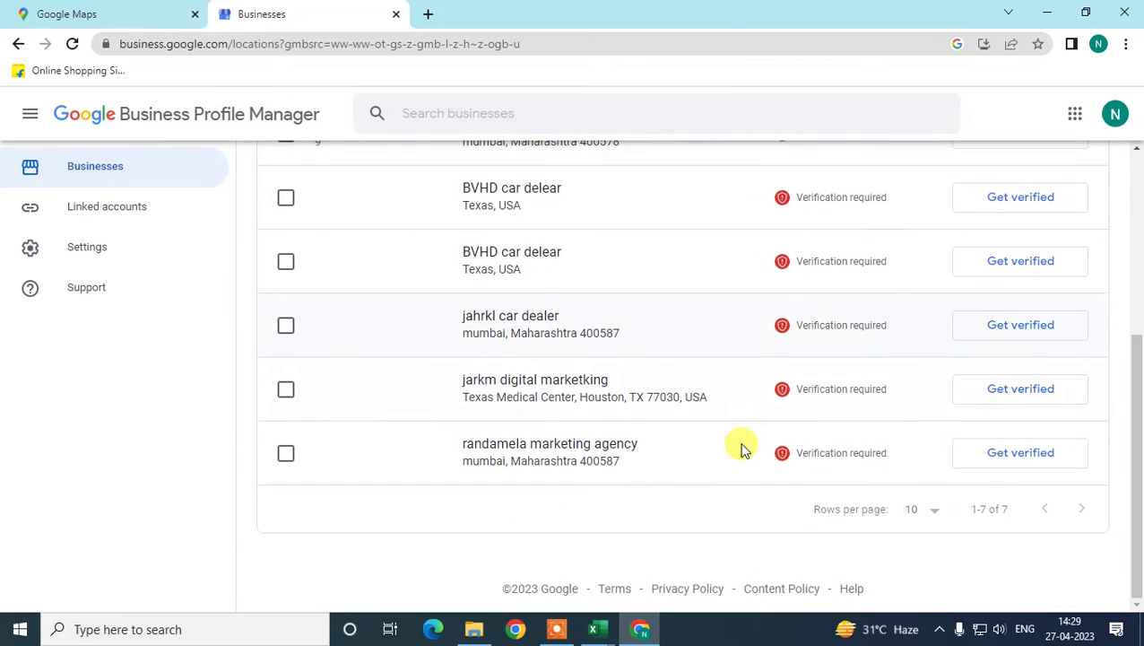
{"action": "scroll", "coordinate": [592, 453], "scroll_direction": "up", "scroll_amount": 4}
{"action": "scroll", "coordinate": [659, 399], "scroll_direction": "down", "scroll_amount": 4}
{"action": "scroll", "coordinate": [662, 400], "scroll_direction": "up", "scroll_amount": 4}
{"action": "scroll", "coordinate": [664, 401], "scroll_direction": "down", "scroll_amount": 2}
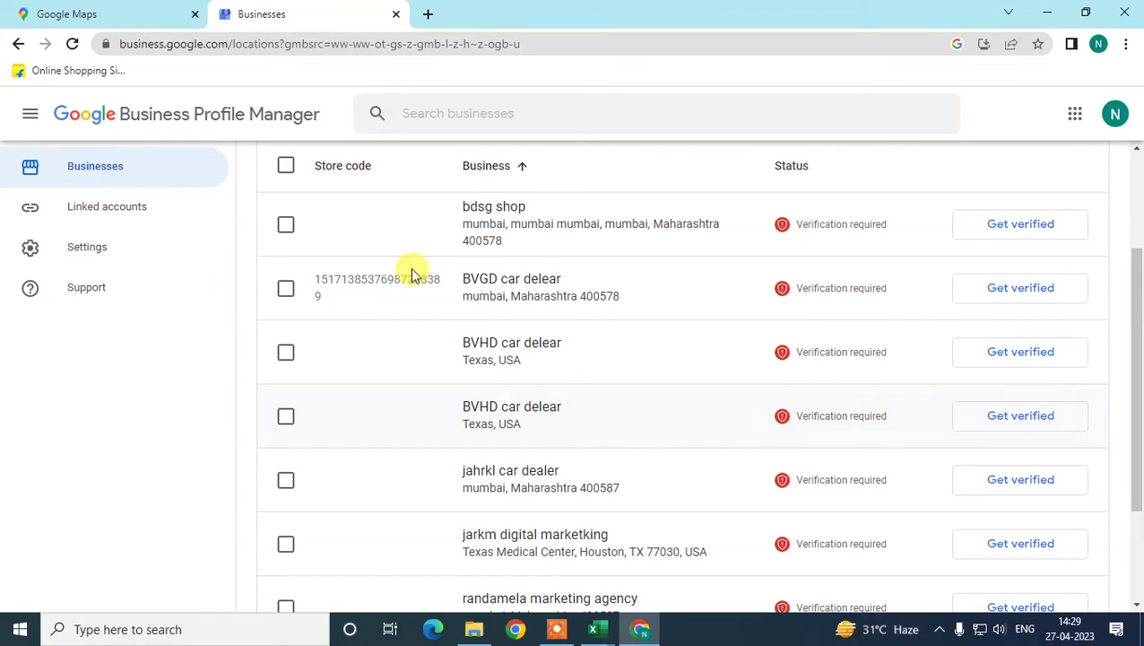
{"action": "scroll", "coordinate": [618, 480], "scroll_direction": "down", "scroll_amount": 2}
{"action": "scroll", "coordinate": [623, 483], "scroll_direction": "up", "scroll_amount": 4}
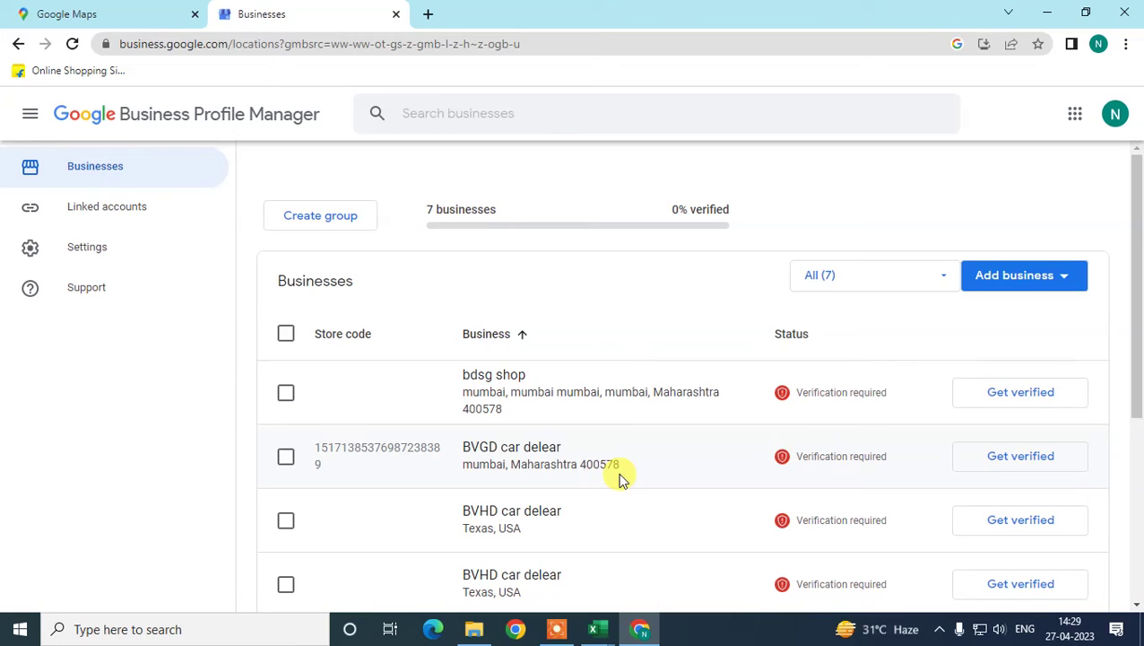
- Switch between the business list and Google Maps, ending on Google Maps
{"action": "left_click", "coordinate": [54, 12]}
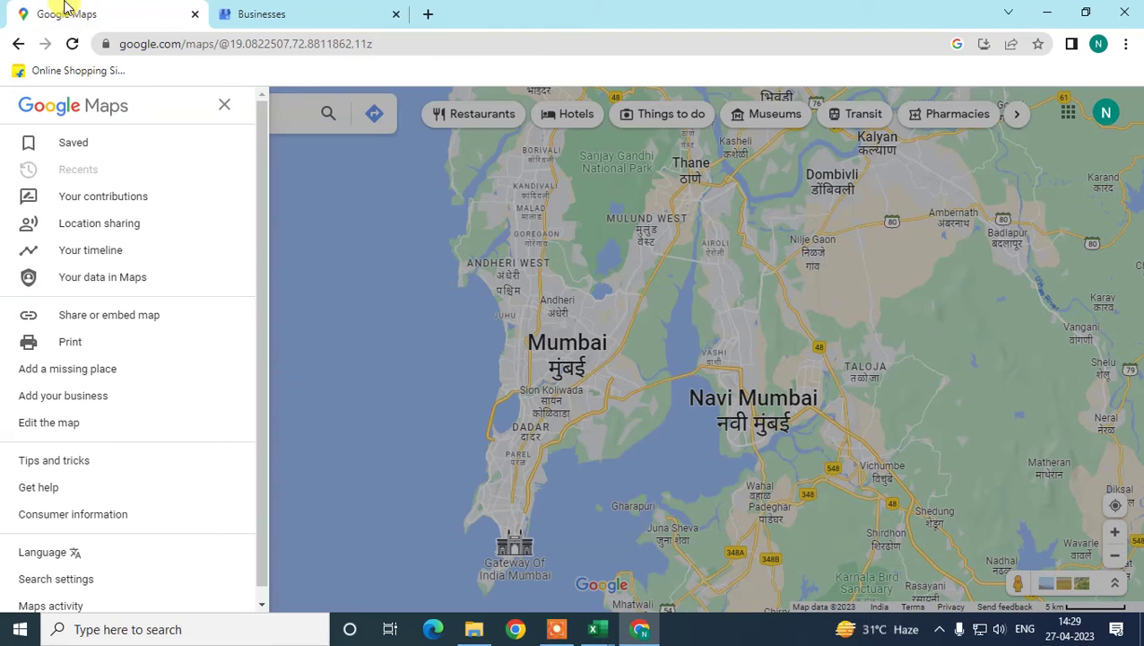
{"action": "left_click", "coordinate": [299, 9]}
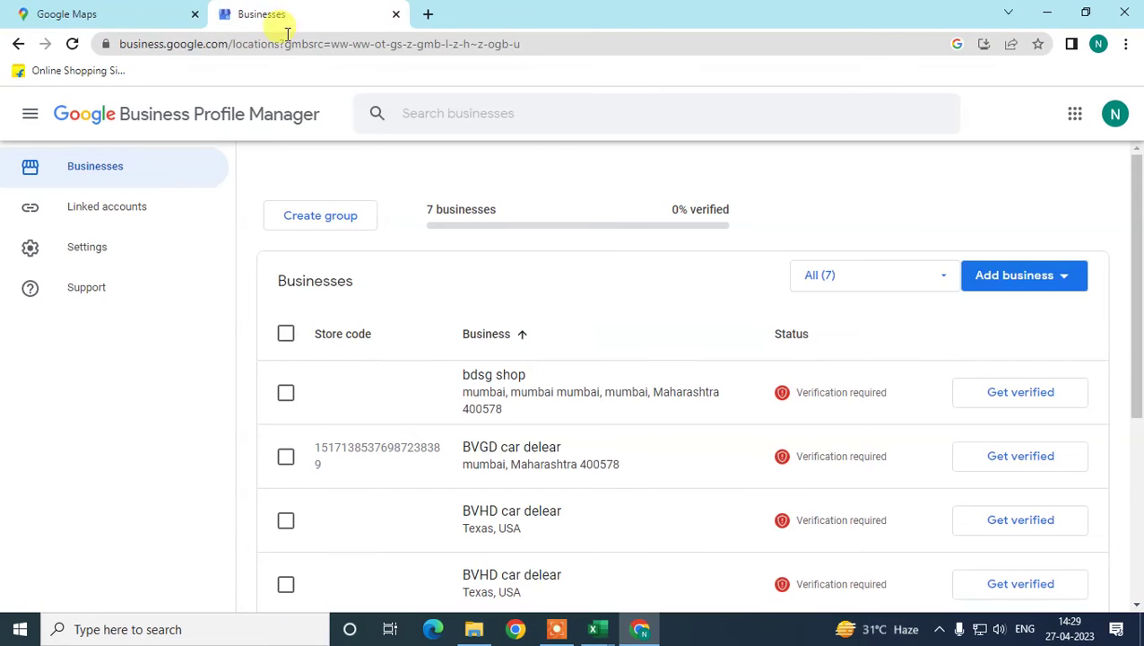
{"action": "left_click", "coordinate": [96, 16]}
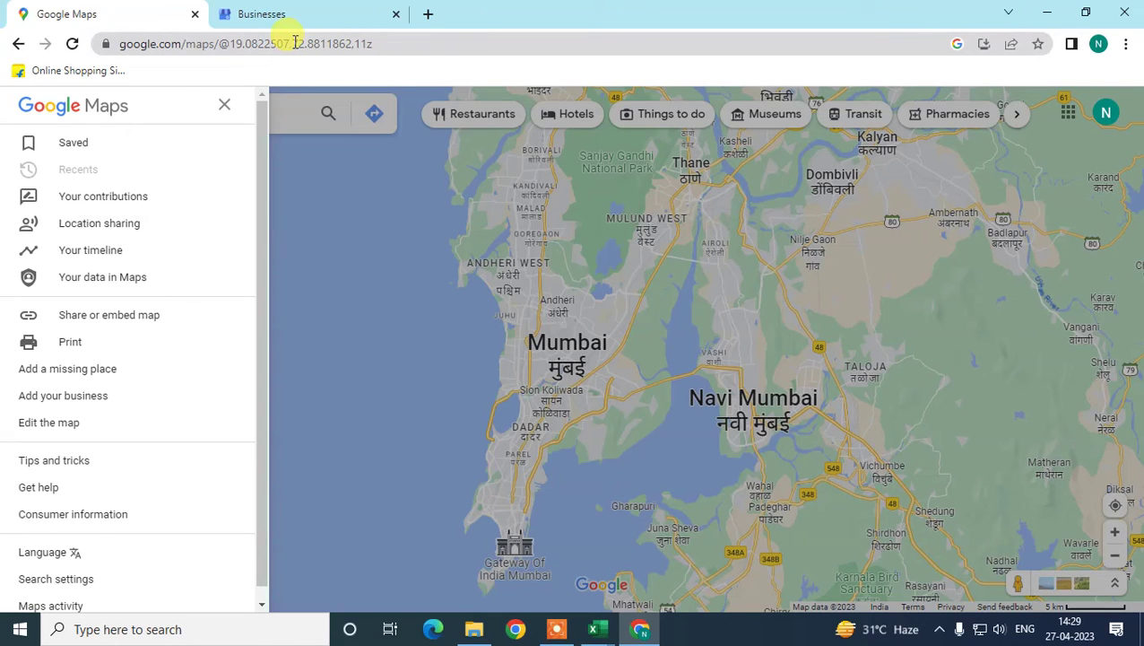
- Return to the business list in Business Profile Manager and look over the businesses' verification statuses
{"action": "left_click", "coordinate": [348, 9]}
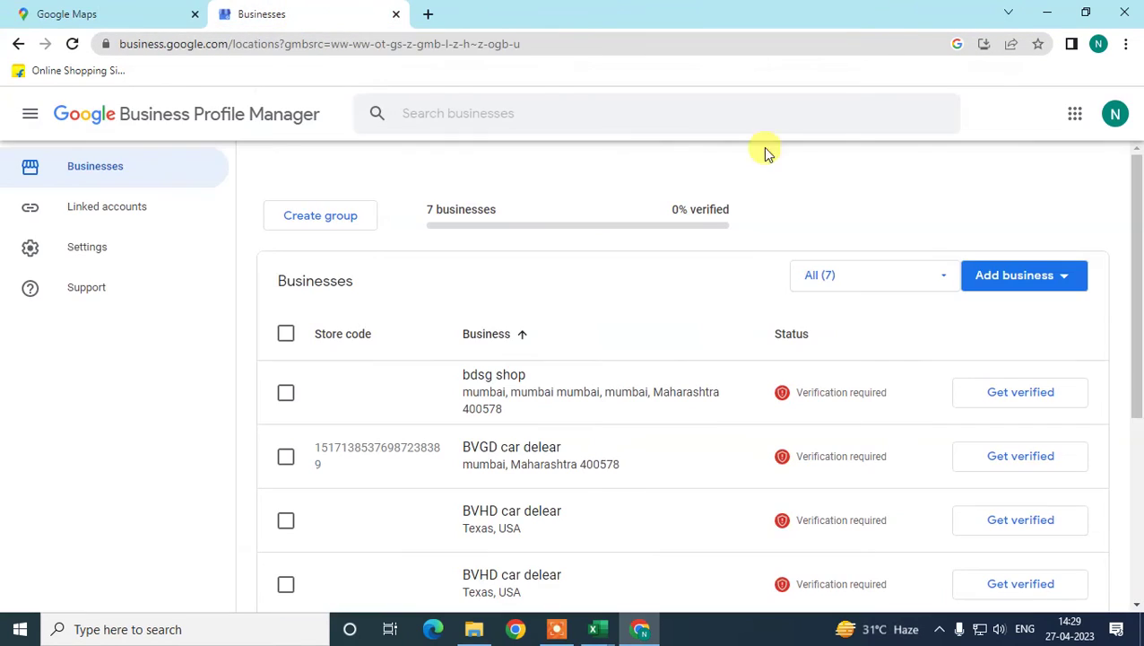
{"action": "scroll", "coordinate": [988, 332], "scroll_direction": "down", "scroll_amount": 1}
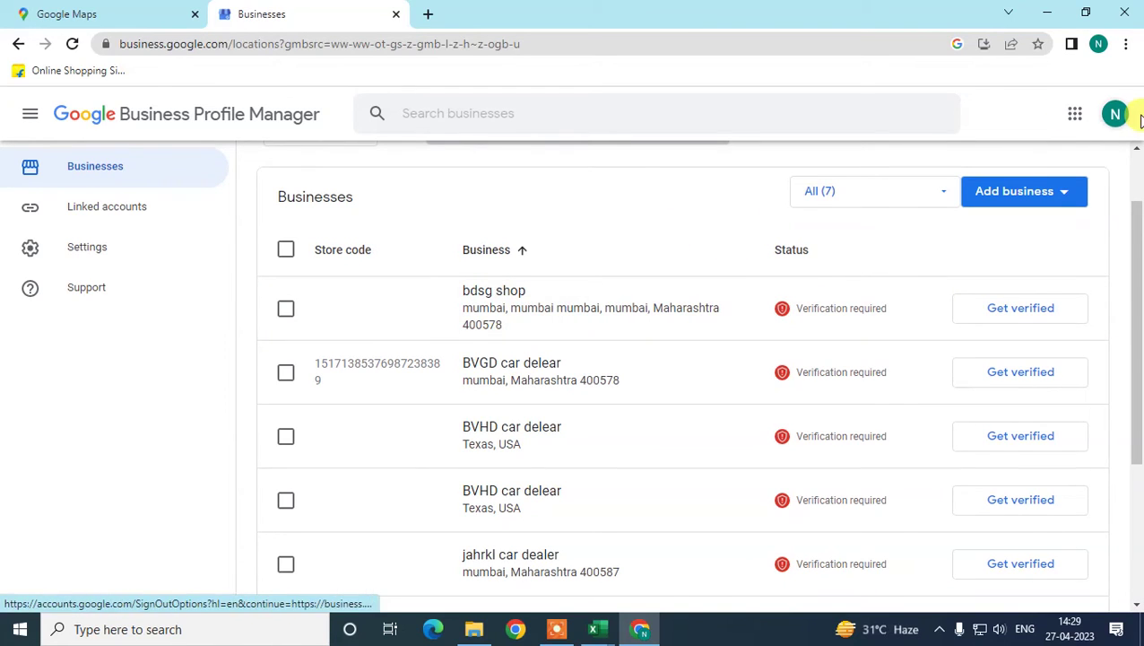
{"action": "scroll", "coordinate": [529, 262], "scroll_direction": "up", "scroll_amount": 1}
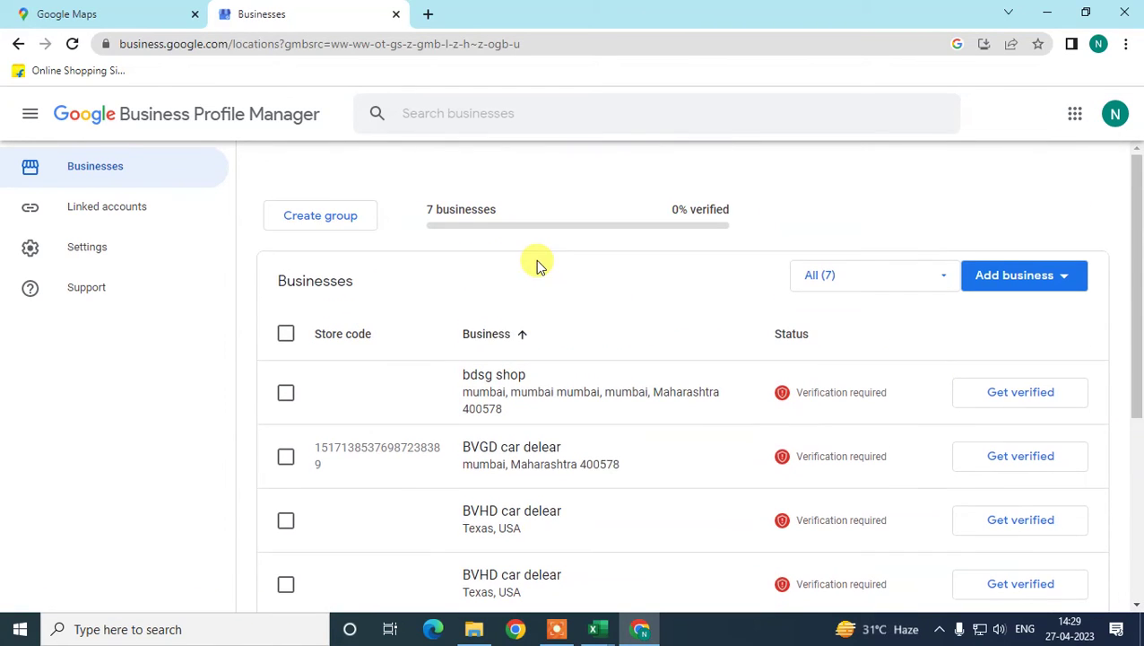
- Open the page for adding a single business and go to its business name search
{"action": "left_click", "coordinate": [1063, 280]}
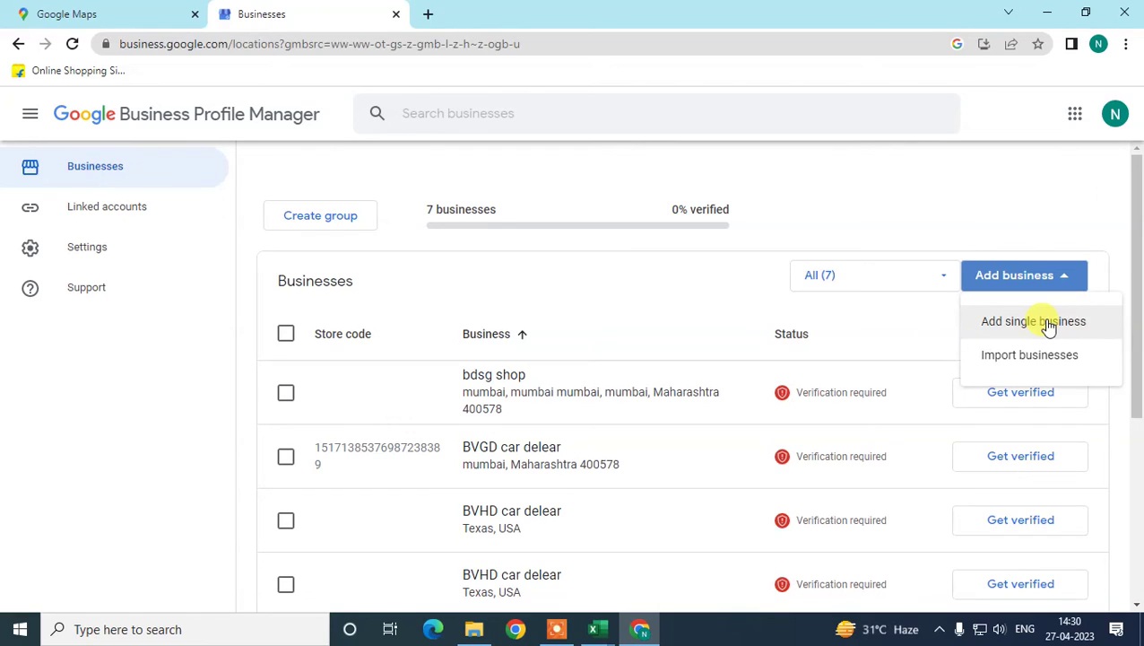
{"action": "left_click", "coordinate": [1048, 322]}
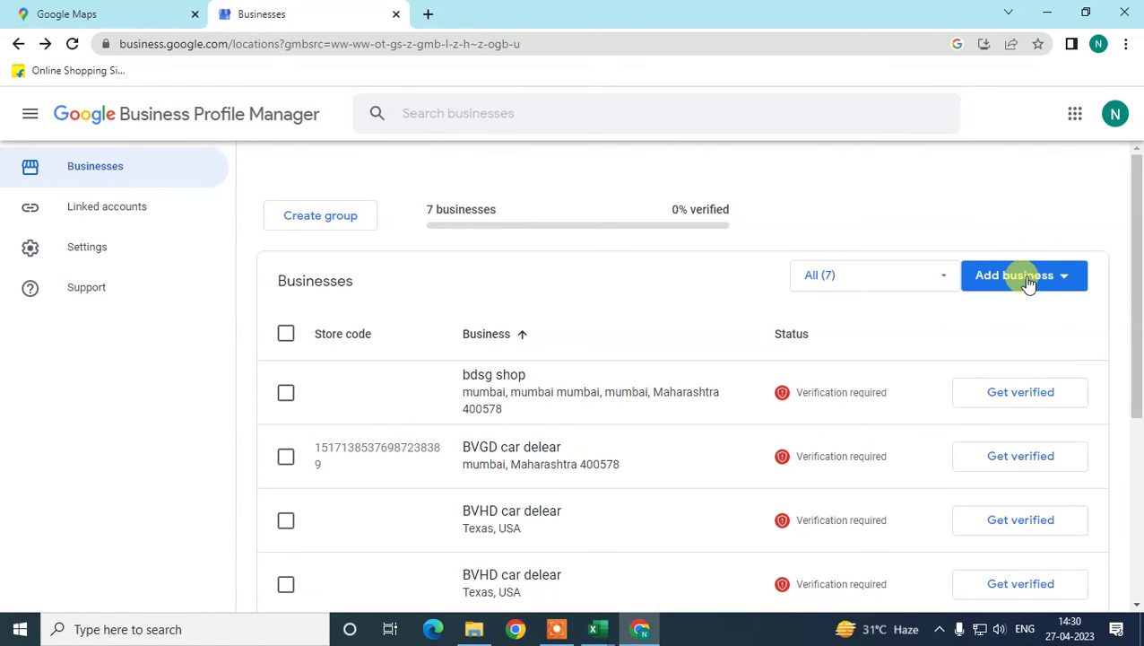
{"action": "left_click", "coordinate": [1029, 281]}
{"action": "left_click", "coordinate": [1054, 323]}
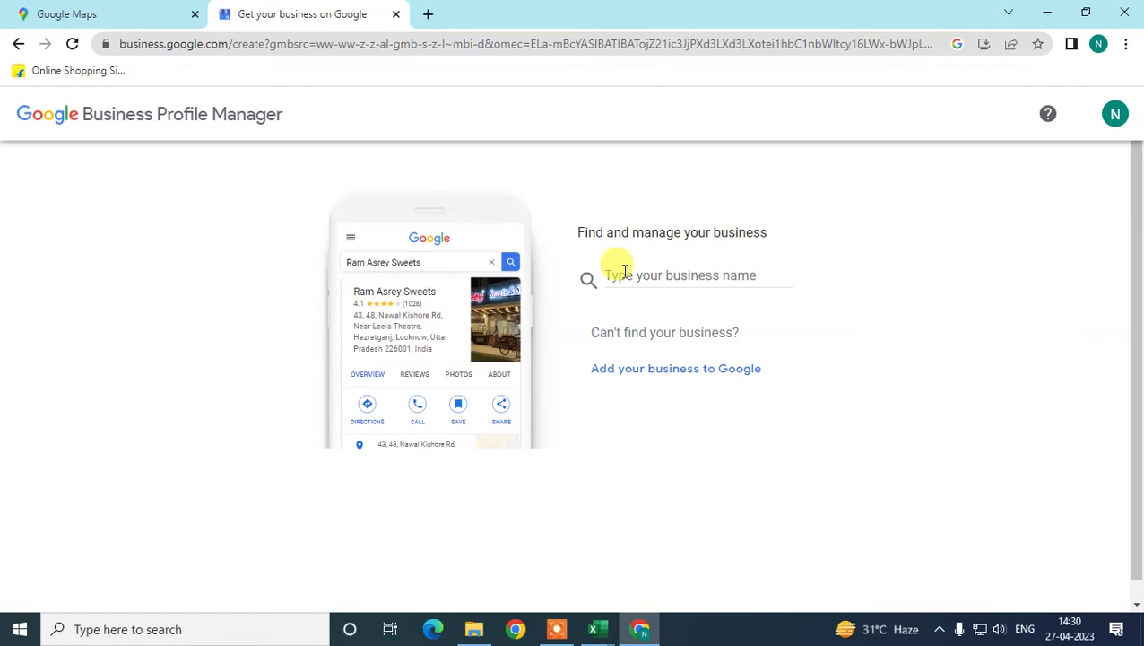
{"action": "left_click", "coordinate": [687, 271]}
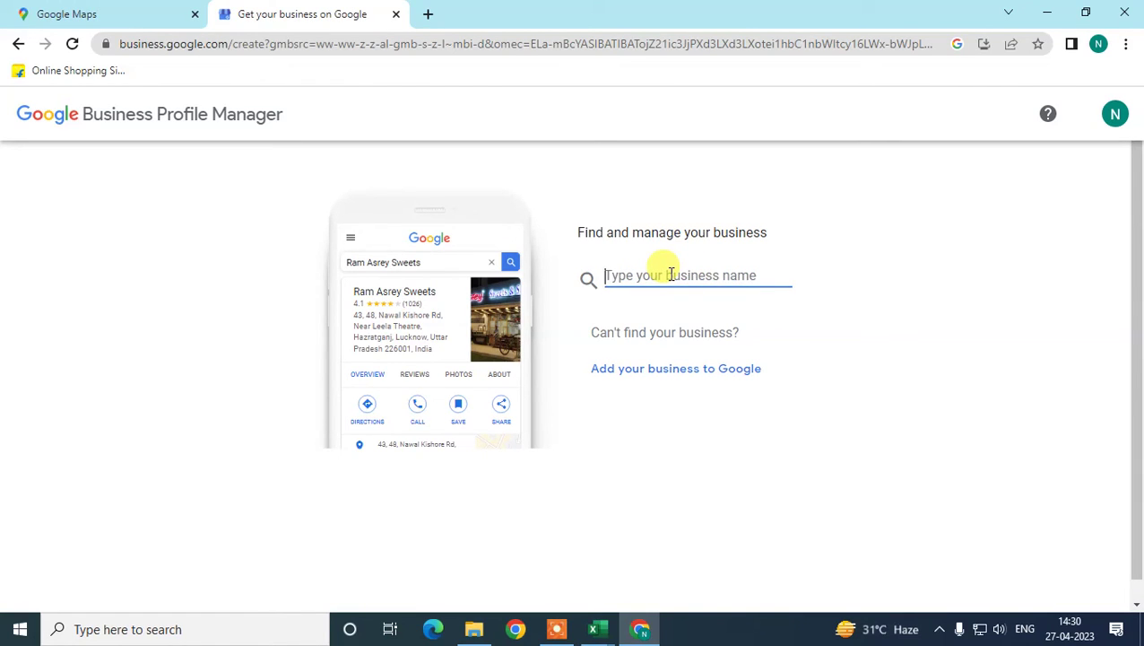
- Compare Google Maps with the business name search page, close the Maps side menu, and close the business page
{"action": "left_click", "coordinate": [59, 11]}
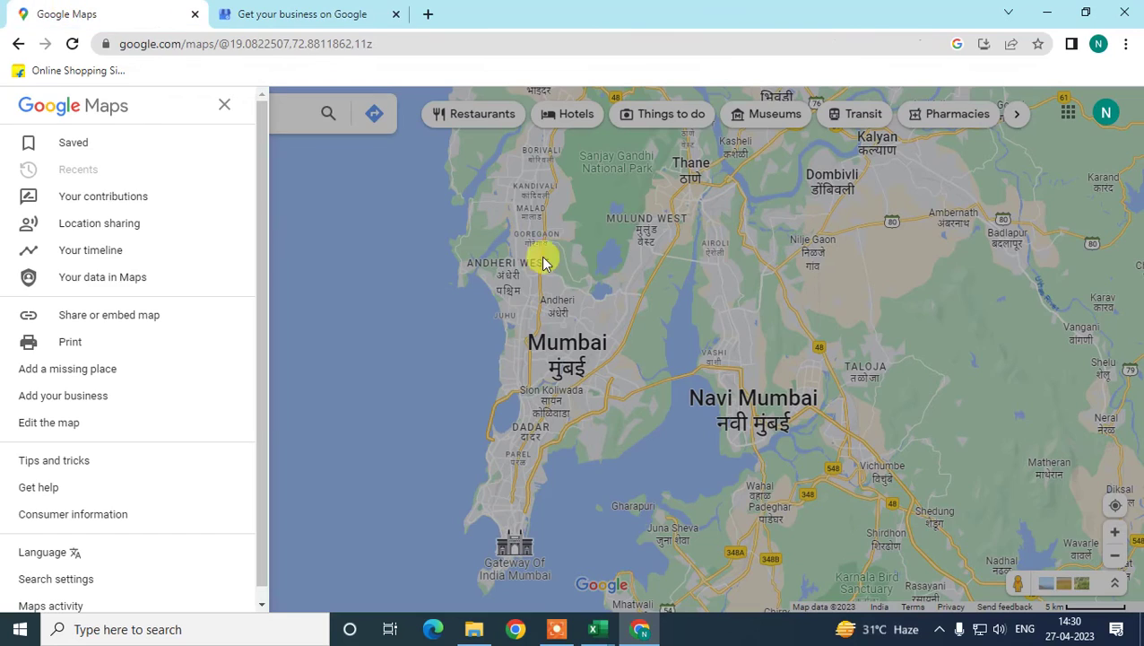
{"action": "left_click", "coordinate": [278, 11]}
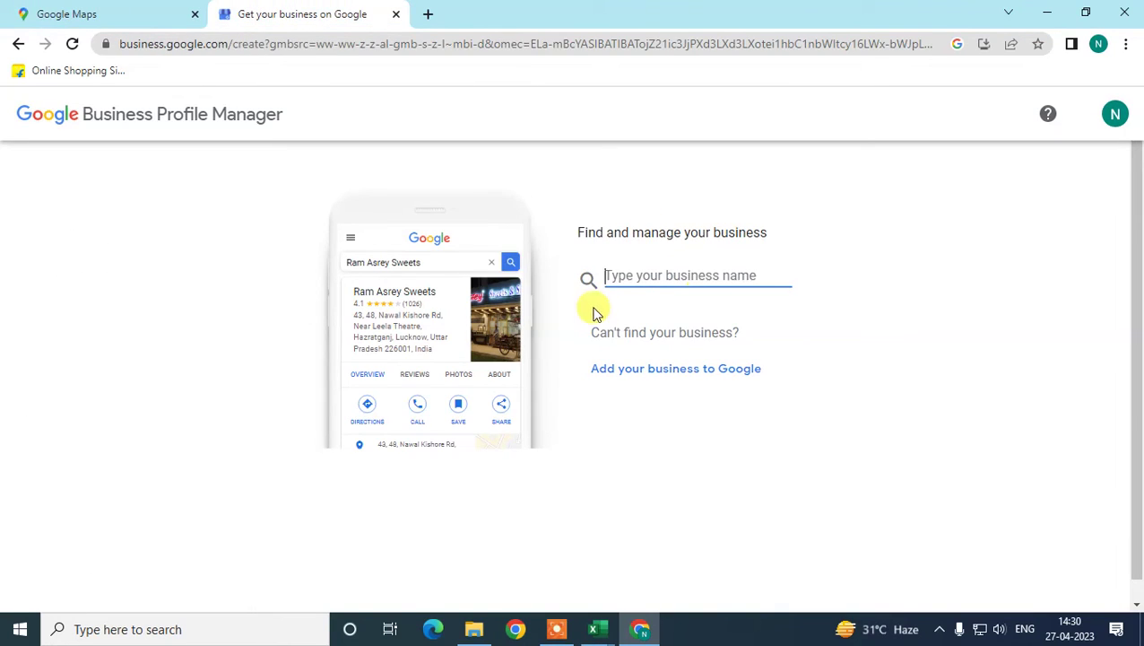
{"action": "left_click", "coordinate": [151, 9]}
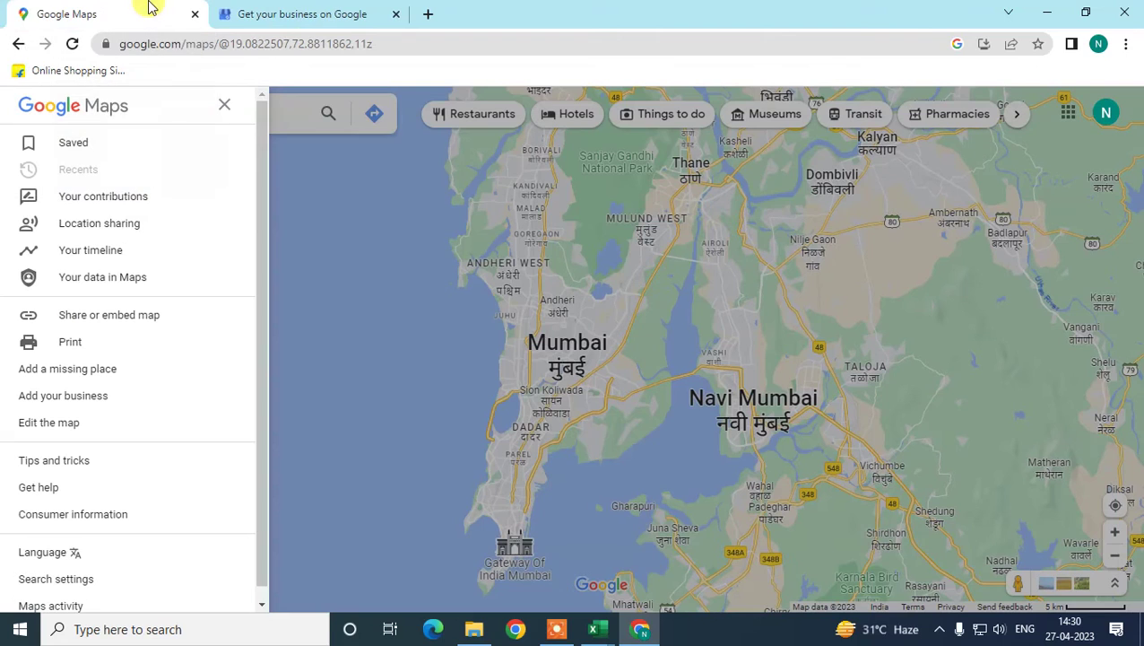
{"action": "left_click", "coordinate": [220, 103]}
{"action": "left_click", "coordinate": [359, 14]}
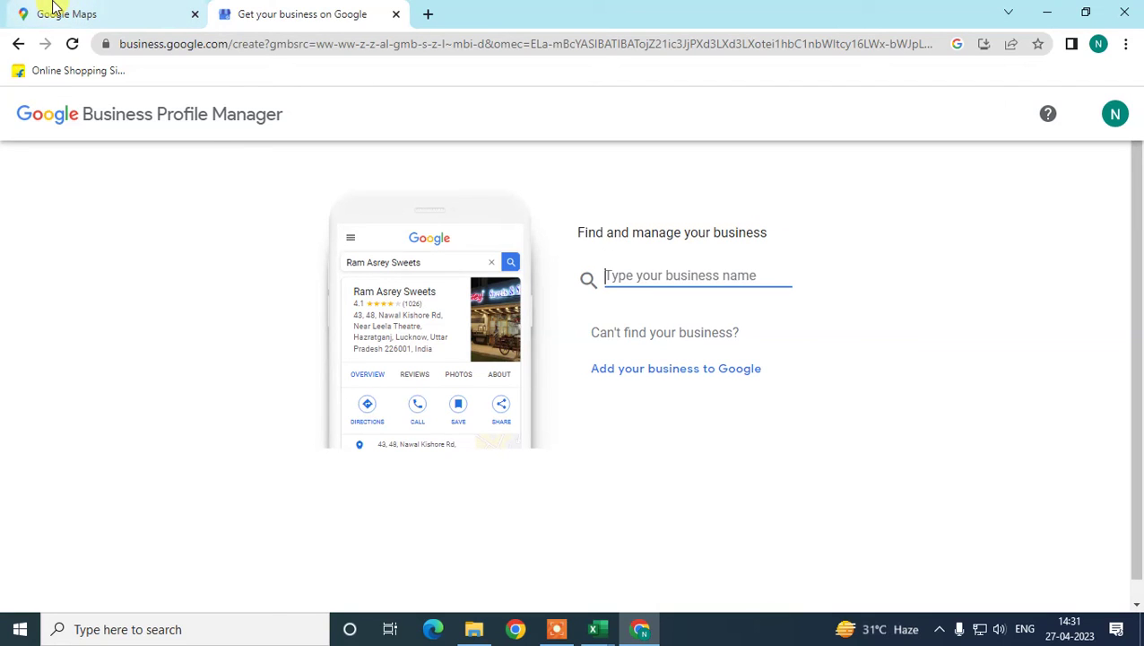
{"action": "mouse_move", "coordinate": [57, 8]}
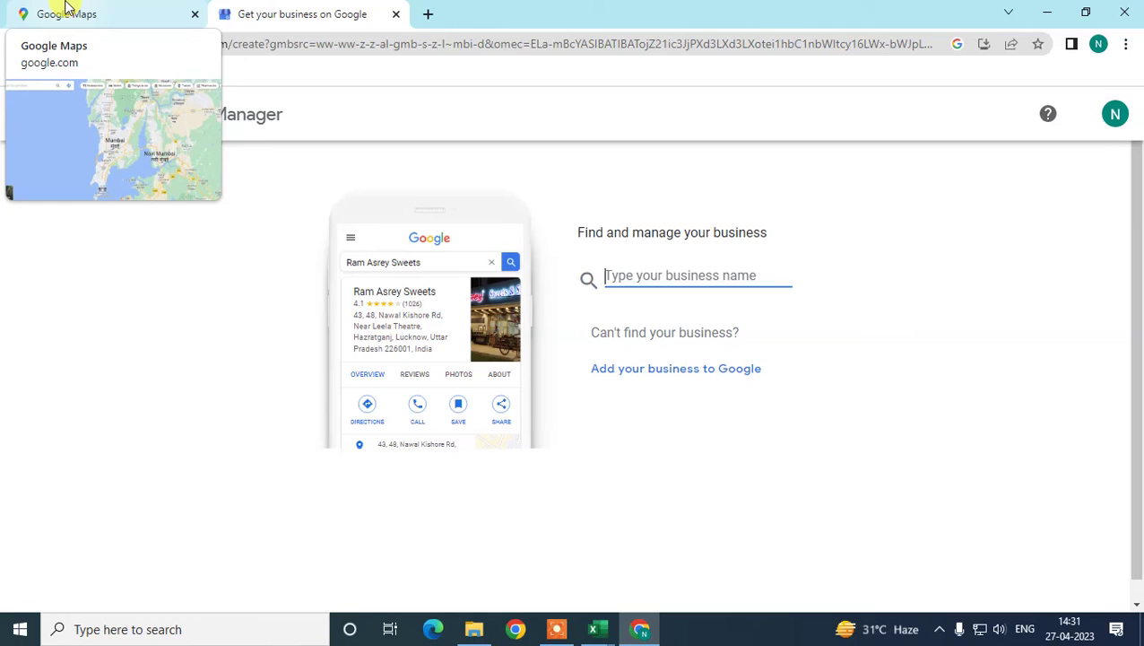
{"action": "left_click", "coordinate": [65, 8]}
{"action": "left_click", "coordinate": [280, 8]}
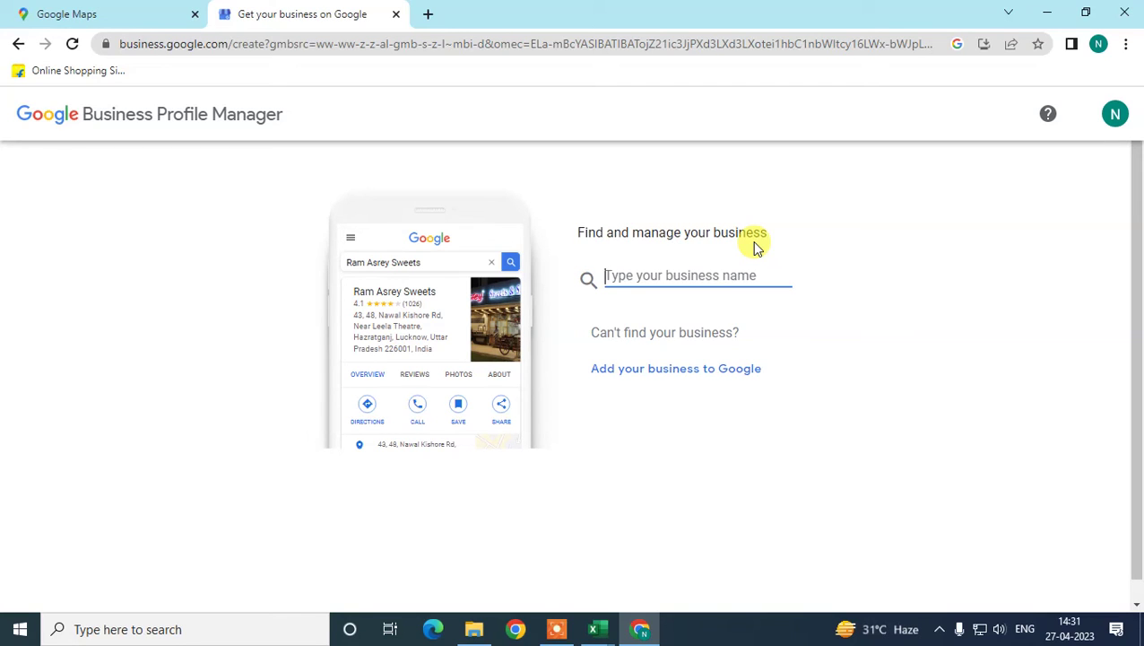
{"action": "left_click", "coordinate": [11, 9]}
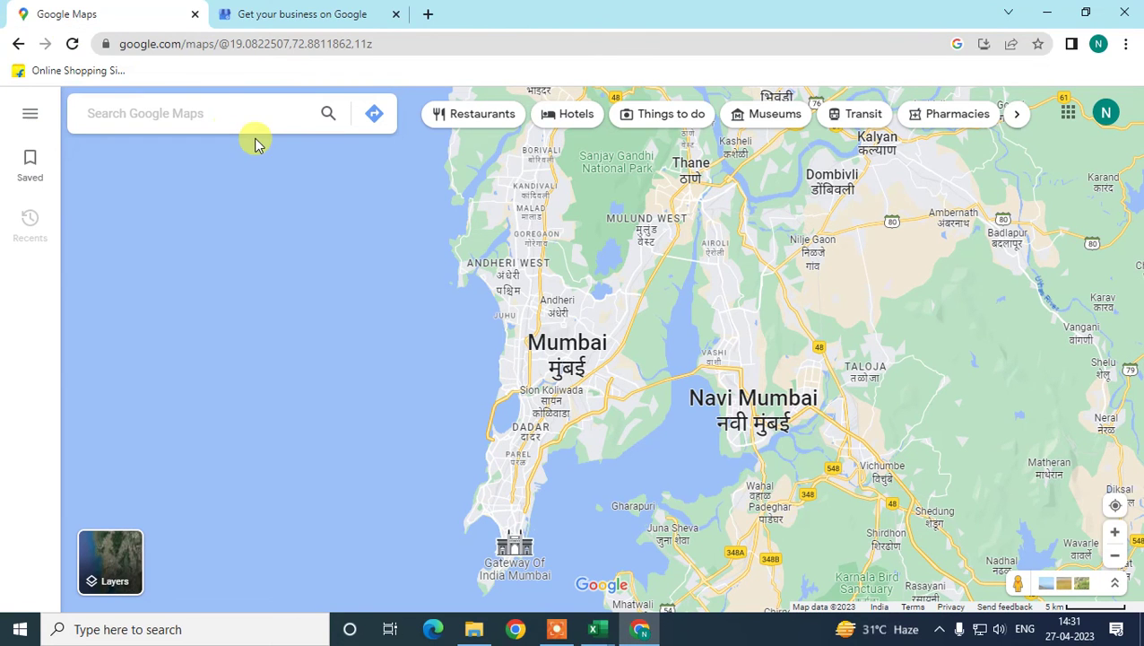
{"action": "left_click", "coordinate": [307, 11]}
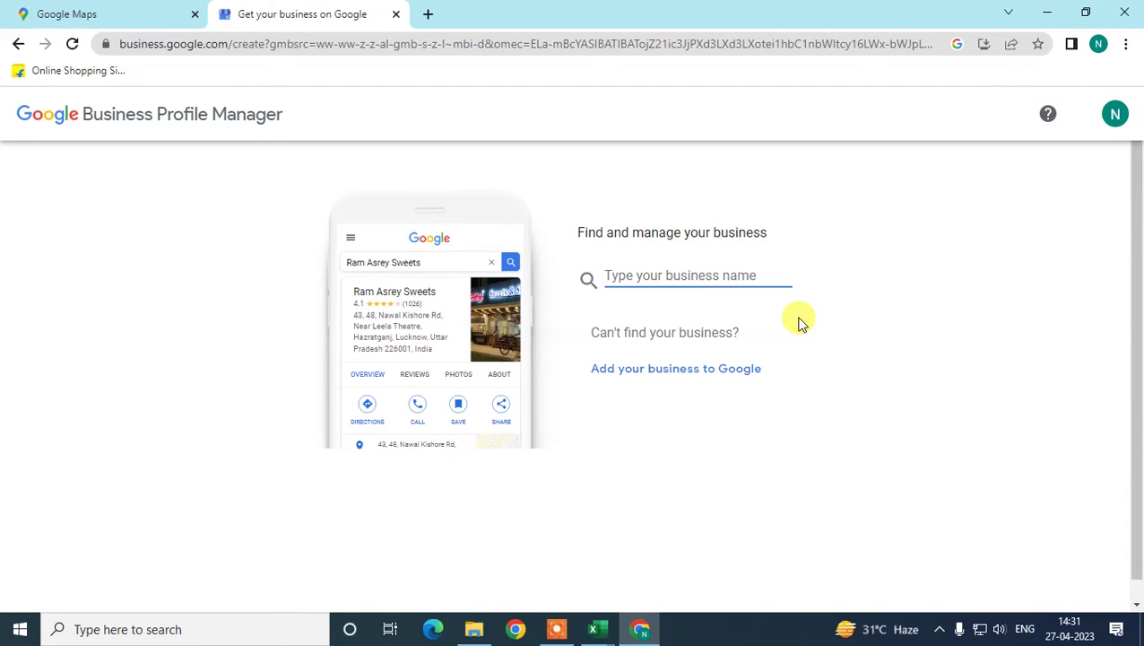
{"action": "left_click", "coordinate": [395, 14]}
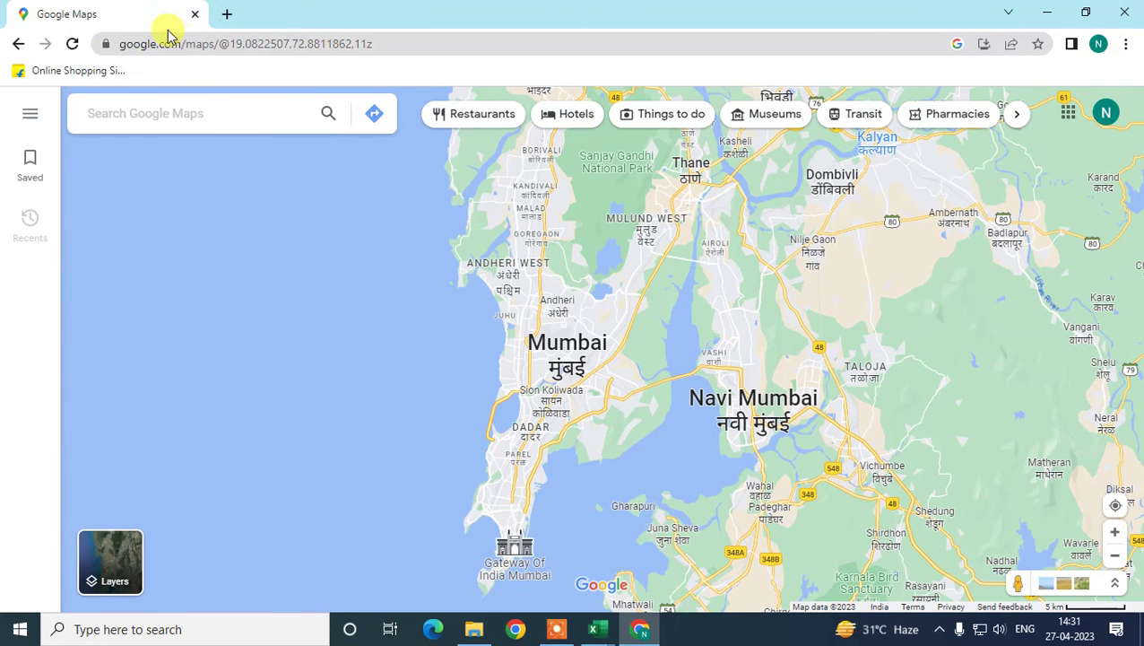
- Check the signed-in Google account from a new browser page and open the sign-in form for adding another account
{"action": "left_click", "coordinate": [228, 15]}
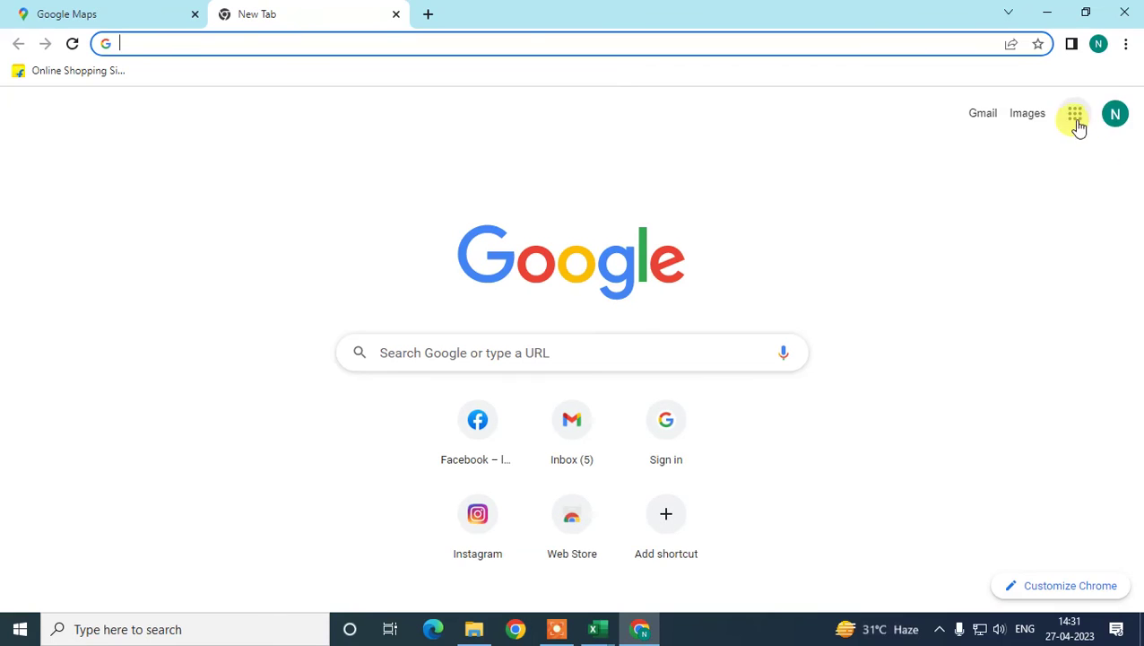
{"action": "left_click", "coordinate": [1114, 119]}
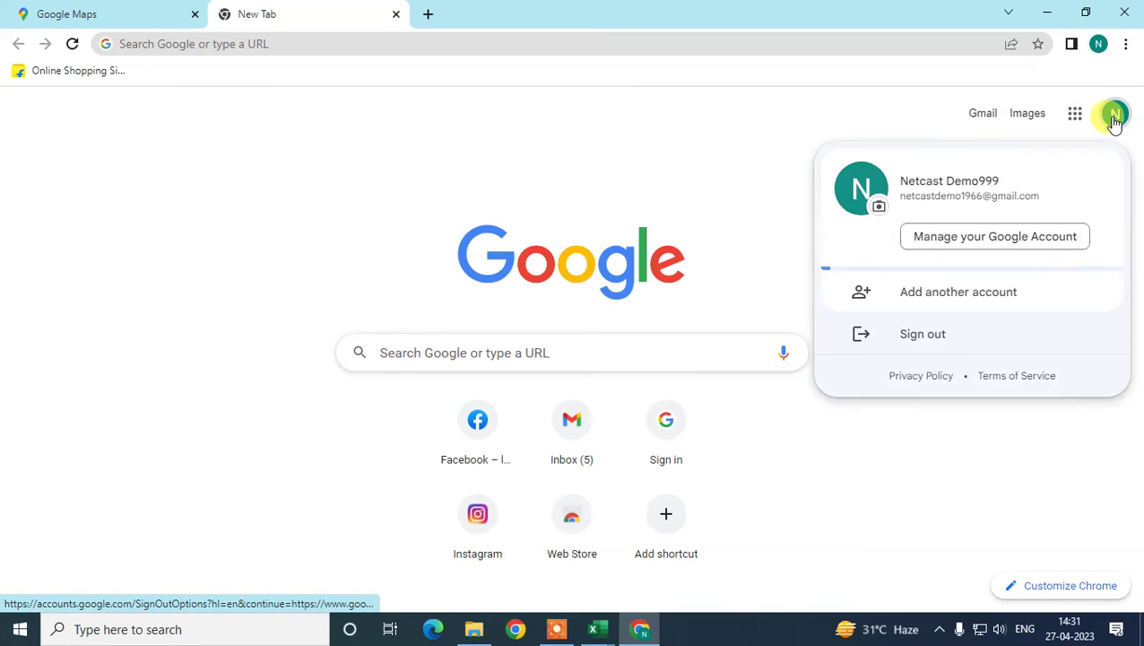
{"action": "left_click", "coordinate": [963, 302]}
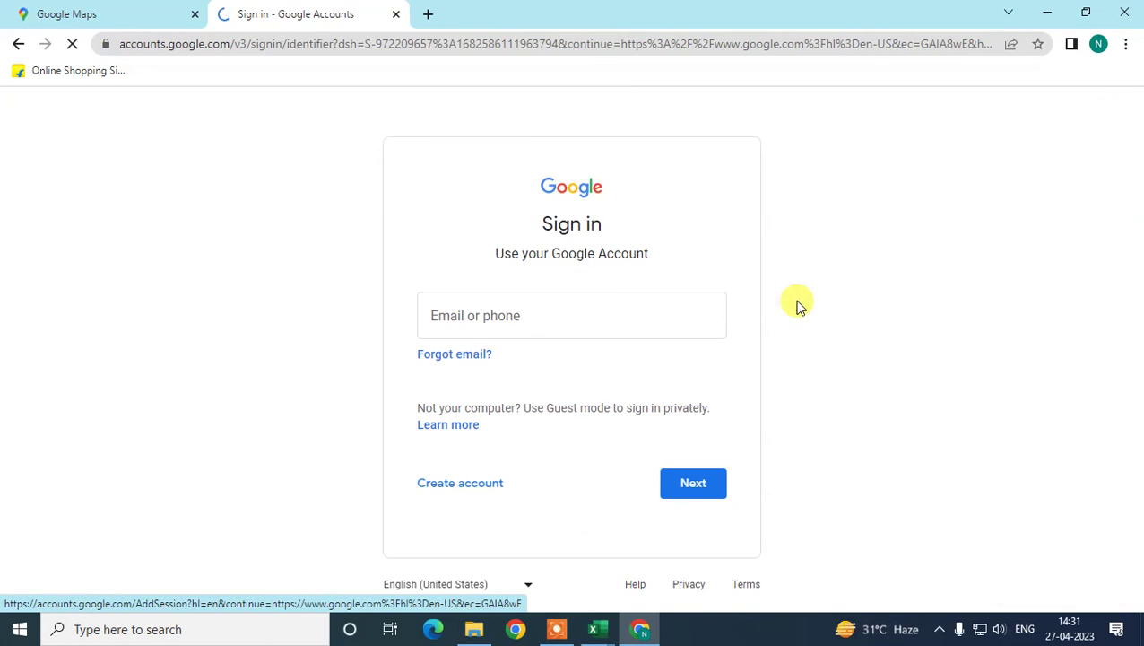
- Open Business Profile Manager from the Google apps in a new browser page
{"action": "left_click", "coordinate": [431, 15]}
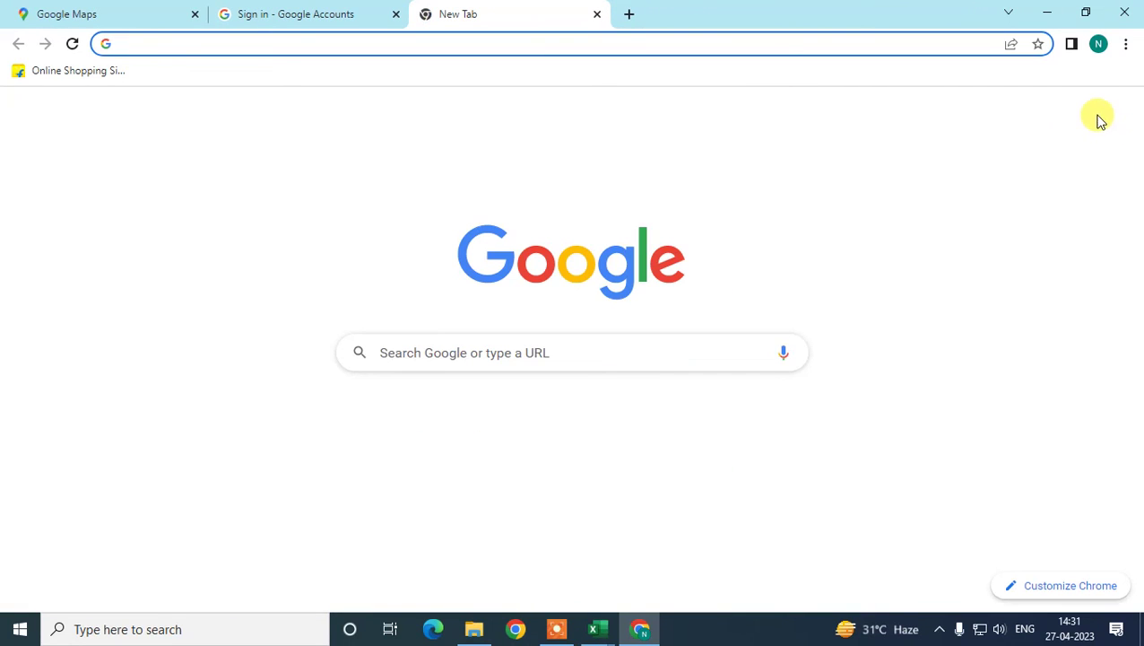
{"action": "left_click", "coordinate": [1074, 115]}
{"action": "left_click", "coordinate": [1086, 201]}
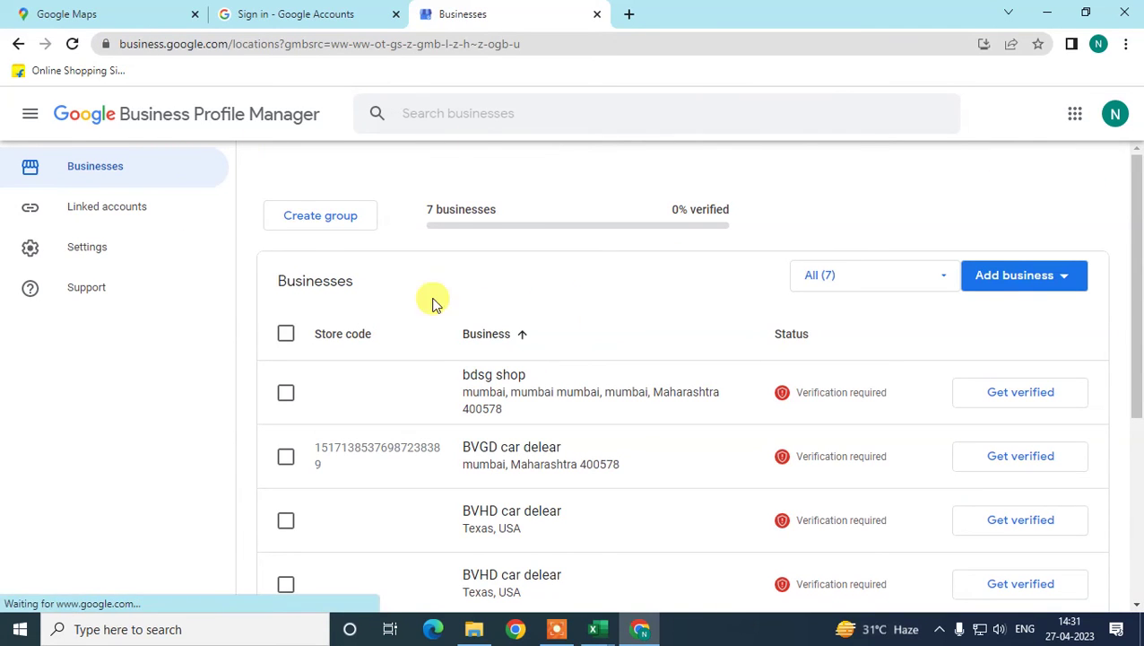
- Open the business import options and download the import template as an .xlsx (Microsoft Excel) file
{"action": "left_click", "coordinate": [1043, 280]}
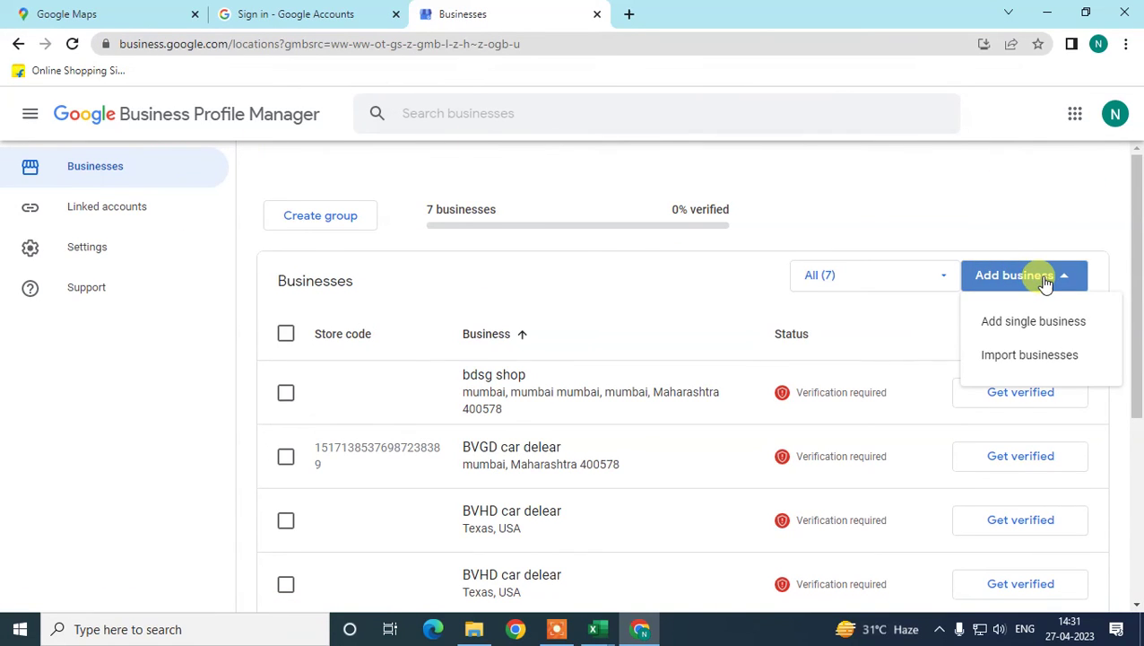
{"action": "left_click", "coordinate": [1020, 356]}
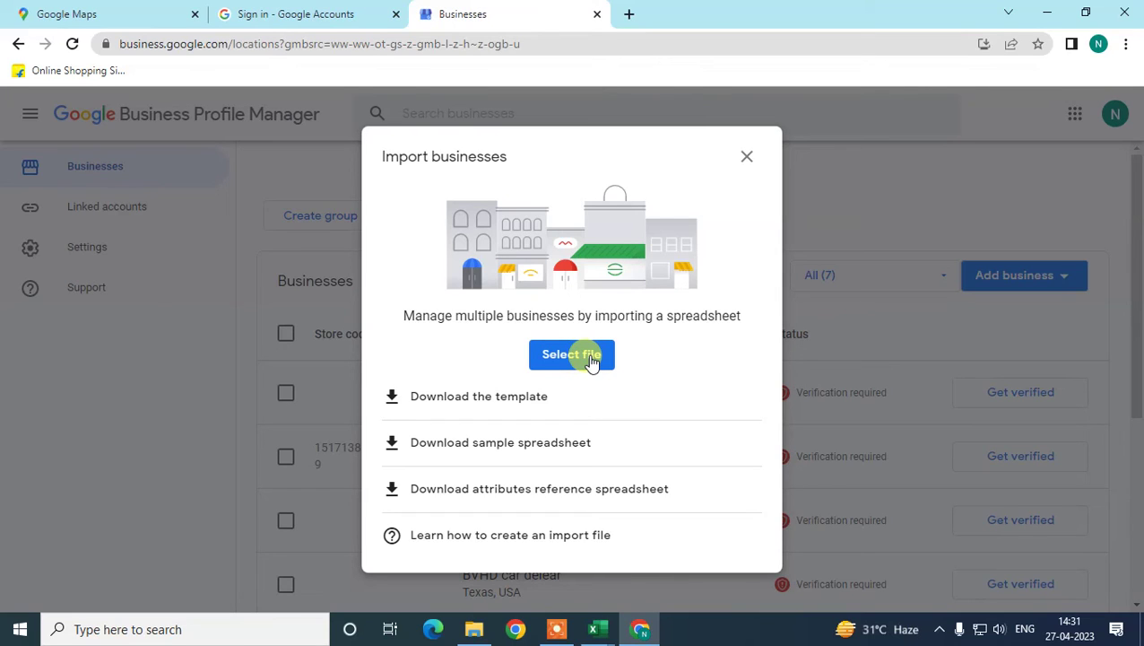
{"action": "left_click", "coordinate": [389, 402]}
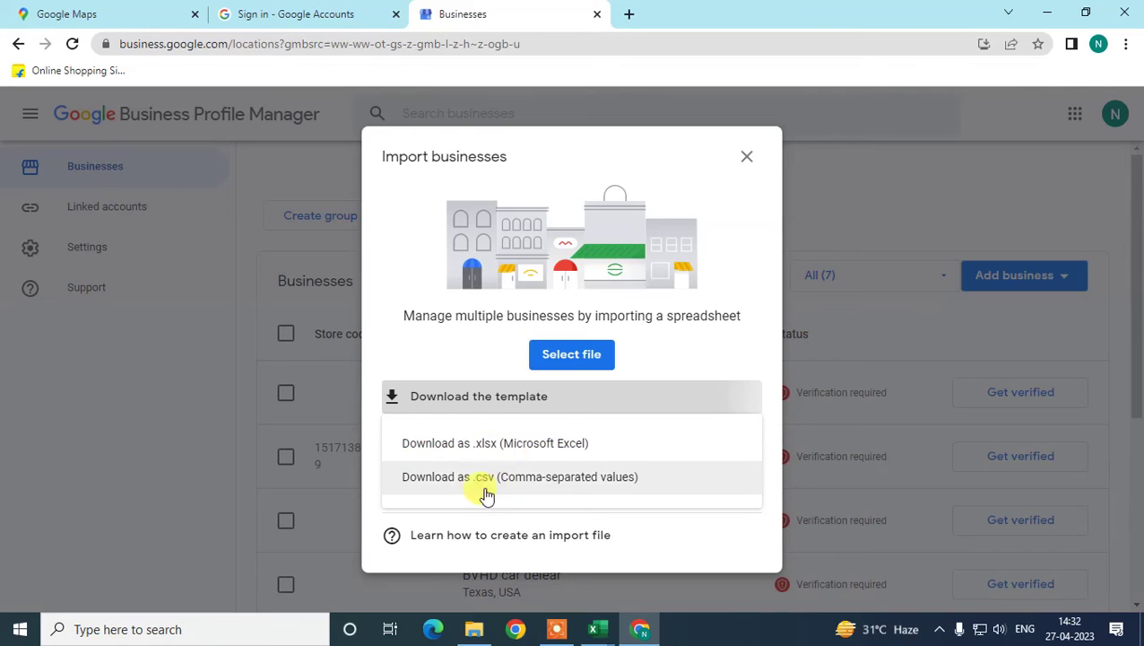
{"action": "left_click", "coordinate": [493, 448]}
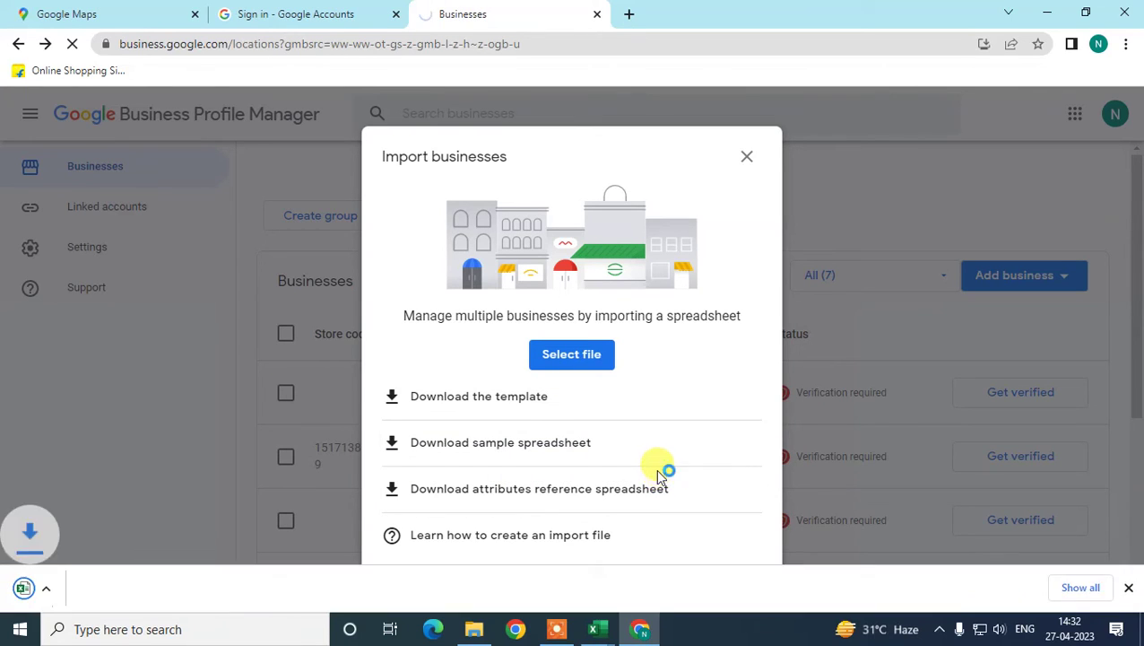
- Open the downloaded Google-My-Business-Template-en file in Excel and dismiss its Protected View notice
{"action": "left_click", "coordinate": [110, 596]}
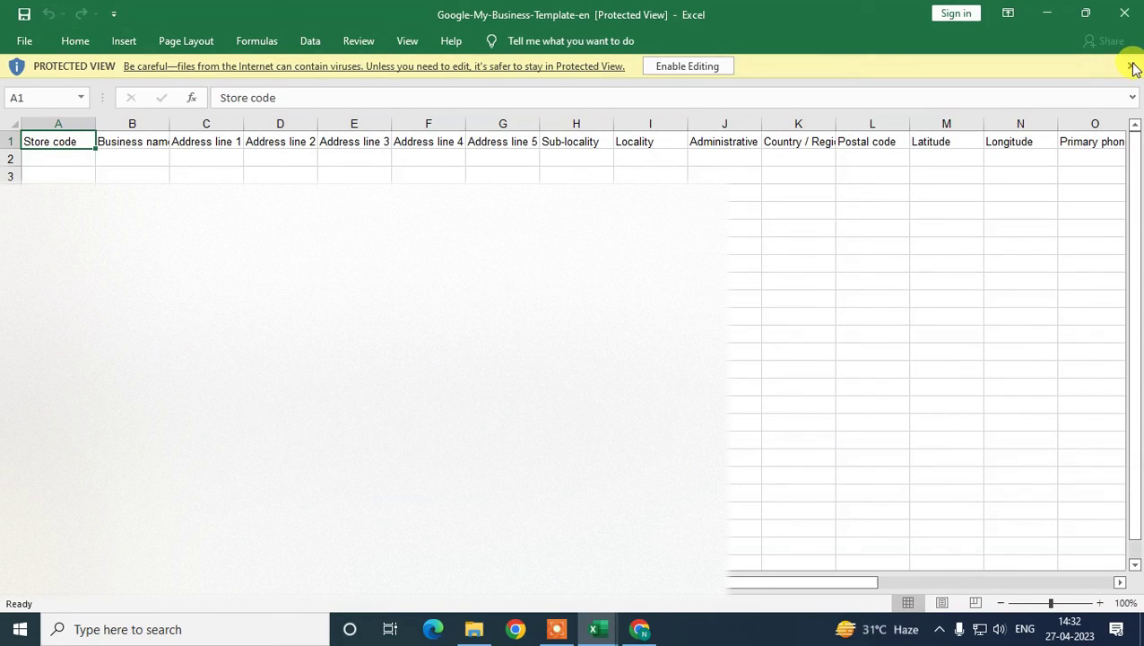
{"action": "left_click", "coordinate": [1130, 65]}
{"action": "key", "text": "alt+Tab"}
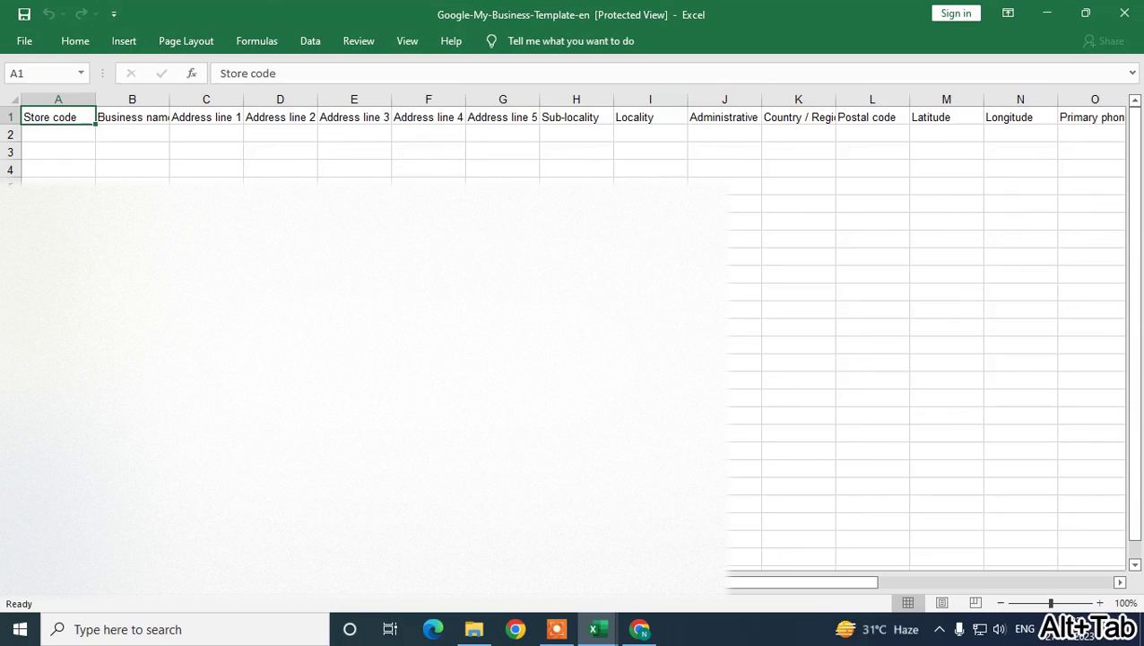
- Widen the Business name column to fit its heading
{"action": "left_click", "coordinate": [49, 132]}
{"action": "left_click", "coordinate": [127, 132]}
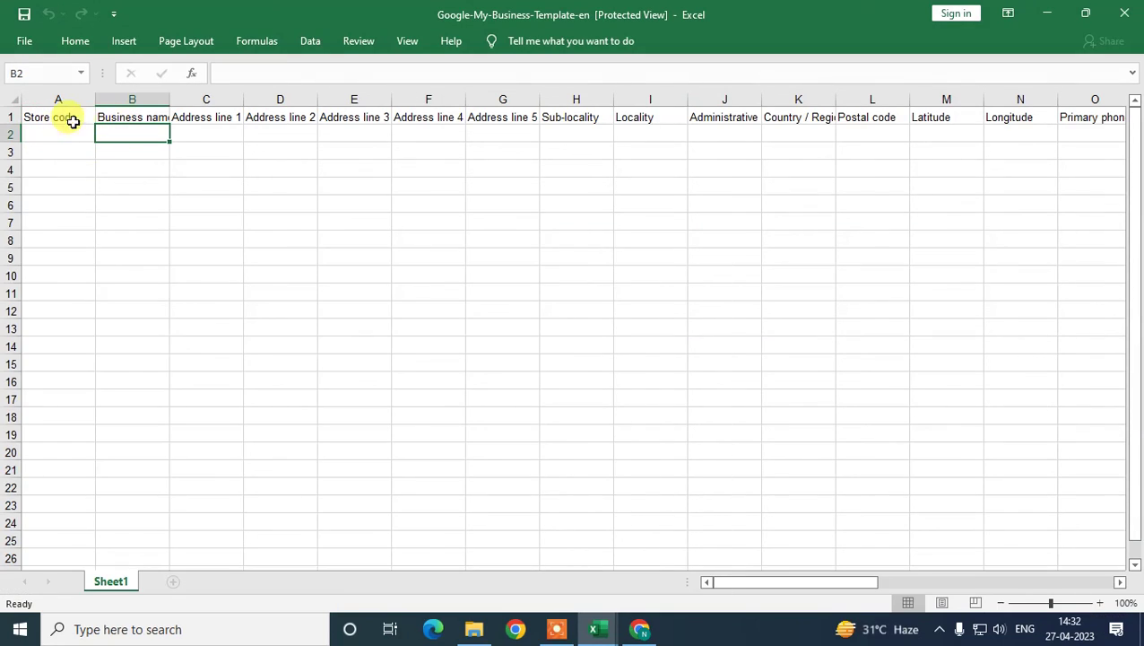
{"action": "double_click", "coordinate": [169, 104]}
- Review the template's column headings from Store code through the address, location, phone, website and category fields
{"action": "left_click", "coordinate": [31, 130]}
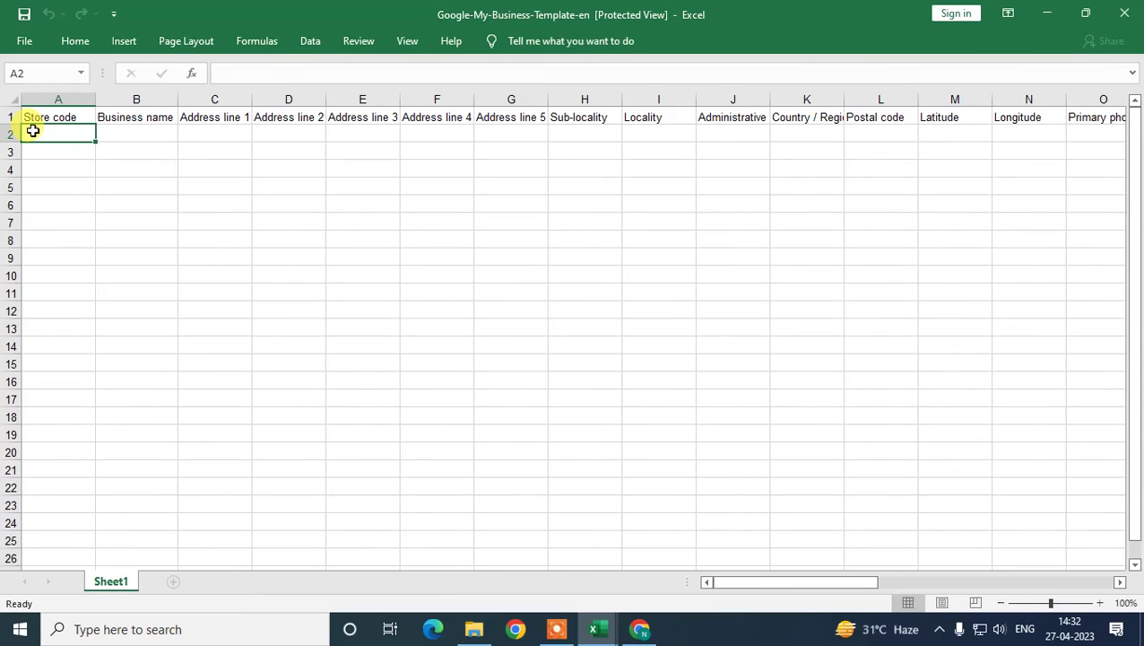
{"action": "key", "text": "Tab"}
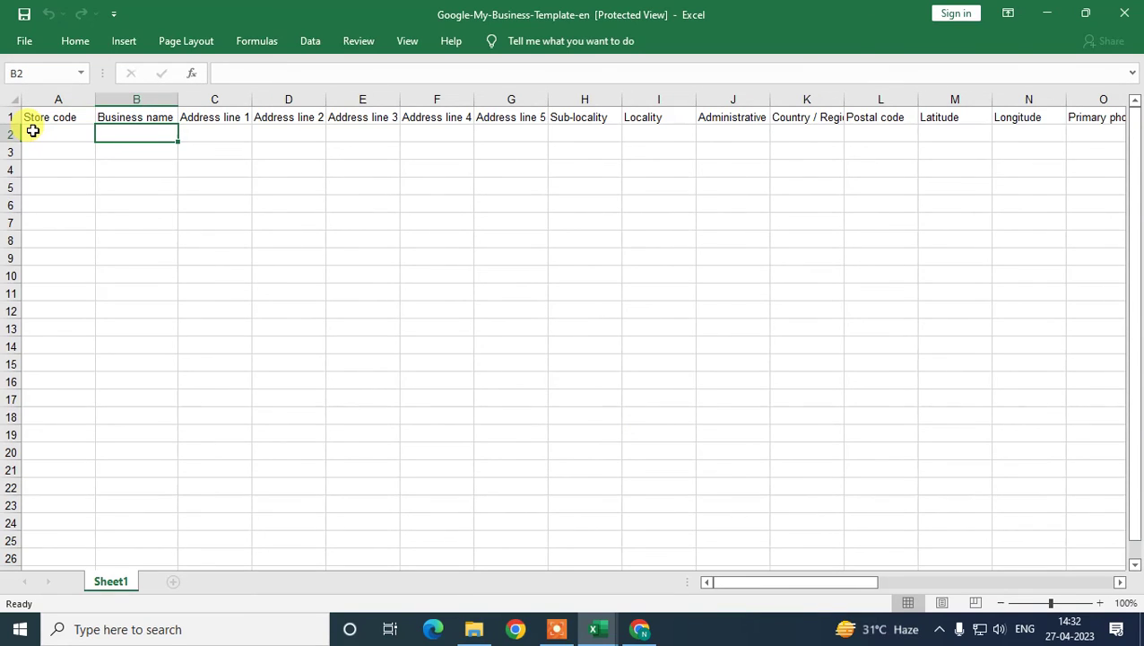
{"action": "key", "text": "Tab"}
{"action": "key", "text": "Tab"}
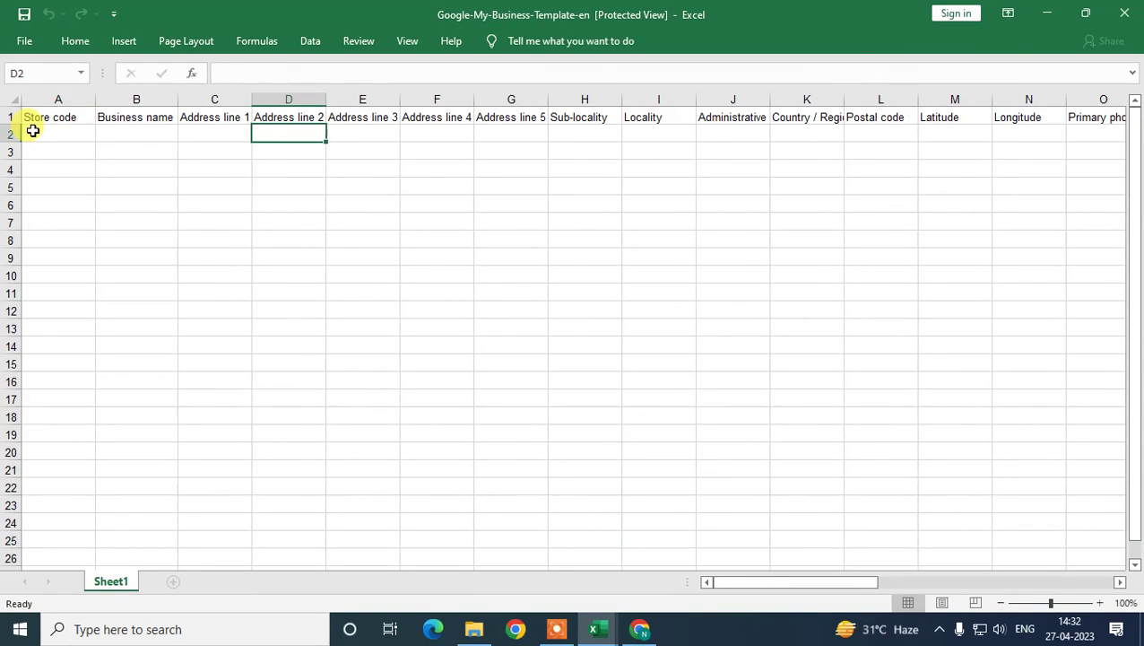
{"action": "key", "text": "Tab"}
{"action": "key", "text": "Tab"}
{"action": "key", "text": "shift+Tab"}
{"action": "key", "text": "shift+Tab"}
{"action": "key", "text": "shift+Tab"}
{"action": "key", "text": "shift+Tab"}
{"action": "key", "text": "Tab"}
{"action": "key", "text": "Tab"}
{"action": "key", "text": "Tab"}
{"action": "key", "text": "Tab"}
{"action": "key", "text": "Tab"}
{"action": "key", "text": "Tab"}
{"action": "key", "text": "shift+Tab"}
{"action": "key", "text": "Tab"}
{"action": "key", "text": "Tab"}
{"action": "key", "text": "shift+Tab"}
{"action": "key", "text": "Tab"}
{"action": "key", "text": "Tab"}
{"action": "key", "text": "Tab"}
{"action": "key", "text": "Tab"}
{"action": "key", "text": "Tab"}
{"action": "key", "text": "shift+Tab"}
{"action": "key", "text": "Tab"}
{"action": "key", "text": "Tab"}
{"action": "key", "text": "shift+Tab"}
{"action": "key", "text": "shift+Tab"}
{"action": "key", "text": "shift+Tab"}
{"action": "key", "text": "Tab"}
{"action": "key", "text": "Tab"}
{"action": "key", "text": "Tab"}
{"action": "key", "text": "Tab"}
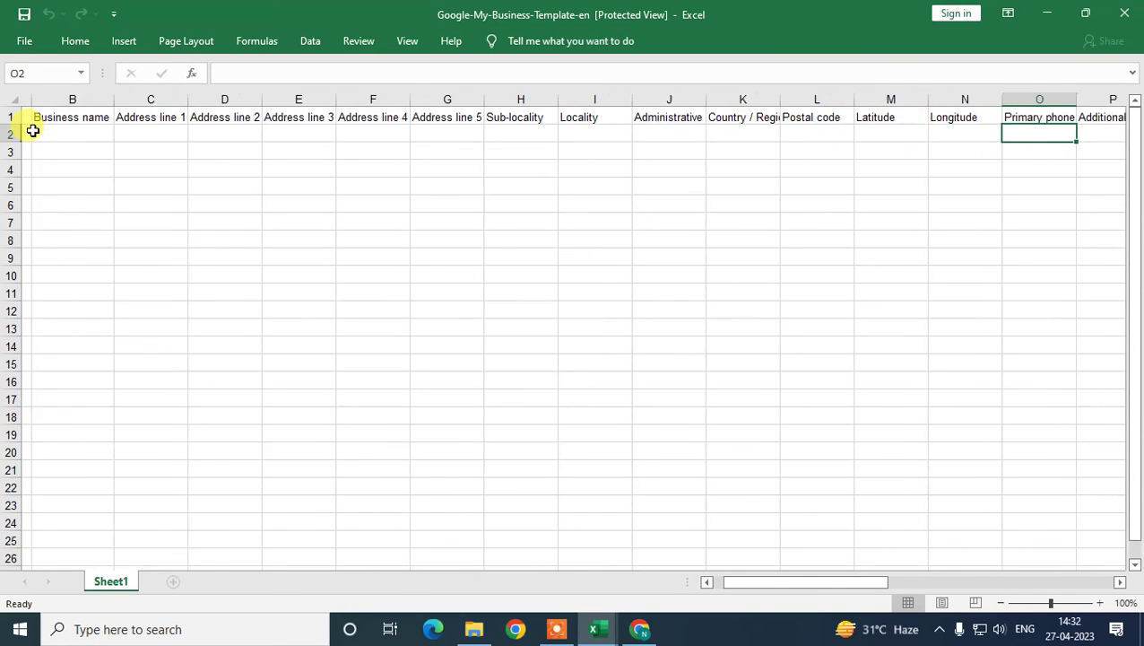
{"action": "key", "text": "Tab"}
{"action": "key", "text": "Tab"}
{"action": "key", "text": "Tab"}
{"action": "key", "text": "Tab"}
{"action": "key", "text": "shift+Tab"}
{"action": "key", "text": "shift+Tab"}
{"action": "key", "text": "shift+Tab"}
{"action": "key", "text": "shift+Tab"}
{"action": "key", "text": "shift+Tab"}
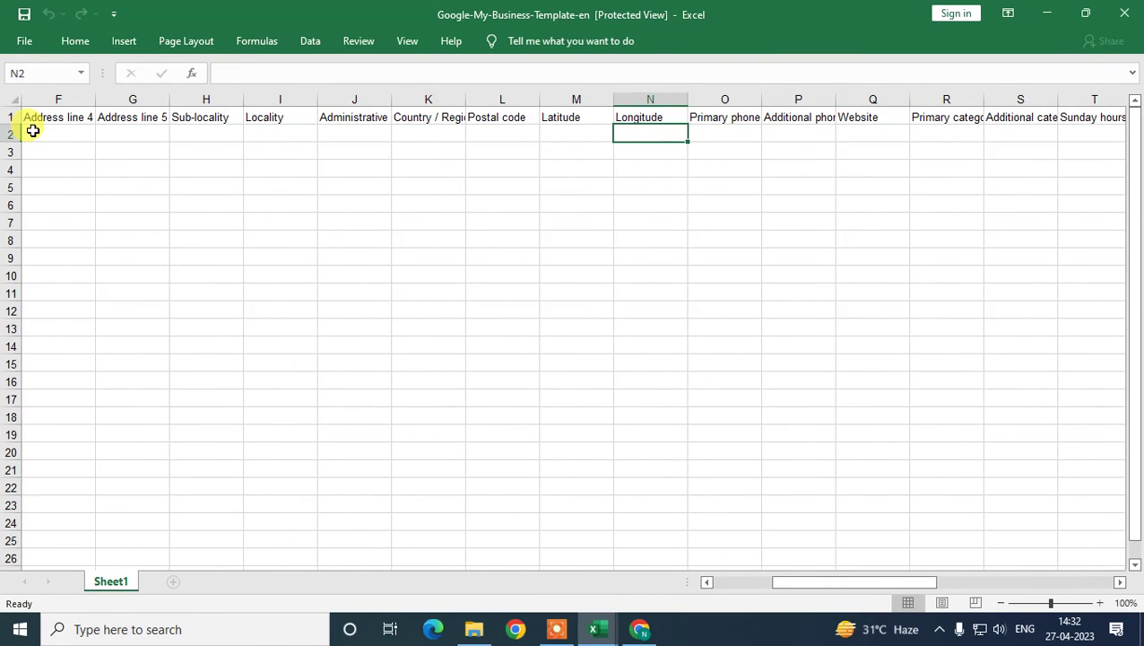
- Examine the entry rows beneath the Latitude, Longitude, phone and Website columns of the template
{"action": "key", "text": "shift+Tab"}
{"action": "key", "text": "Left"}
{"action": "key", "text": "Right"}
{"action": "key", "text": "Right"}
{"action": "key", "text": "Left"}
{"action": "key", "text": "Left"}
{"action": "key", "text": "Right"}
{"action": "key", "text": "Right"}
{"action": "key", "text": "Down"}
{"action": "key", "text": "Down"}
{"action": "key", "text": "Down"}
{"action": "key", "text": "Down"}
{"action": "key", "text": "Up"}
{"action": "key", "text": "Up"}
{"action": "key", "text": "Up"}
{"action": "key", "text": "Up"}
{"action": "key", "text": "Up"}
{"action": "key", "text": "Right"}
{"action": "key", "text": "Left"}
{"action": "key", "text": "Down"}
{"action": "key", "text": "Down"}
{"action": "key", "text": "Down"}
{"action": "key", "text": "Down"}
{"action": "key", "text": "Down"}
{"action": "key", "text": "Down"}
{"action": "key", "text": "Down"}
{"action": "key", "text": "Up"}
{"action": "key", "text": "Up"}
{"action": "key", "text": "Up"}
{"action": "key", "text": "Up"}
{"action": "key", "text": "Up"}
{"action": "key", "text": "Up"}
{"action": "key", "text": "Right"}
{"action": "key", "text": "Up"}
{"action": "key", "text": "Down"}
{"action": "key", "text": "Down"}
{"action": "key", "text": "Down"}
{"action": "key", "text": "Up"}
{"action": "key", "text": "Up"}
{"action": "key", "text": "Up"}
{"action": "key", "text": "Right"}
{"action": "key", "text": "Down"}
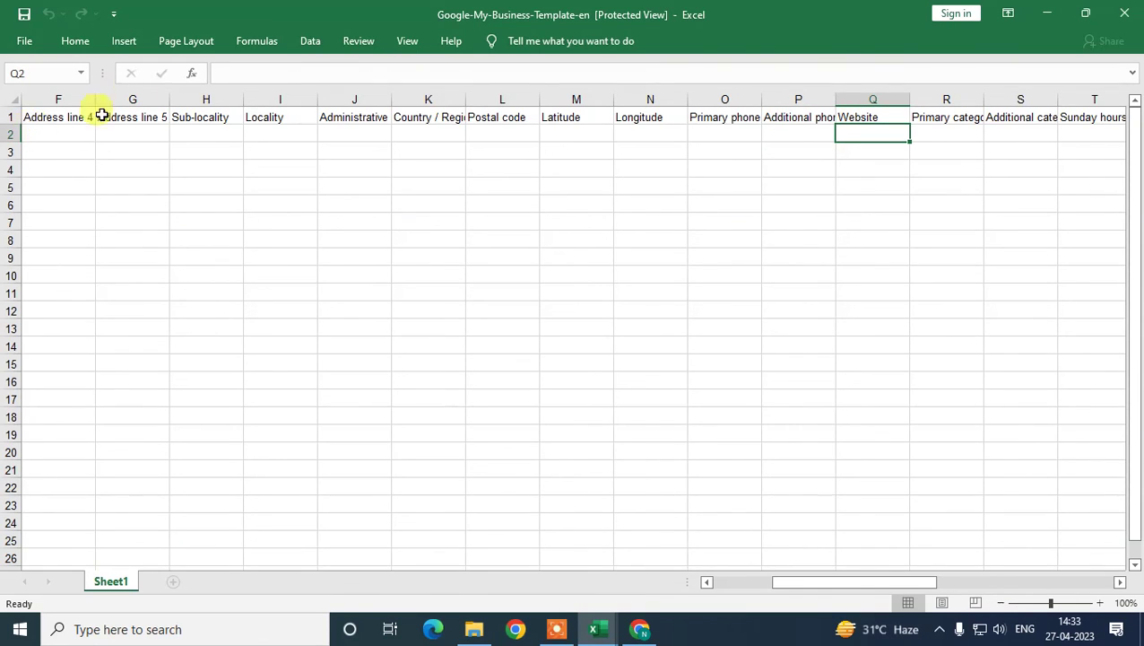
{"action": "key", "text": "Down"}
{"action": "key", "text": "Down"}
{"action": "left_click", "coordinate": [869, 135]}
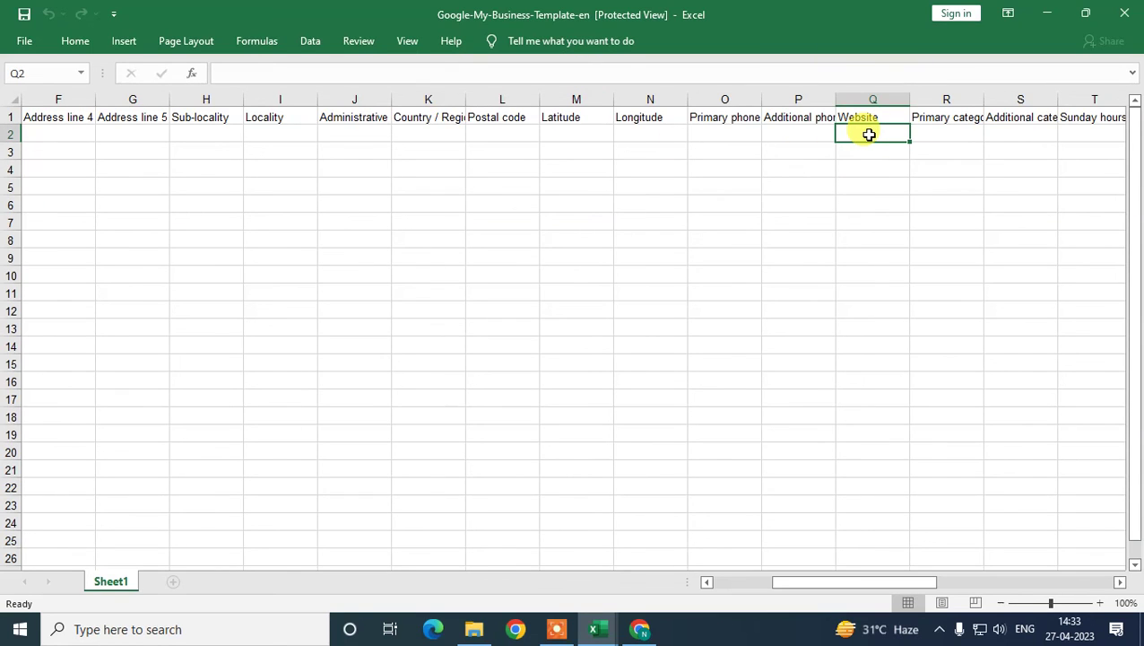
- Enable editing of the template and enter ww.web.com as the first row's Website value in cell Q2
{"action": "double_click", "coordinate": [870, 136]}
{"action": "left_click", "coordinate": [524, 363]}
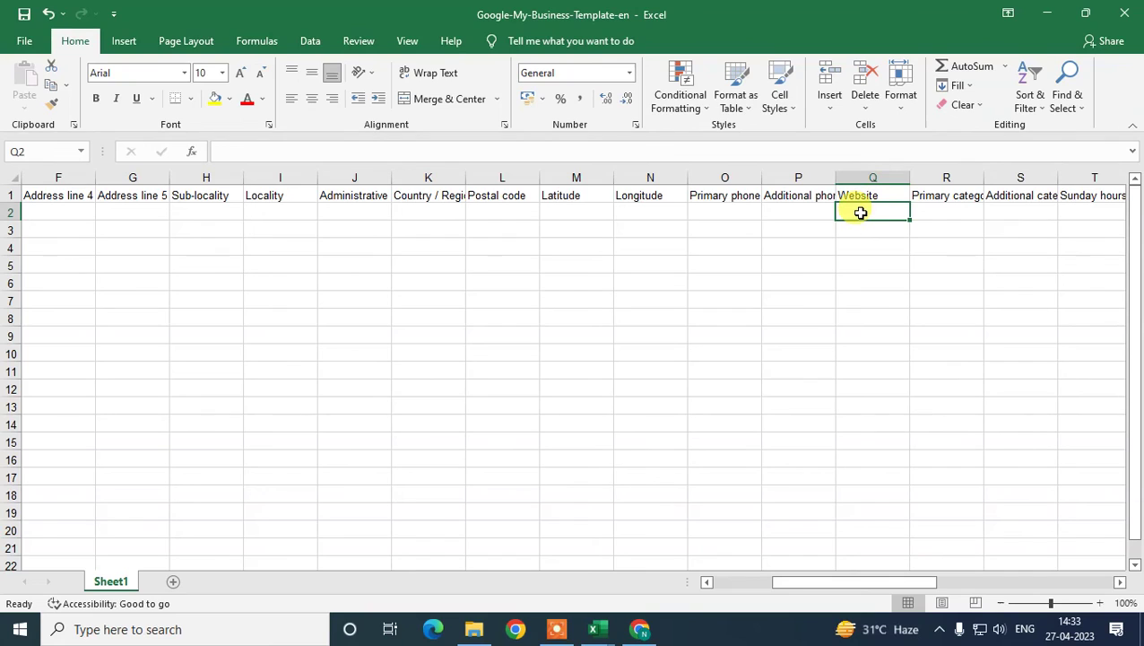
{"action": "type", "text": "ww"}
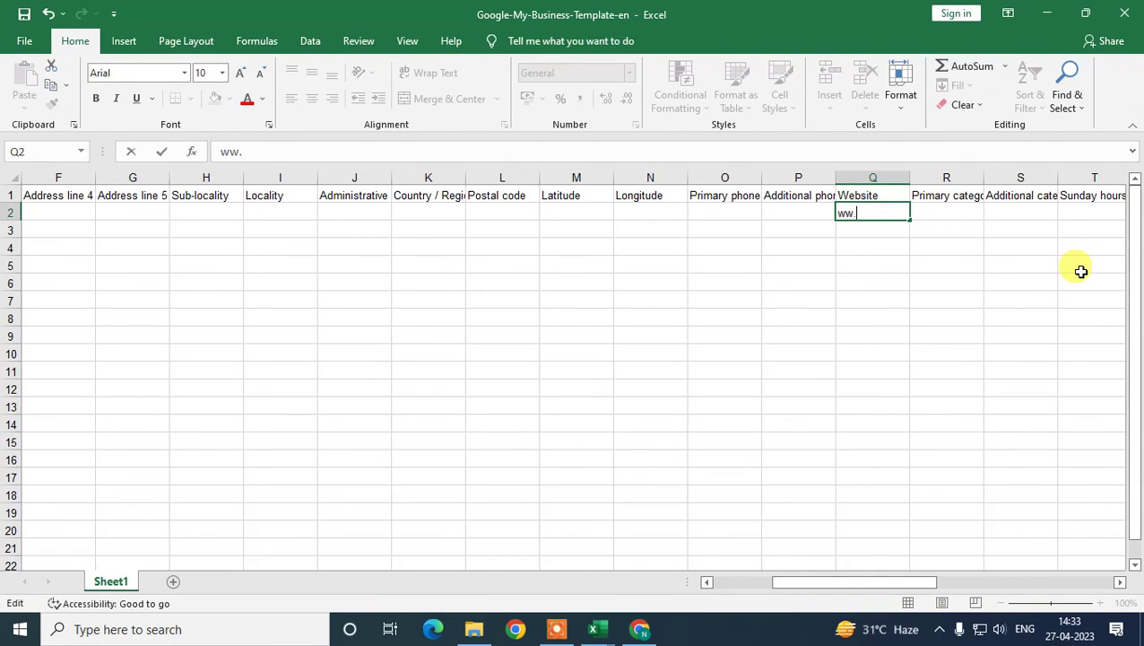
{"action": "type", "text": ".web.com"}
{"action": "key", "text": "Return"}
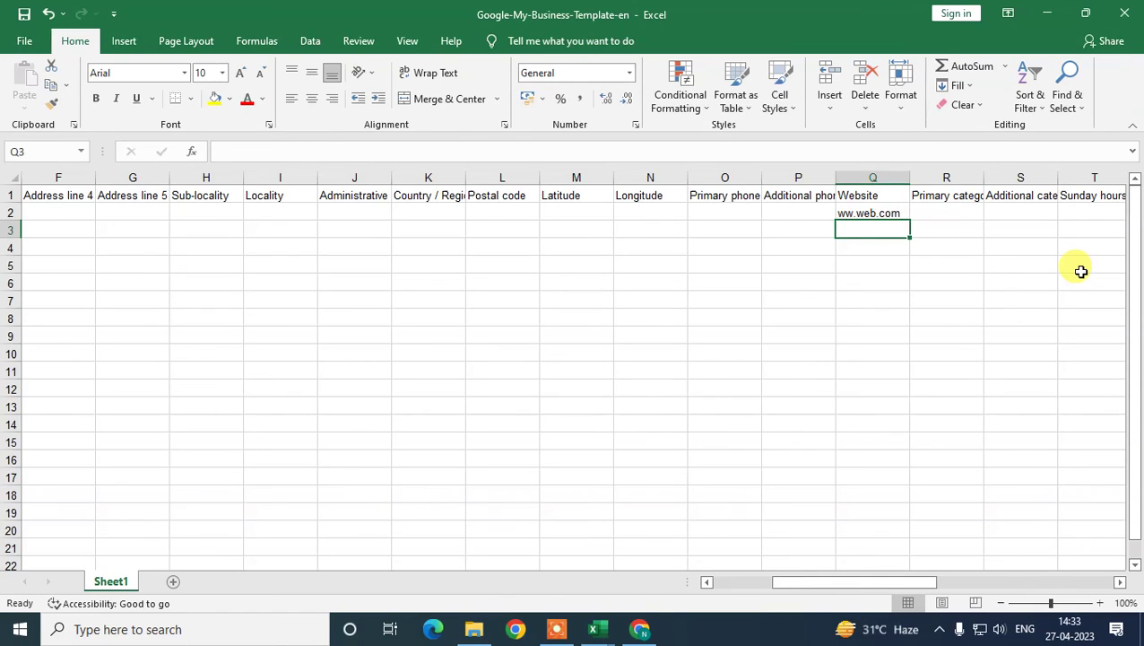
{"action": "key", "text": "Up"}
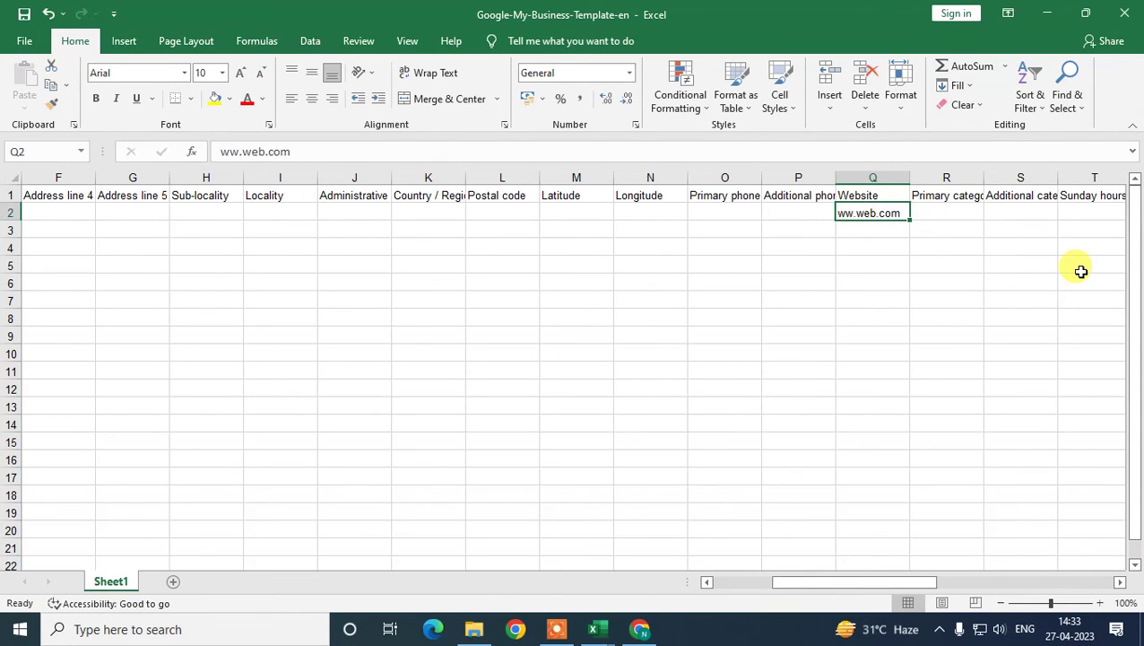
{"action": "key", "text": "Down"}
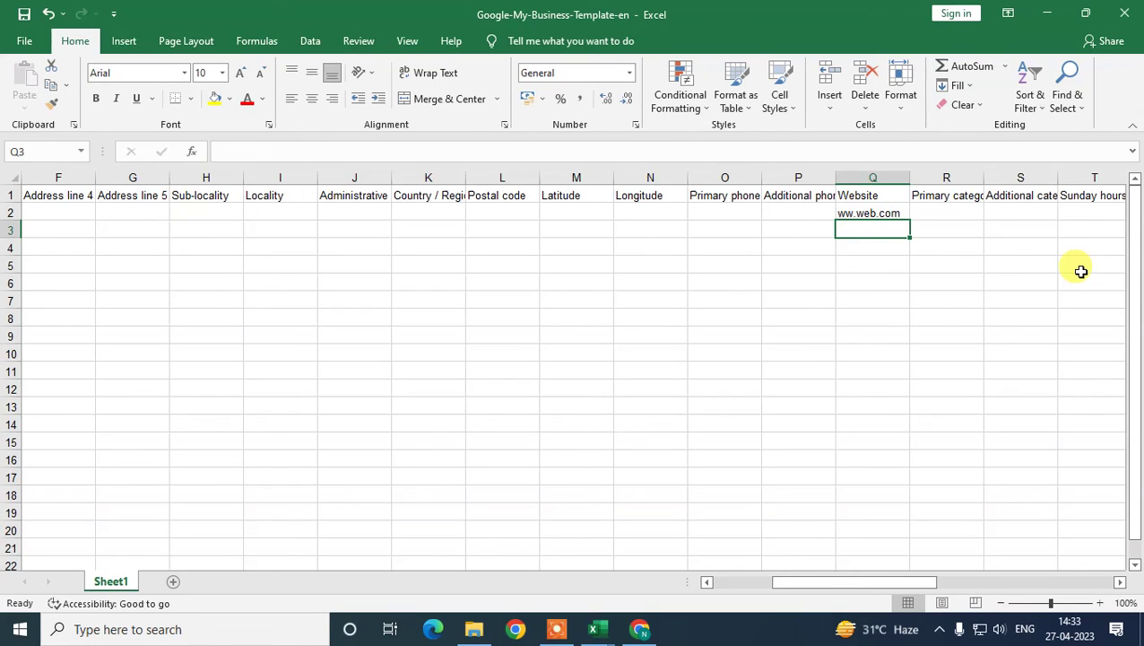
{"action": "type", "text": "www.web.com/location"}
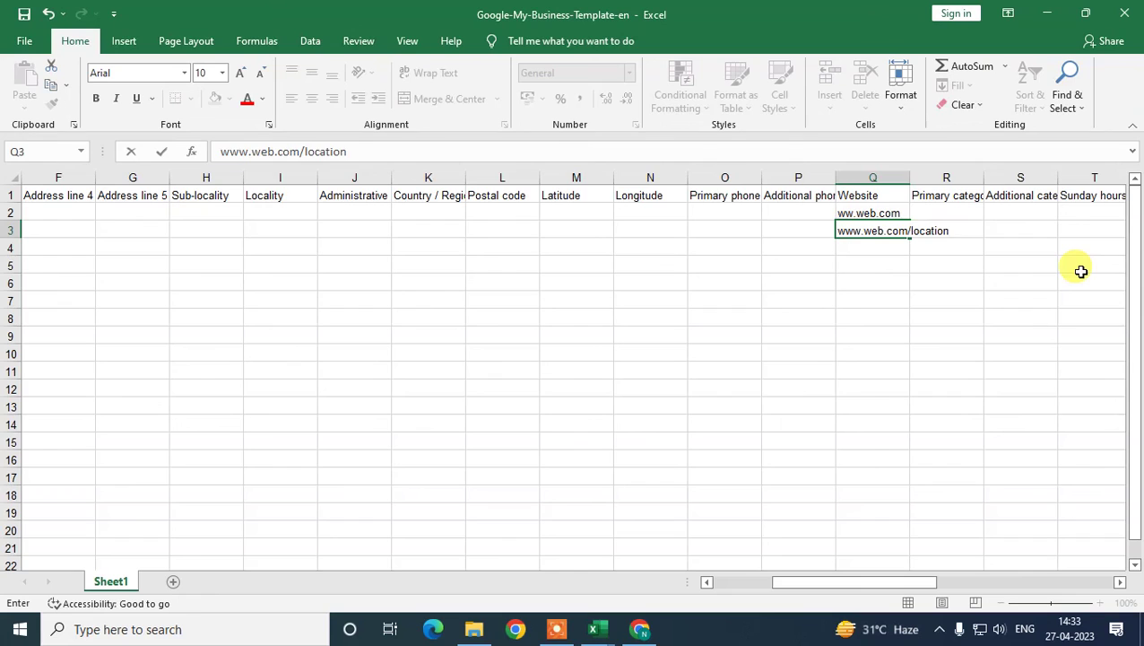
{"action": "key", "text": "Return"}
{"action": "key", "text": "Up"}
{"action": "key", "text": "Up"}
{"action": "key", "text": "F2"}
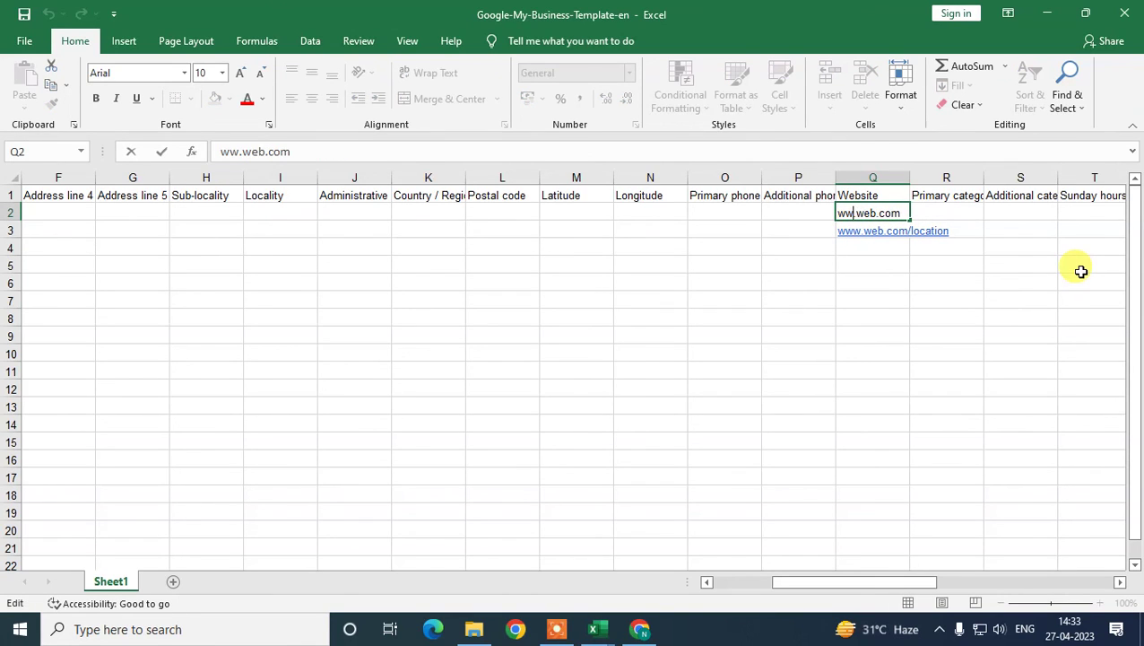
{"action": "type", "text": "w"}
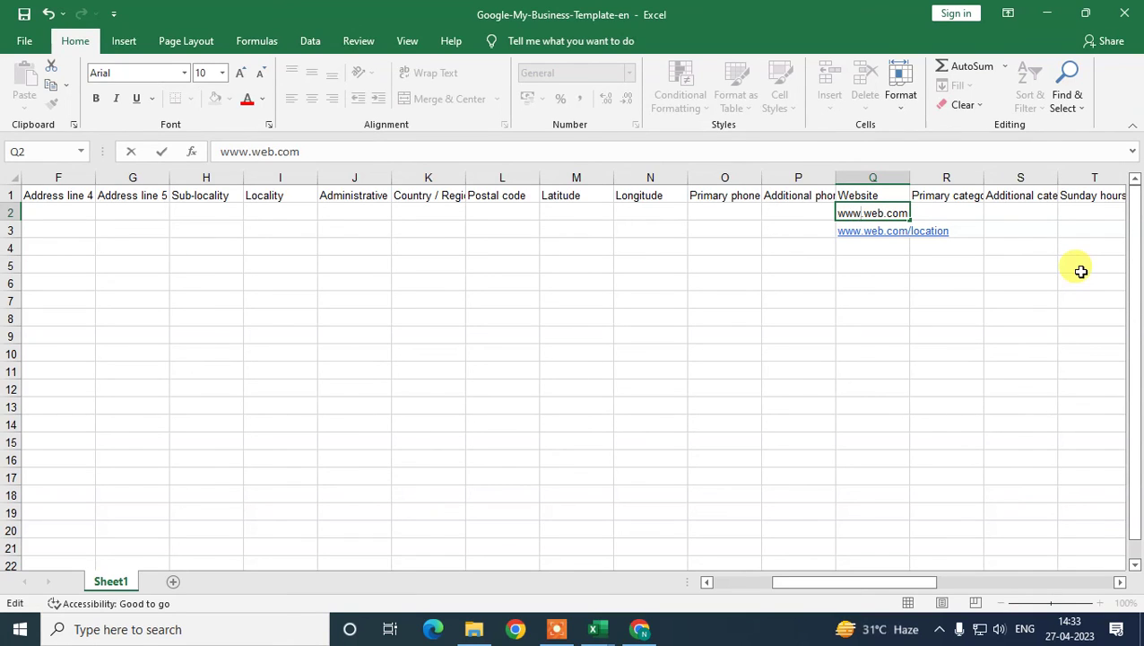
{"action": "key", "text": "Return"}
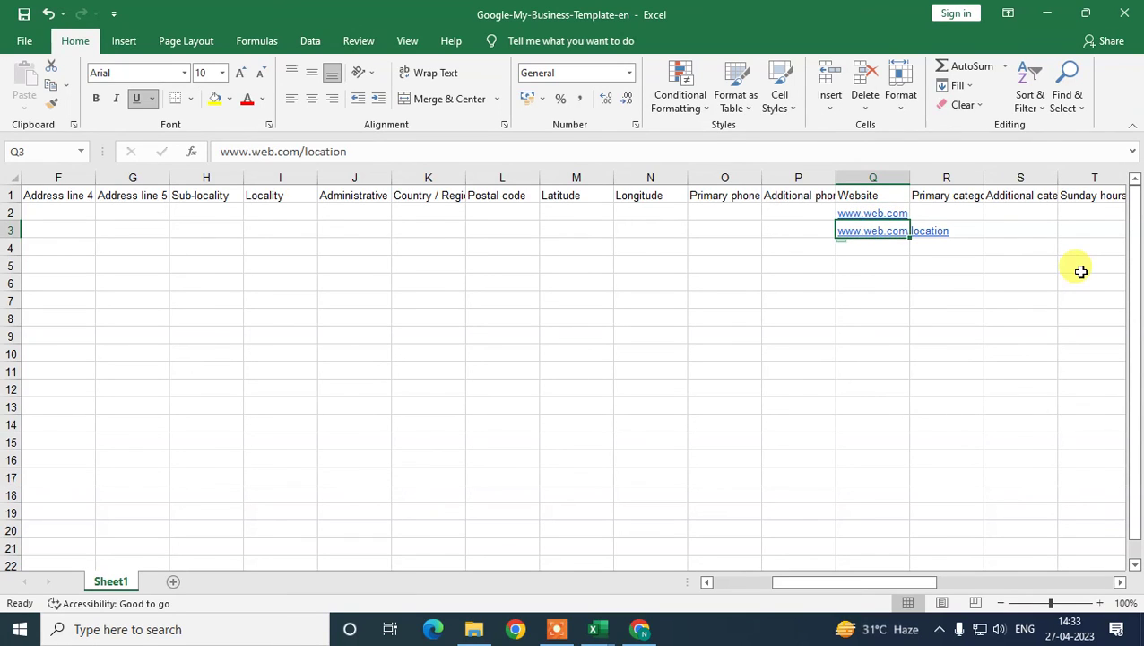
- Widen the Website and Primary category columns to fit their contents
{"action": "double_click", "coordinate": [911, 178]}
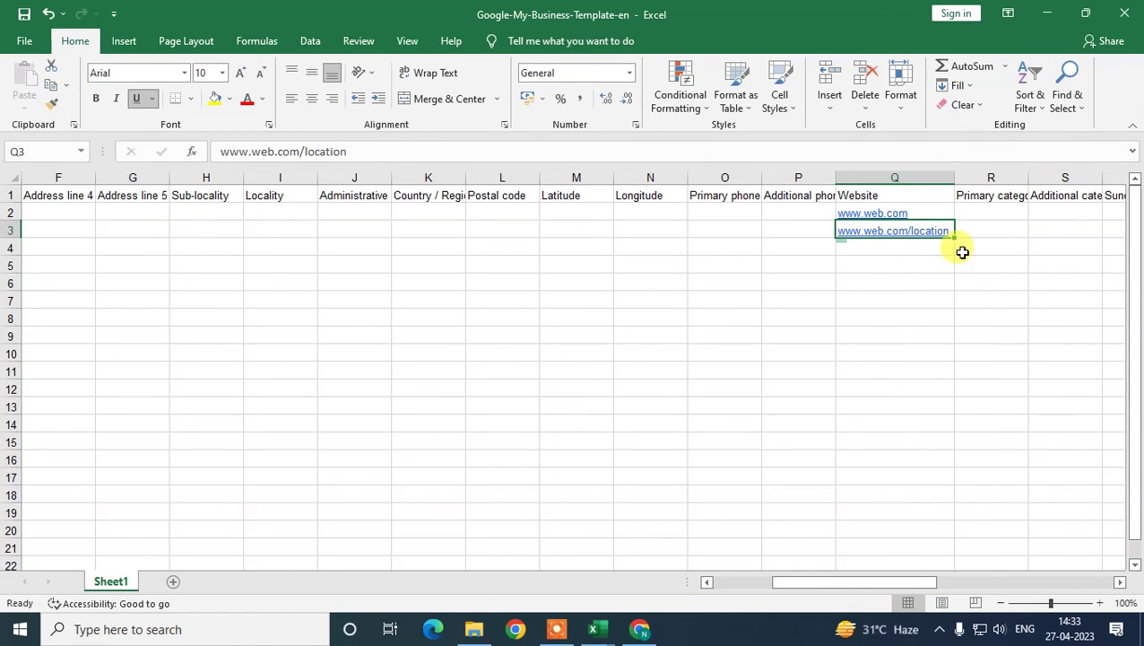
{"action": "key", "text": "Right"}
{"action": "scroll", "coordinate": [979, 292], "scroll_direction": "right", "scroll_amount": 3}
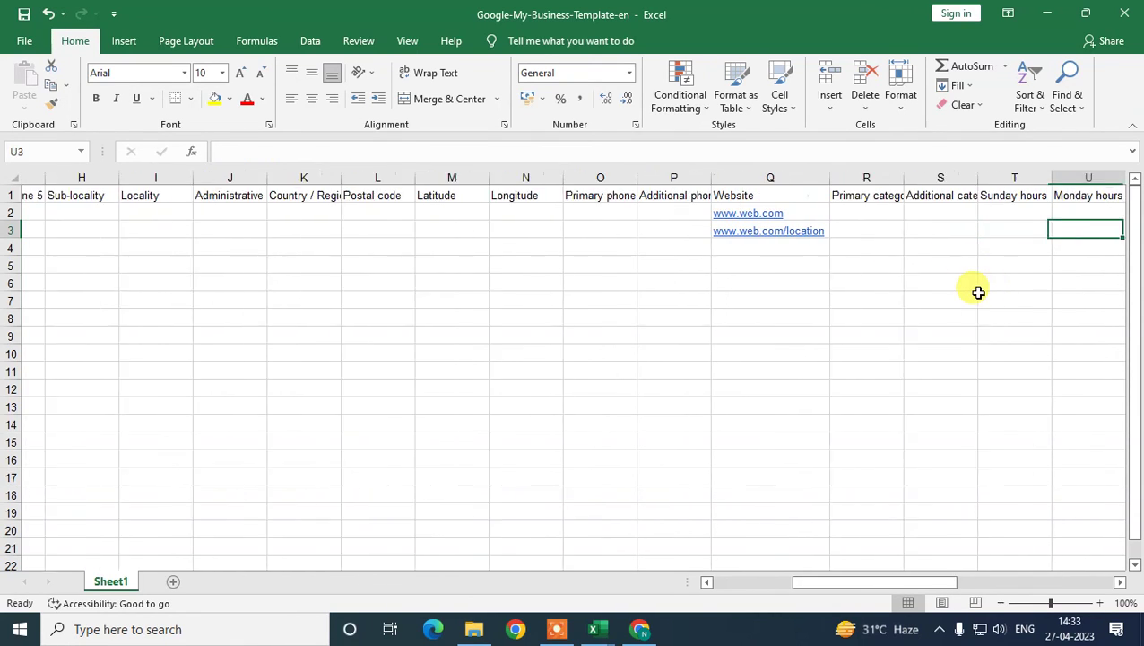
{"action": "key", "text": "Up"}
{"action": "key", "text": "Down"}
{"action": "key", "text": "Down"}
{"action": "key", "text": "Down"}
{"action": "key", "text": "Up"}
{"action": "key", "text": "Up"}
{"action": "key", "text": "Up"}
{"action": "key", "text": "Right"}
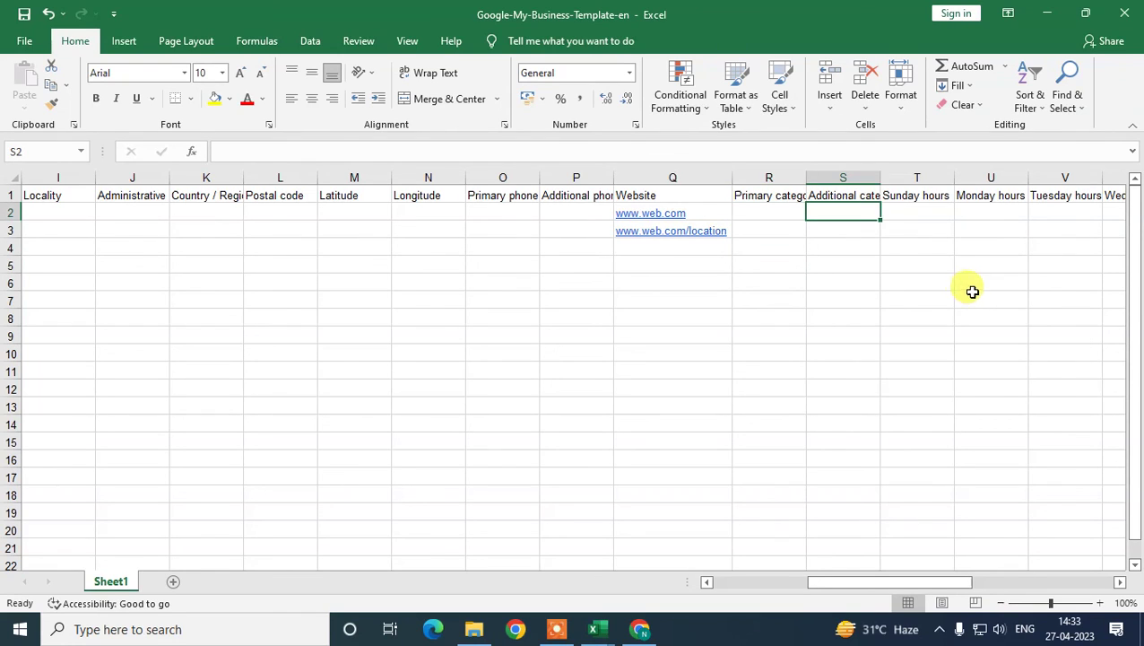
{"action": "double_click", "coordinate": [807, 177]}
- Review the remaining template columns from Primary category through daily hours, photos and Labels to AdWords location extensions phone, and return to the address columns
{"action": "key", "text": "Left"}
{"action": "key", "text": "shift+Down"}
{"action": "key", "text": "Down"}
{"action": "key", "text": "Down"}
{"action": "key", "text": "Up"}
{"action": "key", "text": "Up"}
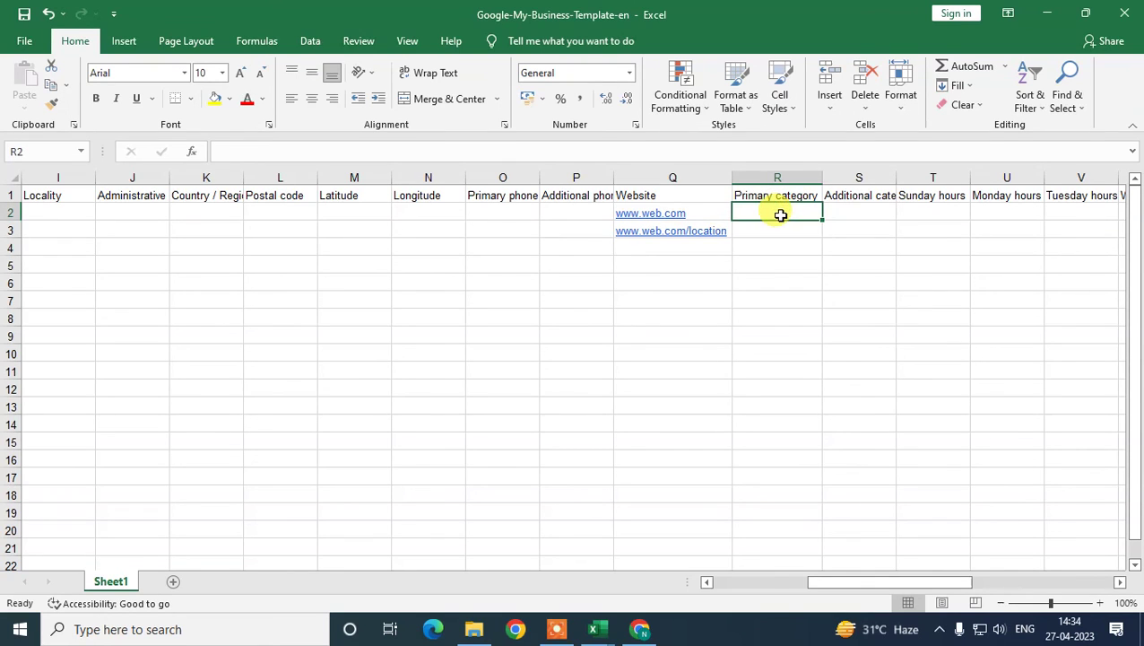
{"action": "key", "text": "Right"}
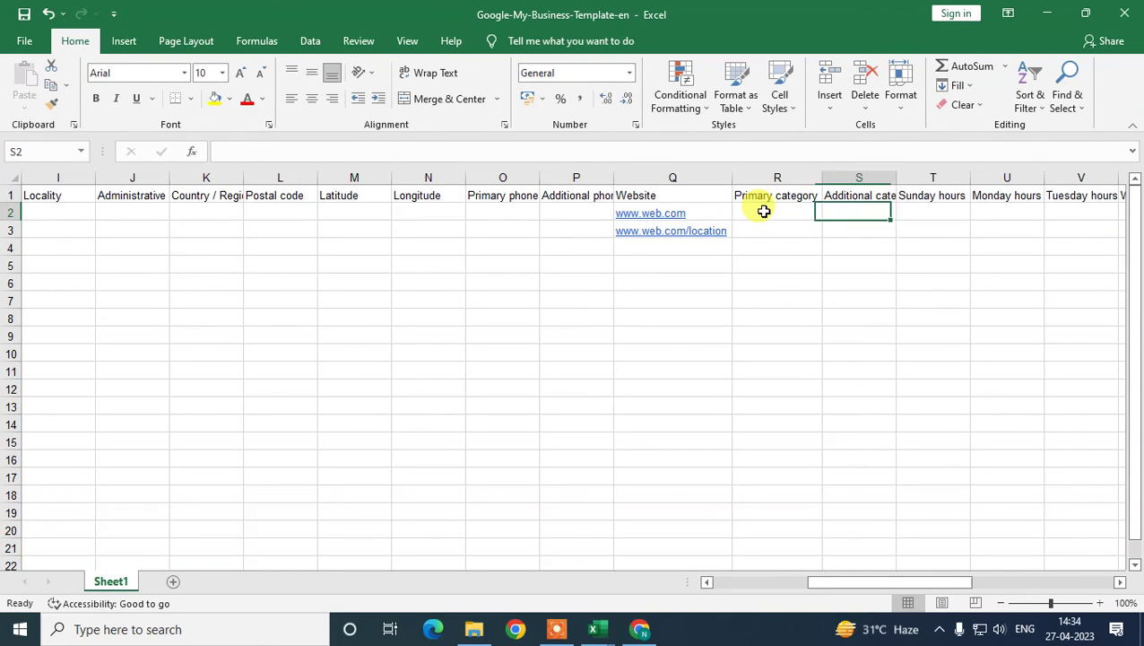
{"action": "key", "text": "Right"}
{"action": "key", "text": "Right"}
{"action": "key", "text": "Right"}
{"action": "key", "text": "Right"}
{"action": "key", "text": "Right"}
{"action": "key", "text": "Right"}
{"action": "key", "text": "Right"}
{"action": "key", "text": "Right"}
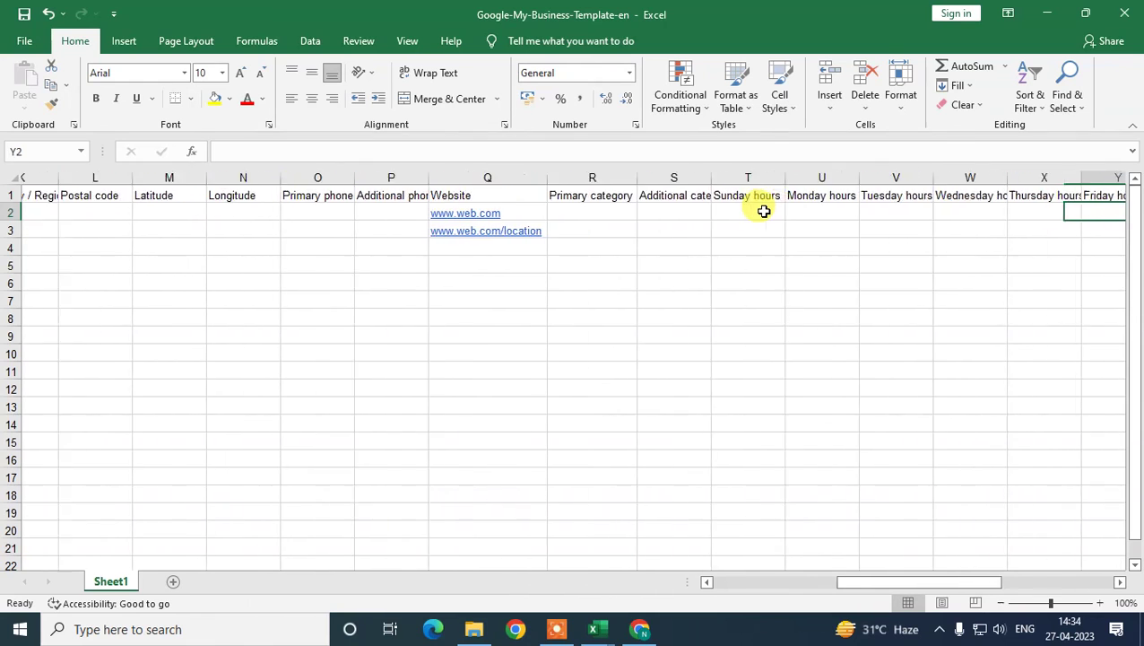
{"action": "key", "text": "Right"}
{"action": "key", "text": "Right"}
{"action": "key", "text": "Right"}
{"action": "key", "text": "Right"}
{"action": "key", "text": "Right"}
{"action": "key", "text": "Right"}
{"action": "key", "text": "Right"}
{"action": "key", "text": "Right"}
{"action": "key", "text": "Right"}
{"action": "key", "text": "Right"}
{"action": "key", "text": "Right"}
{"action": "key", "text": "Right"}
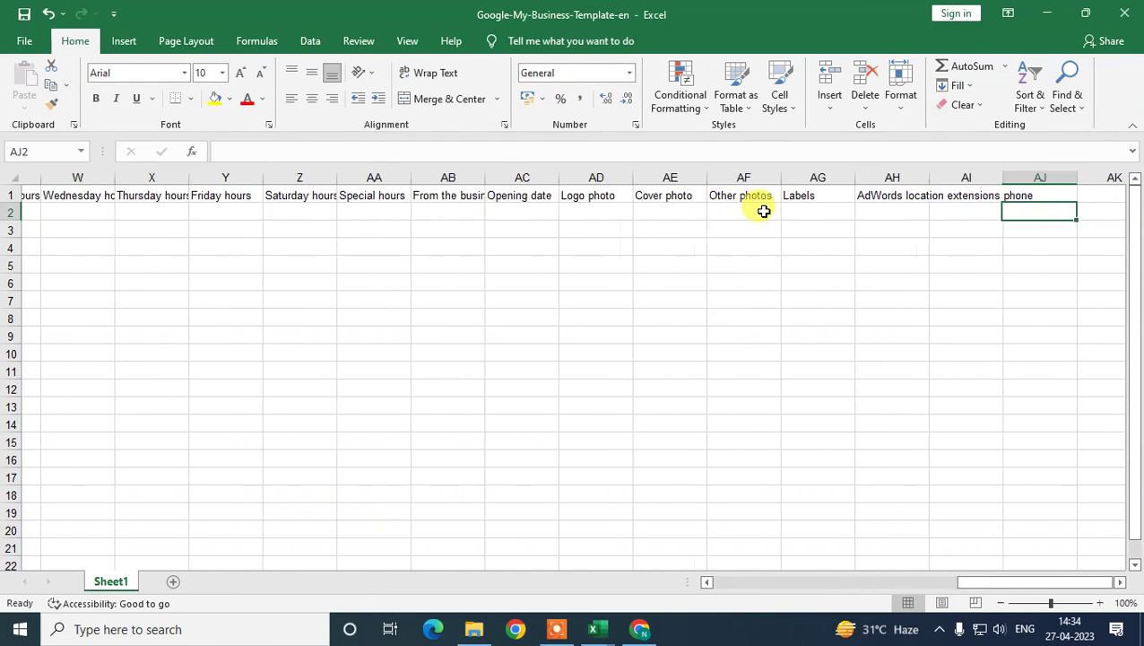
{"action": "key", "text": "Left"}
{"action": "key", "text": "Left"}
{"action": "key", "text": "Left"}
{"action": "key", "text": "Left"}
{"action": "key", "text": "Left"}
{"action": "key", "text": "Left"}
{"action": "key", "text": "Left"}
{"action": "key", "text": "Left"}
{"action": "key", "text": "Left"}
{"action": "key", "text": "Left"}
{"action": "key", "text": "Left"}
{"action": "key", "text": "Left"}
{"action": "key", "text": "Left"}
{"action": "key", "text": "Left"}
{"action": "key", "text": "Left"}
{"action": "key", "text": "Left"}
{"action": "key", "text": "Left"}
{"action": "key", "text": "Left"}
{"action": "key", "text": "Left"}
{"action": "key", "text": "Left"}
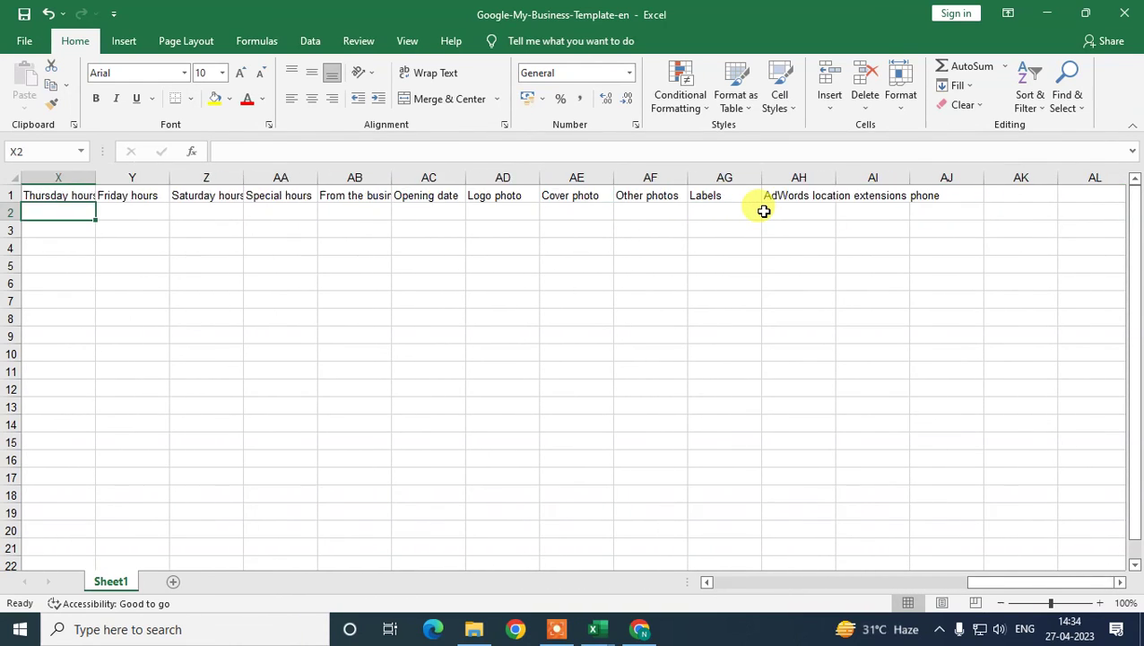
{"action": "key", "text": "Left"}
{"action": "key", "text": "Left"}
{"action": "key", "text": "Left"}
{"action": "key", "text": "Left"}
{"action": "key", "text": "Left"}
{"action": "key", "text": "Left"}
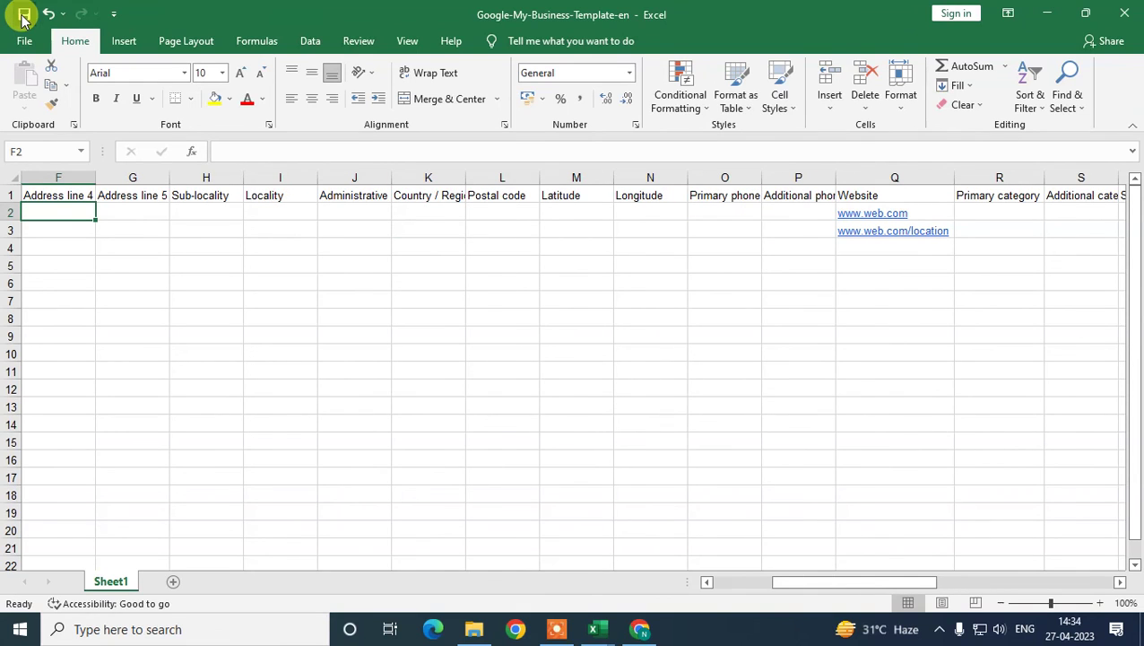
- Switch to Business Profile Manager in Chrome and try to import the Google-My-Business-Template-en file from Downloads
{"action": "left_click", "coordinate": [640, 629]}
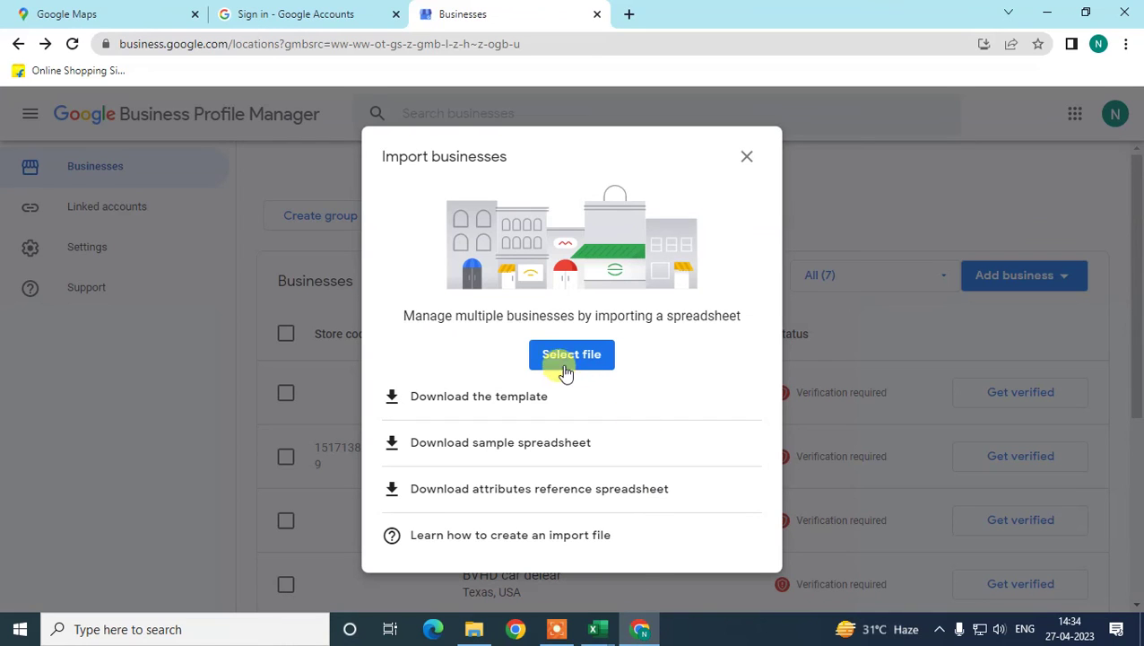
{"action": "left_click", "coordinate": [599, 365]}
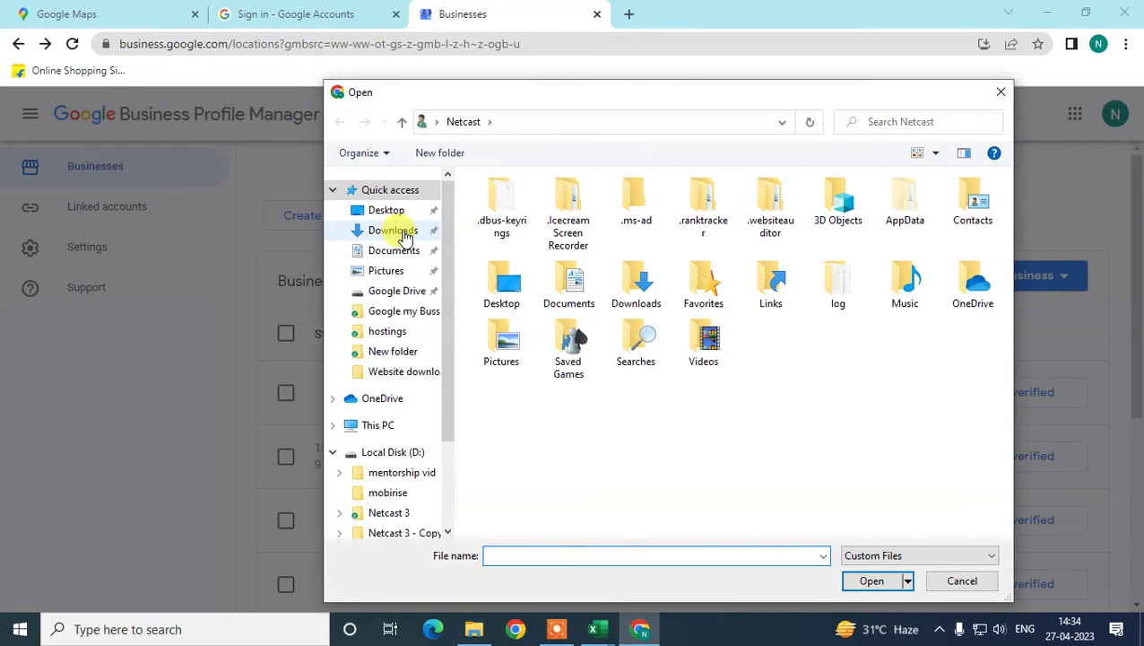
{"action": "left_click", "coordinate": [405, 231]}
{"action": "left_click", "coordinate": [627, 227]}
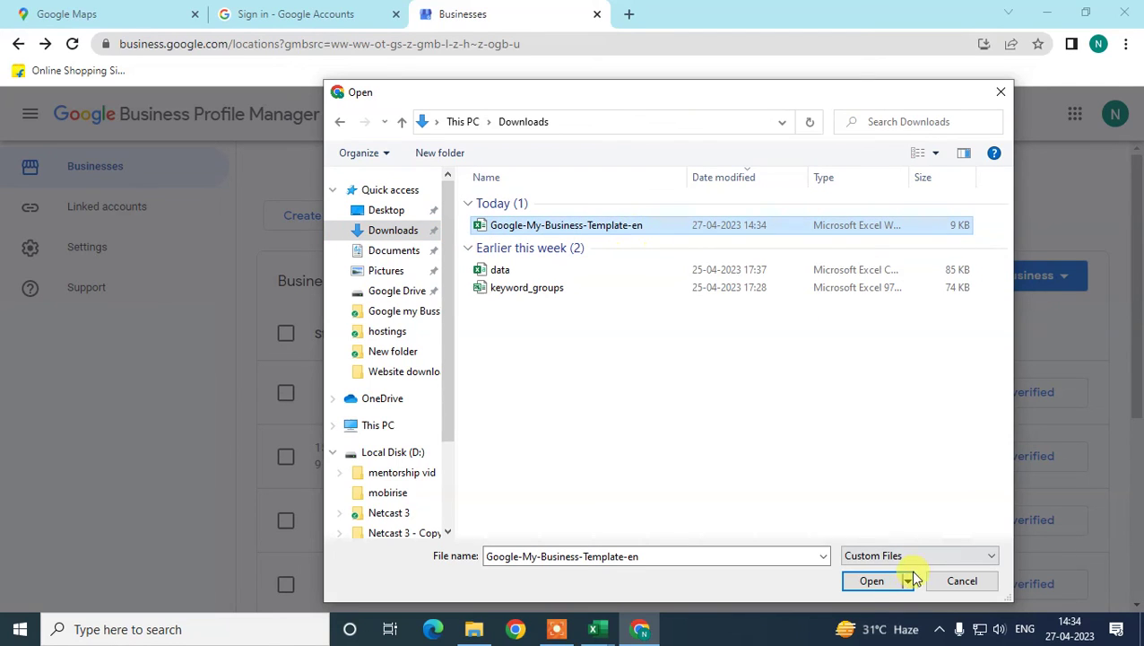
{"action": "left_click", "coordinate": [874, 581]}
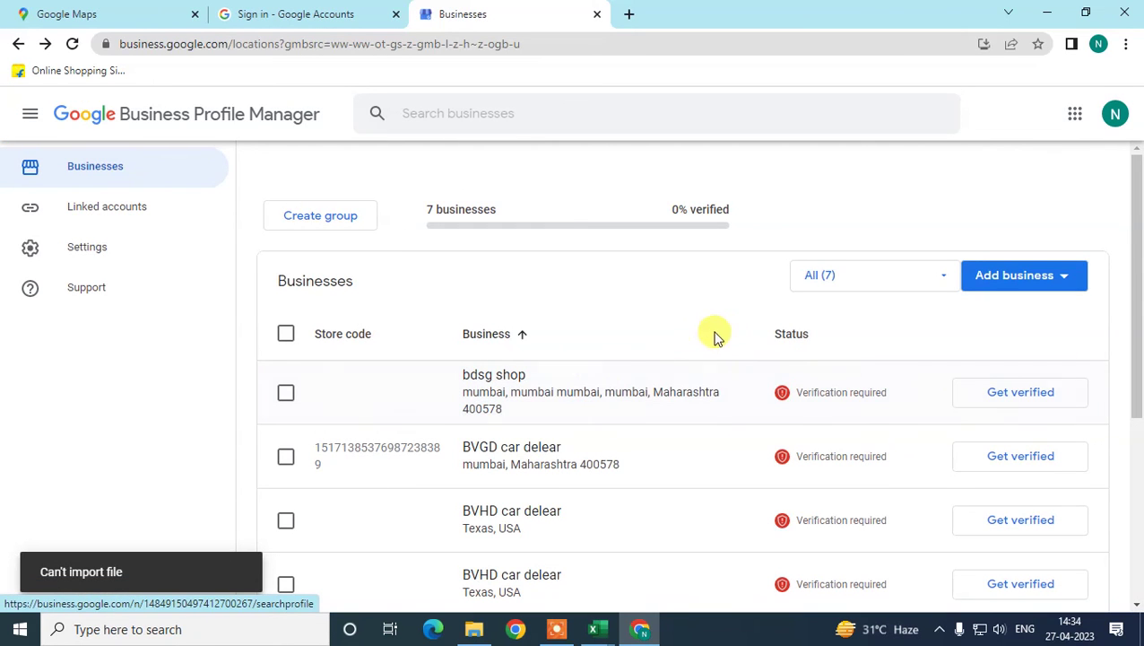
- Look over the businesses list with its verification statuses, and show the desktop
{"action": "scroll", "coordinate": [305, 493], "scroll_direction": "down", "scroll_amount": 3}
{"action": "scroll", "coordinate": [313, 496], "scroll_direction": "down", "scroll_amount": 1}
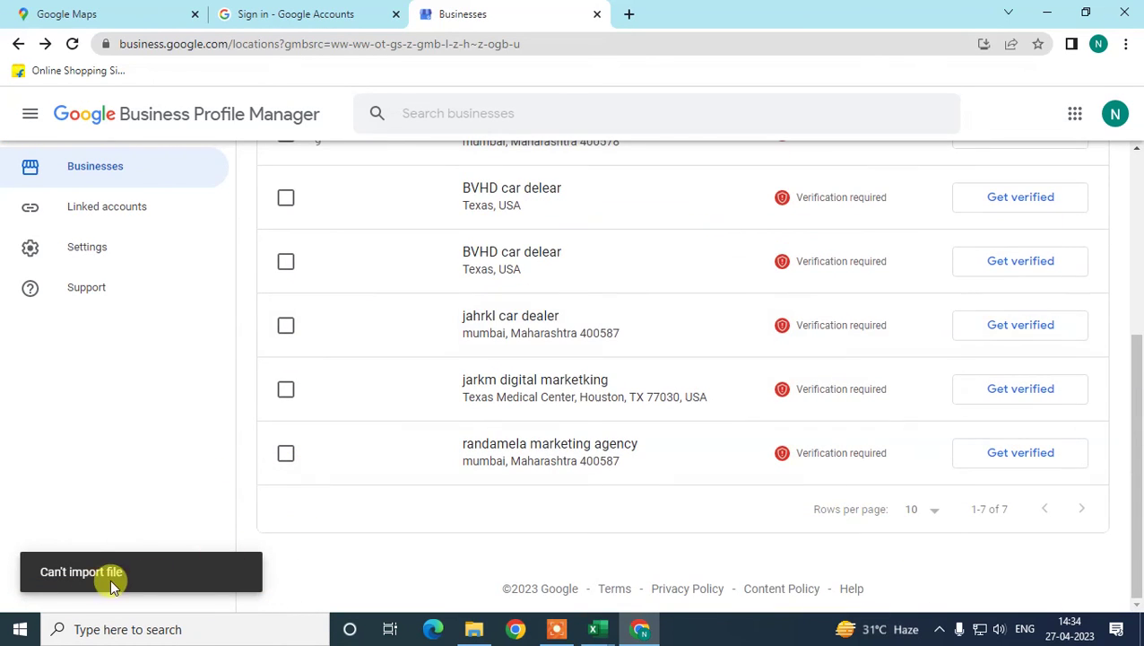
{"action": "scroll", "coordinate": [711, 475], "scroll_direction": "up", "scroll_amount": 4}
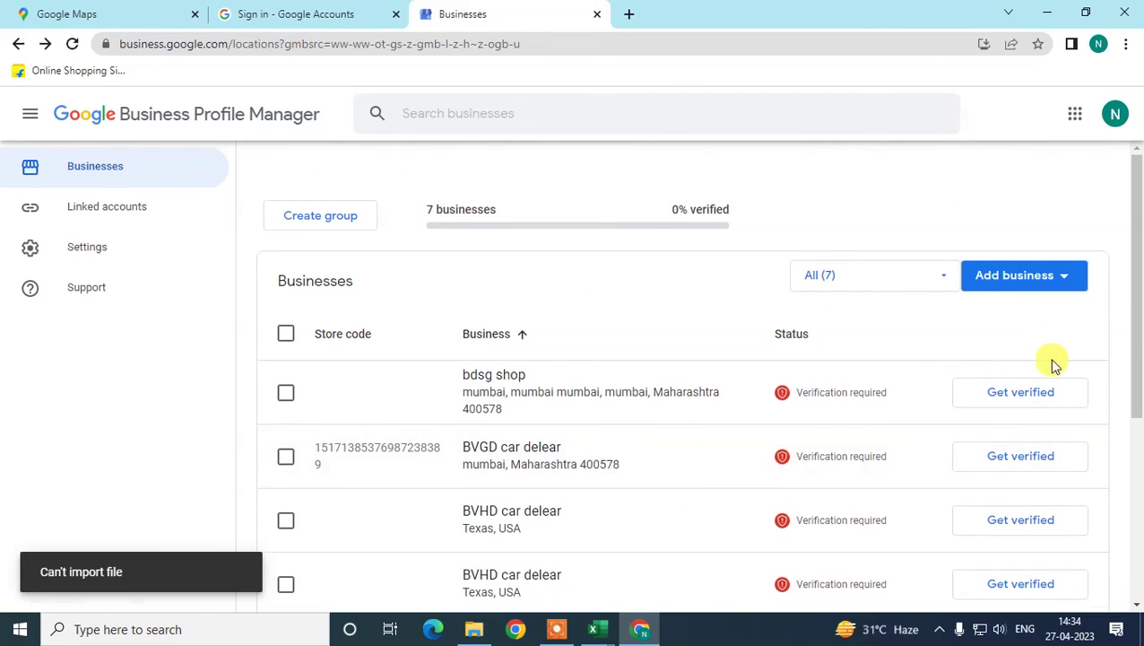
{"action": "scroll", "coordinate": [1009, 404], "scroll_direction": "down", "scroll_amount": 4}
{"action": "scroll", "coordinate": [1003, 401], "scroll_direction": "up", "scroll_amount": 5}
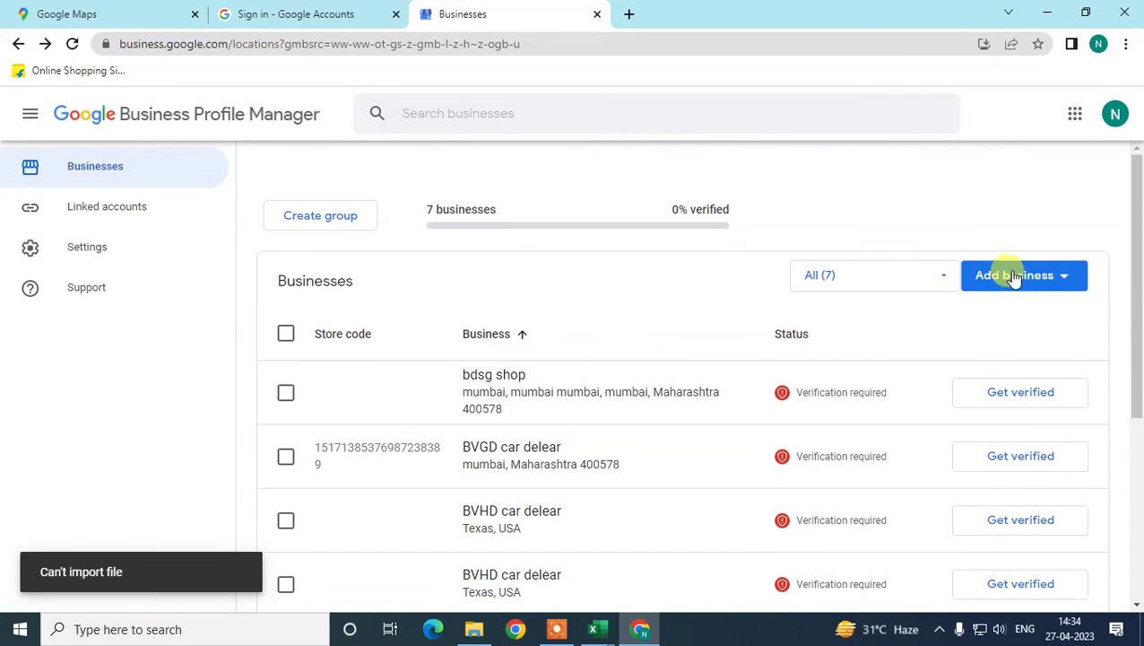
{"action": "scroll", "coordinate": [1030, 422], "scroll_direction": "down", "scroll_amount": 3}
{"action": "left_click_drag", "start_coordinate": [1136, 305], "coordinate": [1137, 243]}
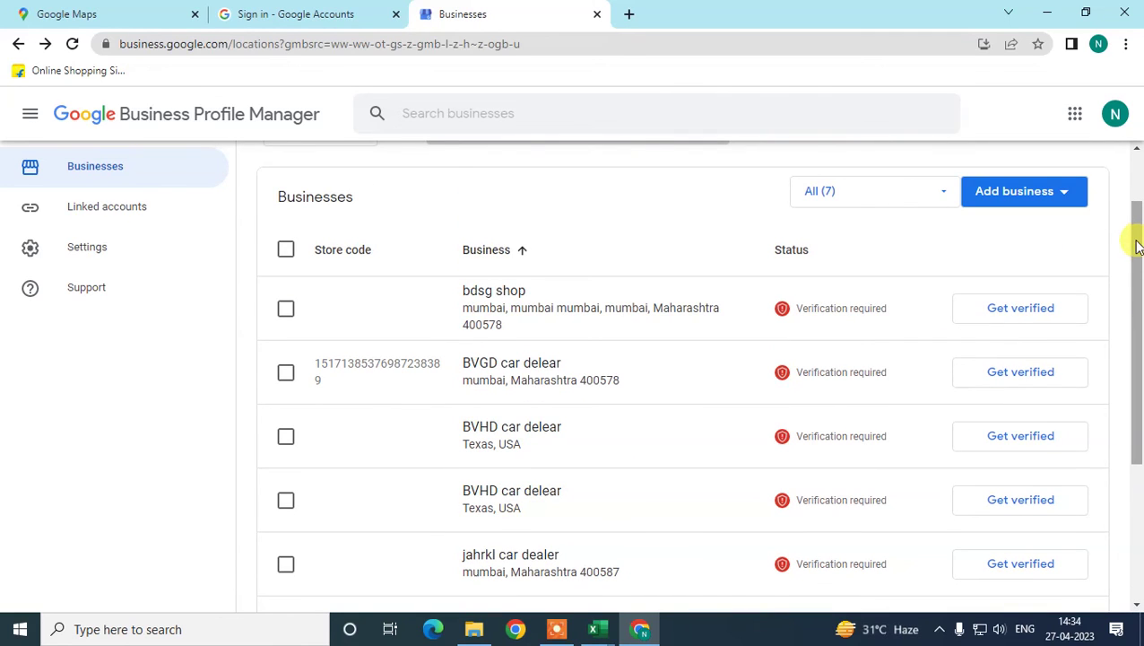
{"action": "key", "text": "super+d"}
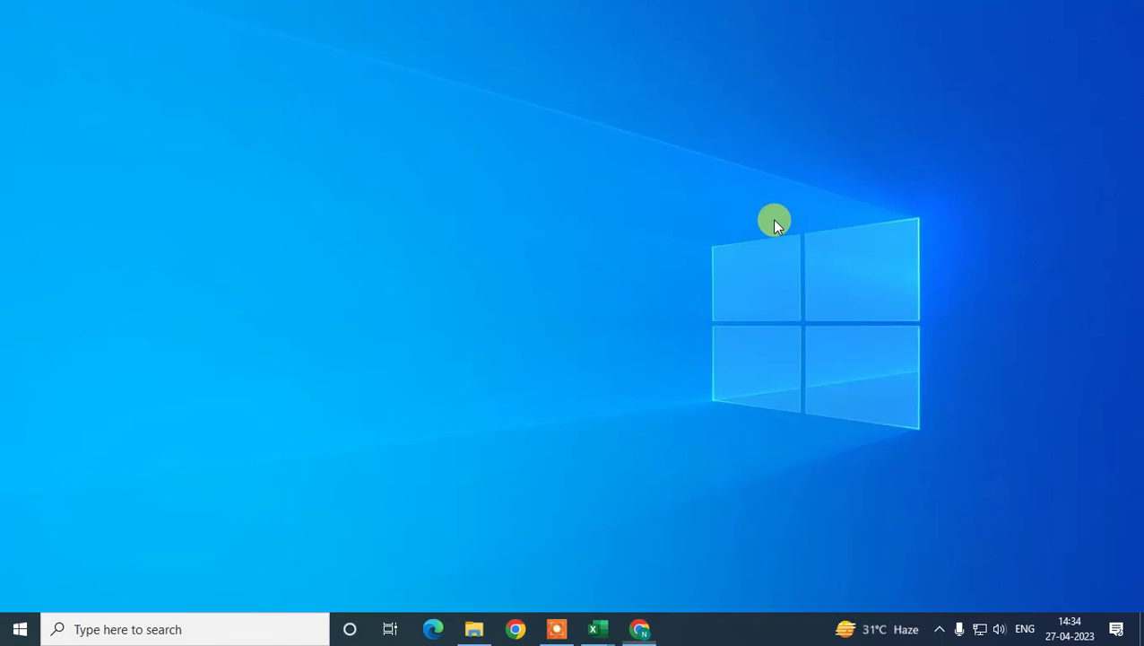